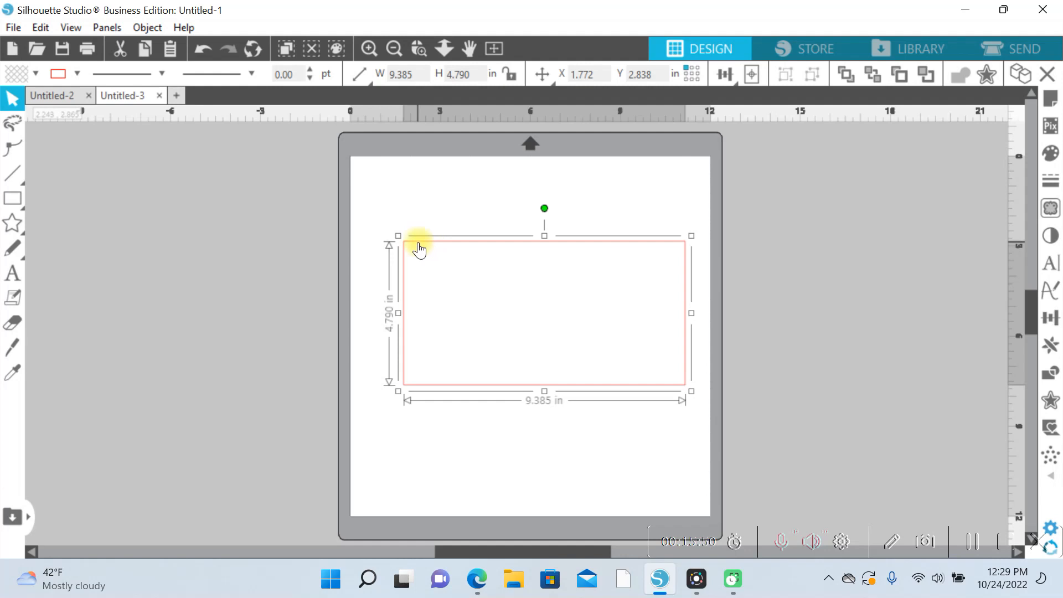
Step: Move the rectangle toward the page's upper left and set its size to 9.250 in wide by 5.000 in high
{"action": "left_click_drag", "start_coordinate": [419, 244], "coordinate": [407, 218]}
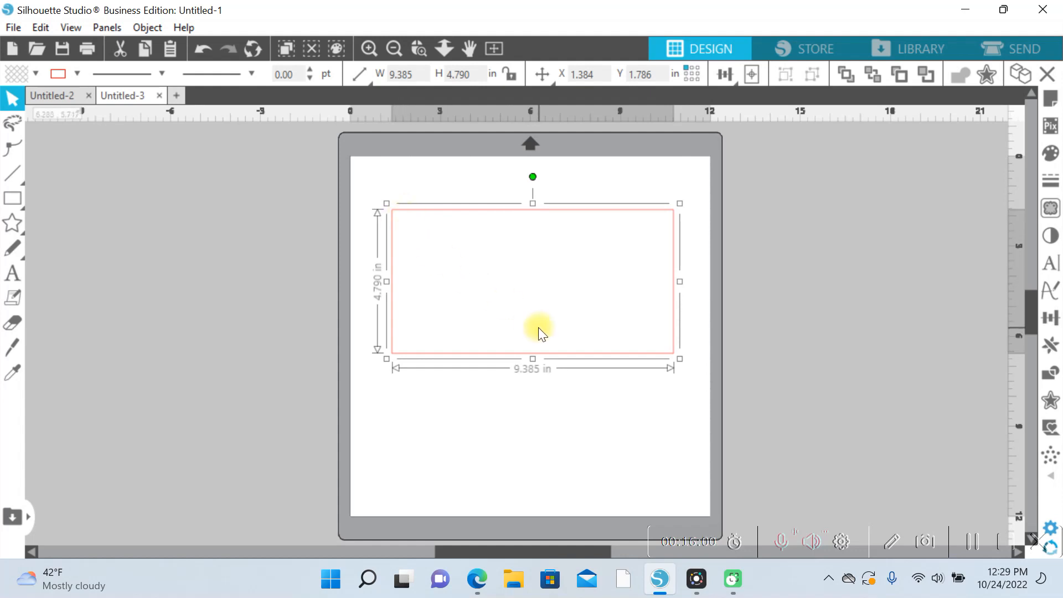
{"action": "left_click", "coordinate": [415, 76]}
{"action": "key", "text": "BackSpace"}
{"action": "key", "text": "BackSpace"}
{"action": "key", "text": "BackSpace"}
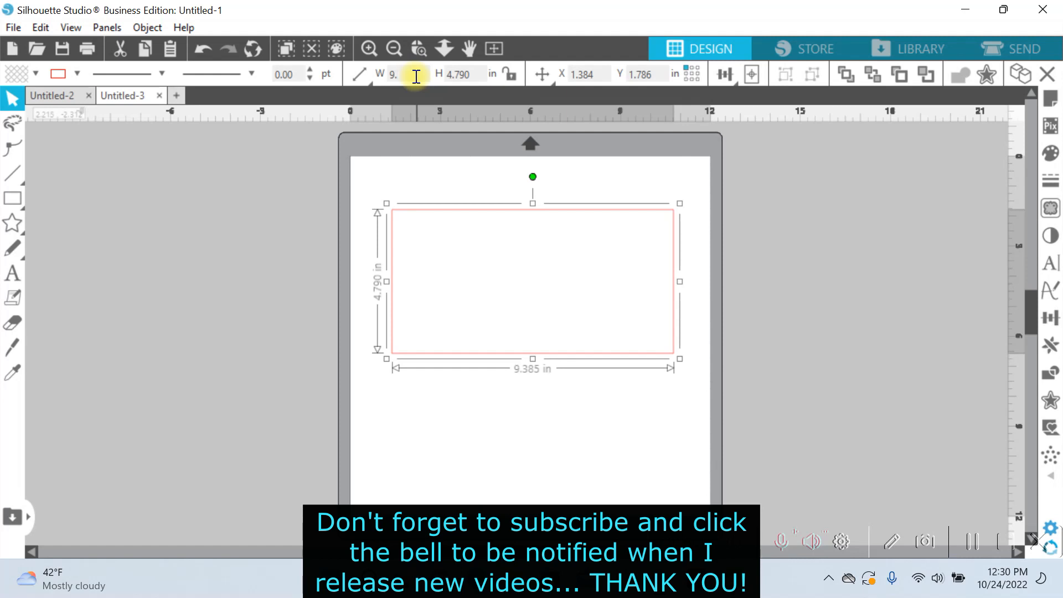
{"action": "type", "text": "250"}
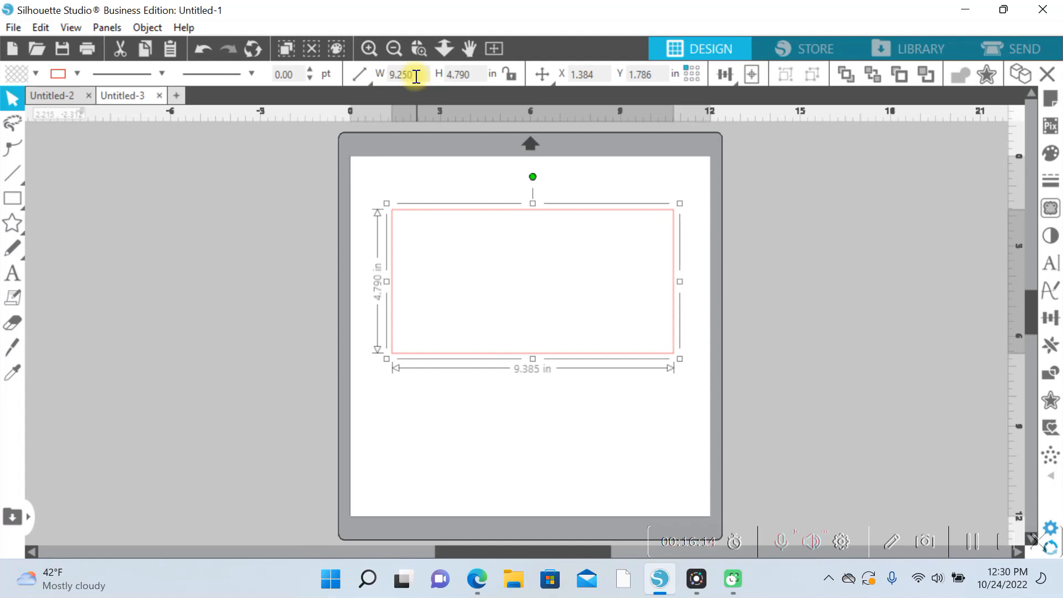
{"action": "key", "text": "Tab"}
{"action": "type", "text": "5.00"}
{"action": "key", "text": "Return"}
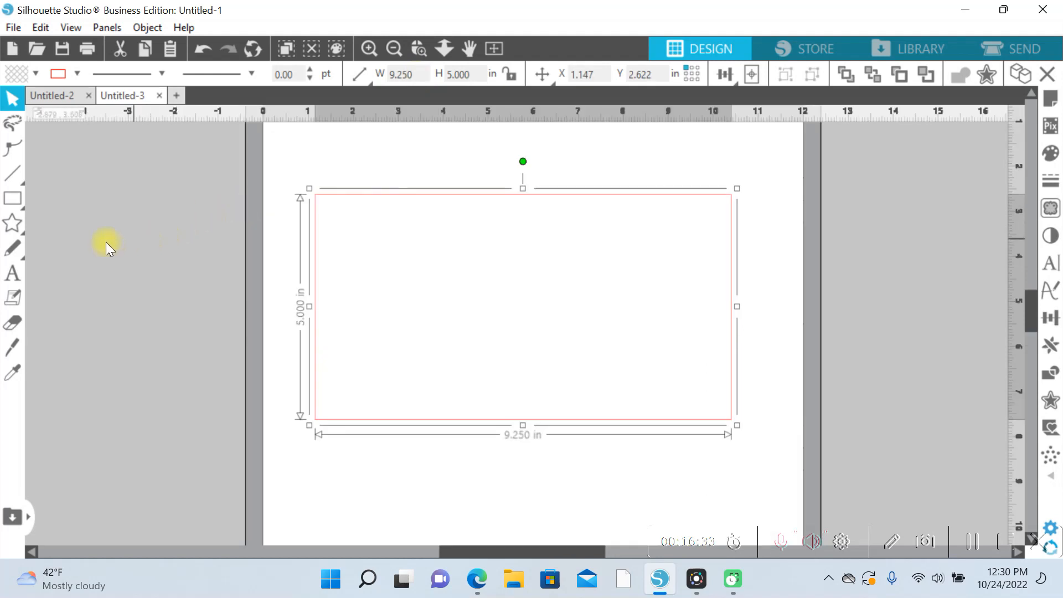
Step: Add the text "Thankful" inside the upper part of the rectangle
{"action": "left_click", "coordinate": [12, 272]}
{"action": "left_click", "coordinate": [419, 266]}
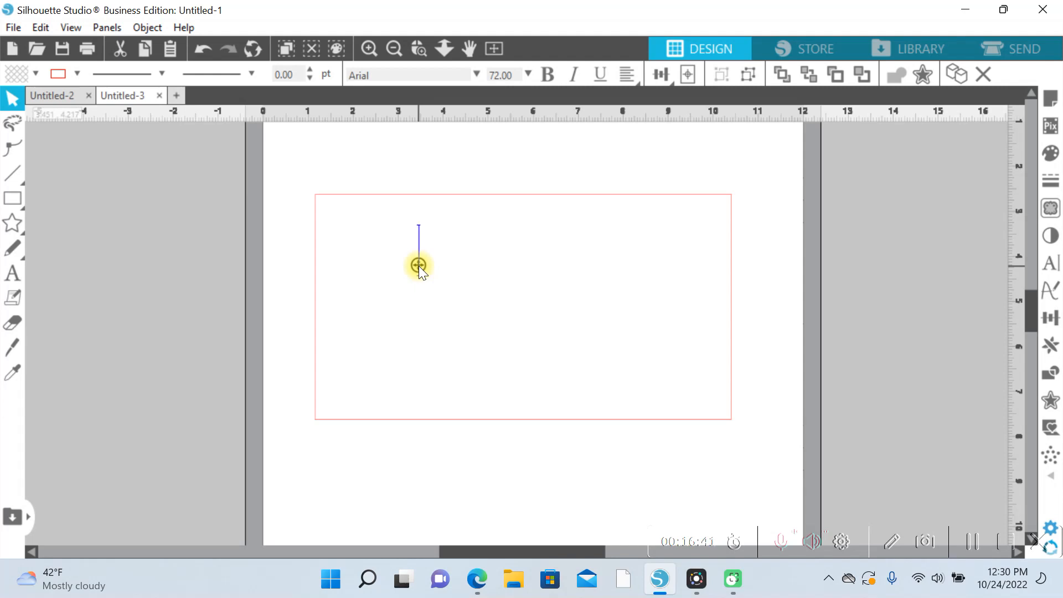
{"action": "type", "text": "Thankful"}
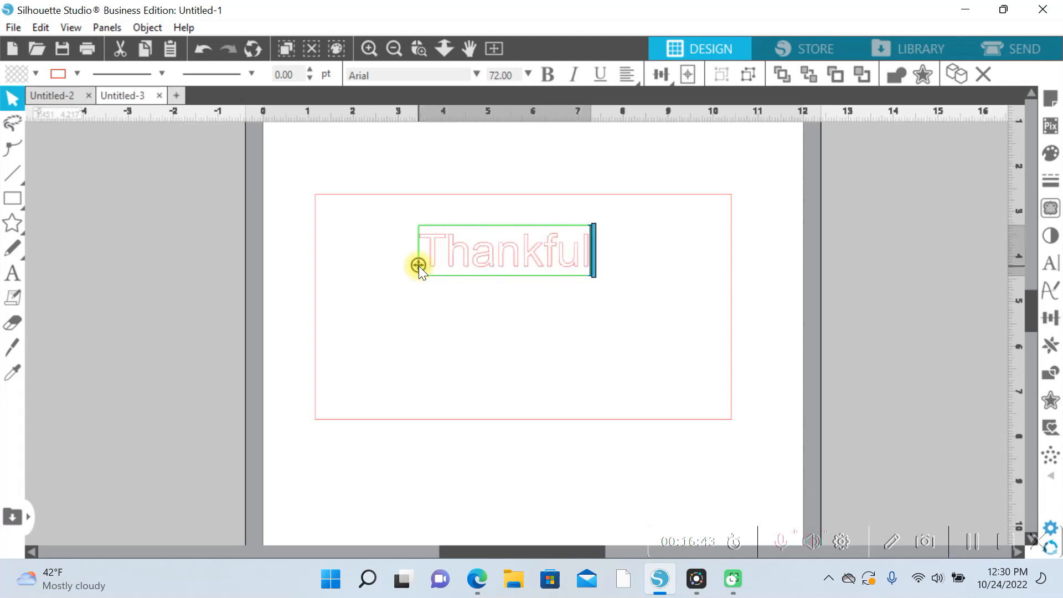
{"action": "left_click", "coordinate": [452, 332]}
Step: Make two copies of the "Thankful" text and stack them below the original
{"action": "left_click", "coordinate": [468, 270]}
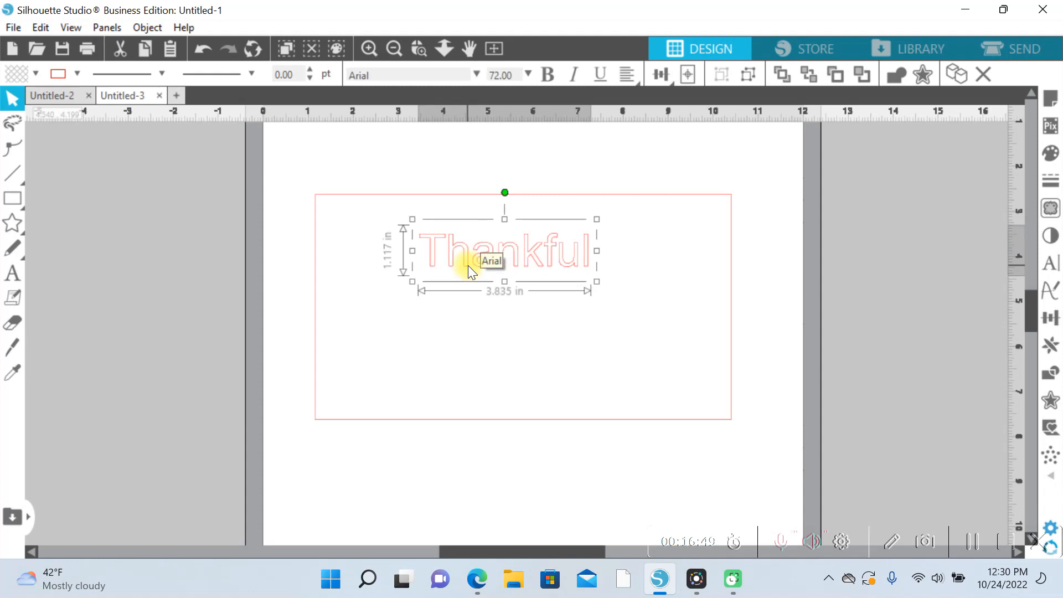
{"action": "key", "text": "ctrl+c"}
{"action": "key", "text": "ctrl+f"}
{"action": "left_click_drag", "start_coordinate": [467, 265], "coordinate": [469, 314]}
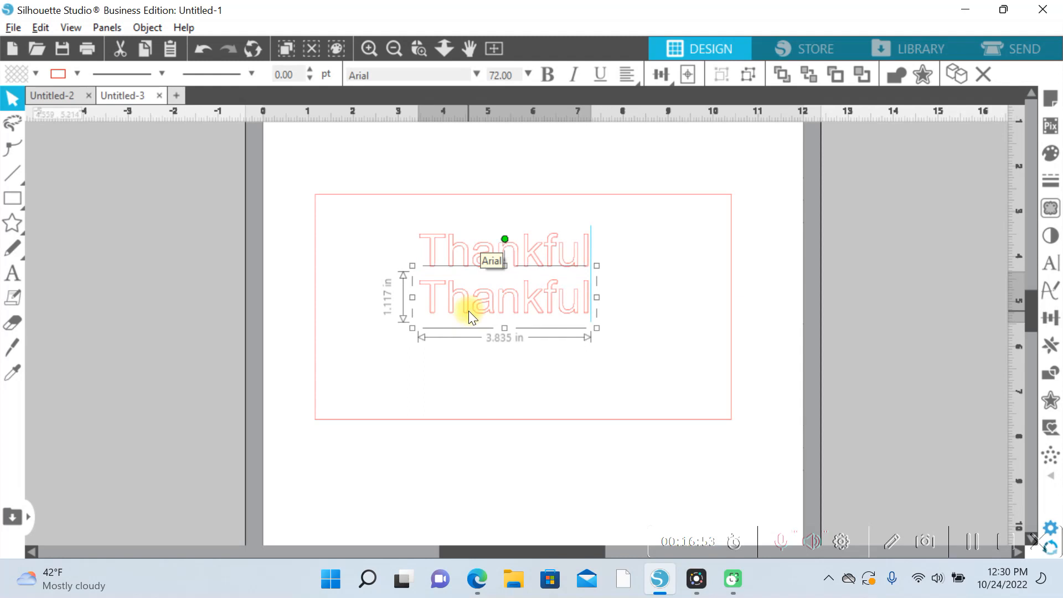
{"action": "key", "text": "ctrl+f"}
{"action": "left_click_drag", "start_coordinate": [468, 311], "coordinate": [472, 359]}
Step: Replace the middle "Thankful" text with "Grateful"
{"action": "double_click", "coordinate": [541, 291]}
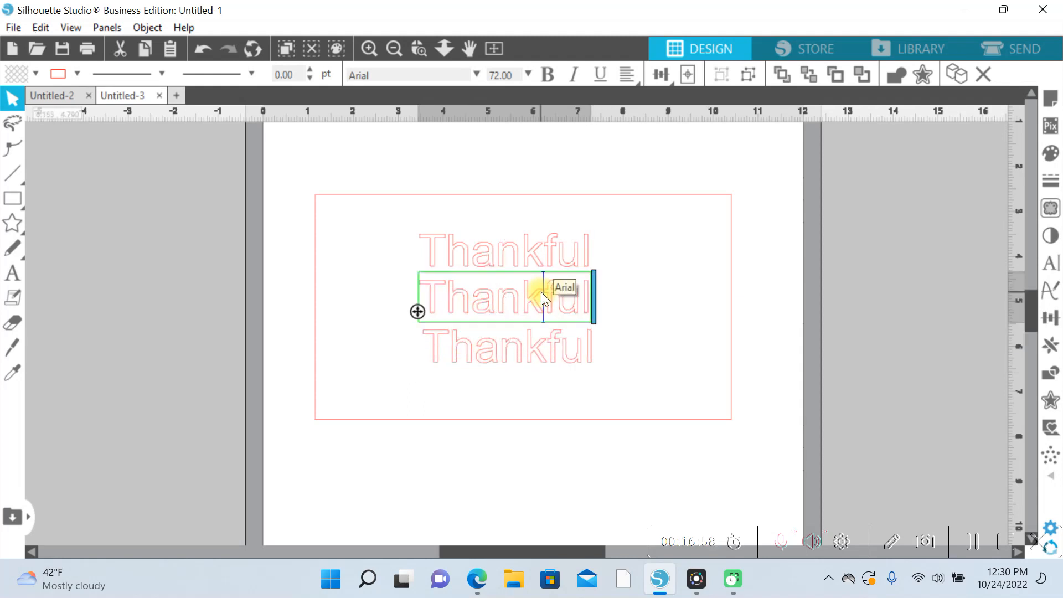
{"action": "key", "text": "BackSpace"}
{"action": "key", "text": "BackSpace"}
{"action": "key", "text": "BackSpace"}
{"action": "key", "text": "BackSpace"}
{"action": "key", "text": "BackSpace"}
{"action": "key", "text": "BackSpace"}
{"action": "key", "text": "BackSpace"}
{"action": "key", "text": "BackSpace"}
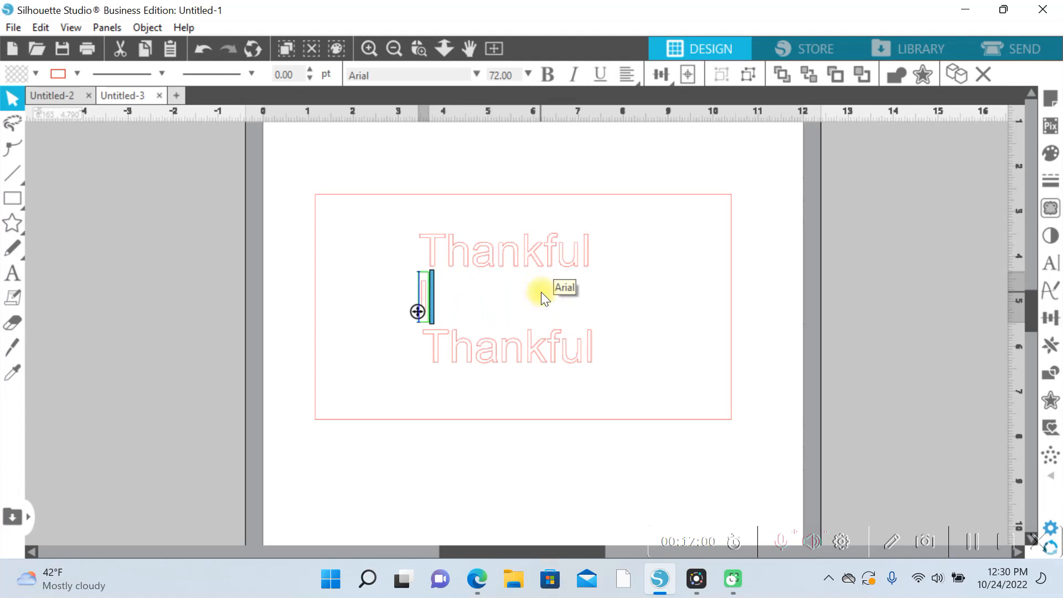
{"action": "type", "text": "Gr"}
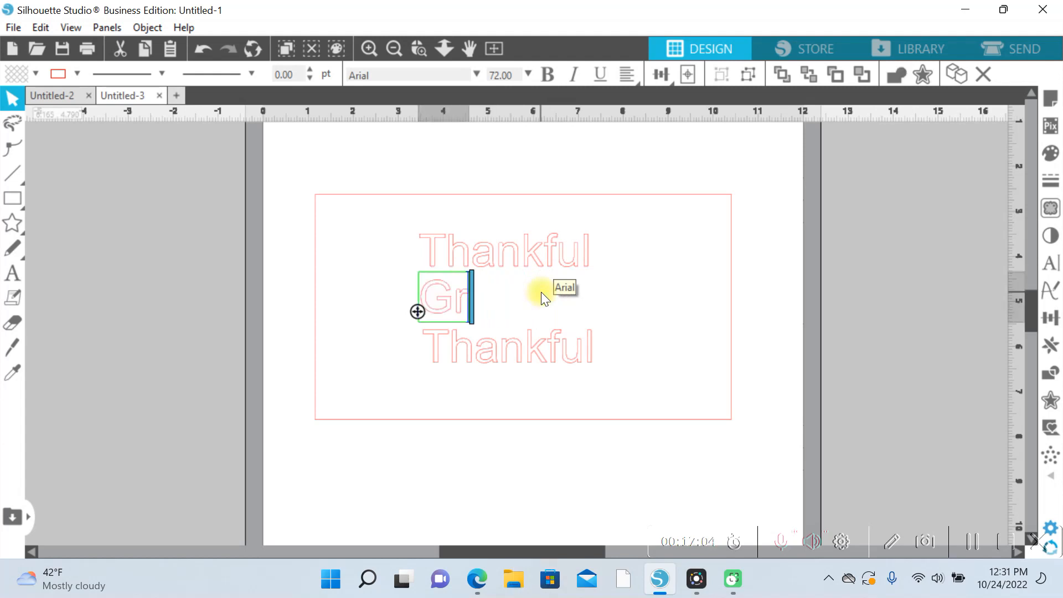
{"action": "type", "text": "eateful"}
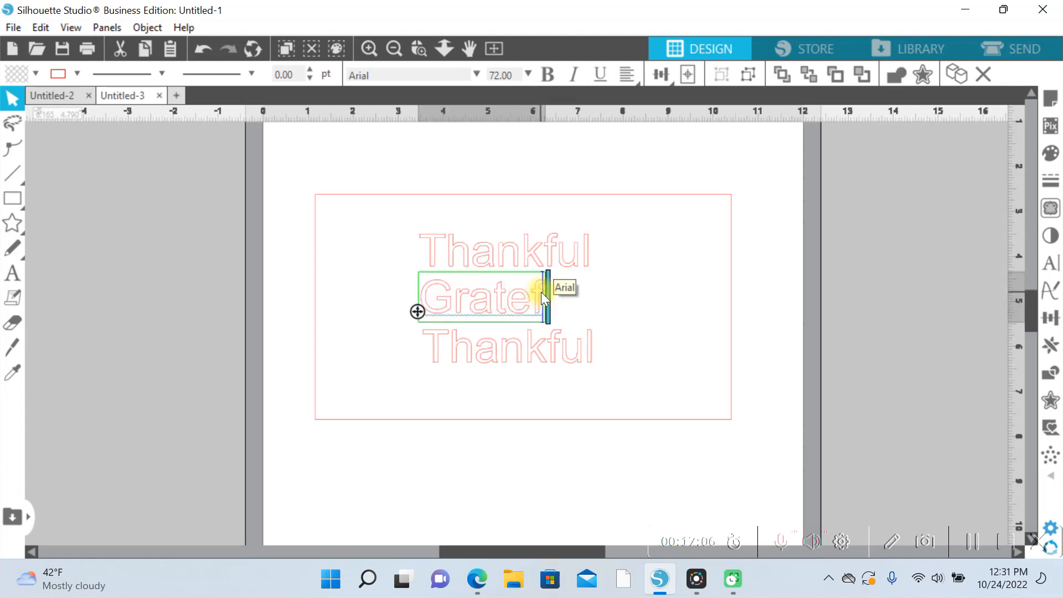
Step: Replace the lowest "Thankful" text with "Blessed"
{"action": "left_click", "coordinate": [545, 354]}
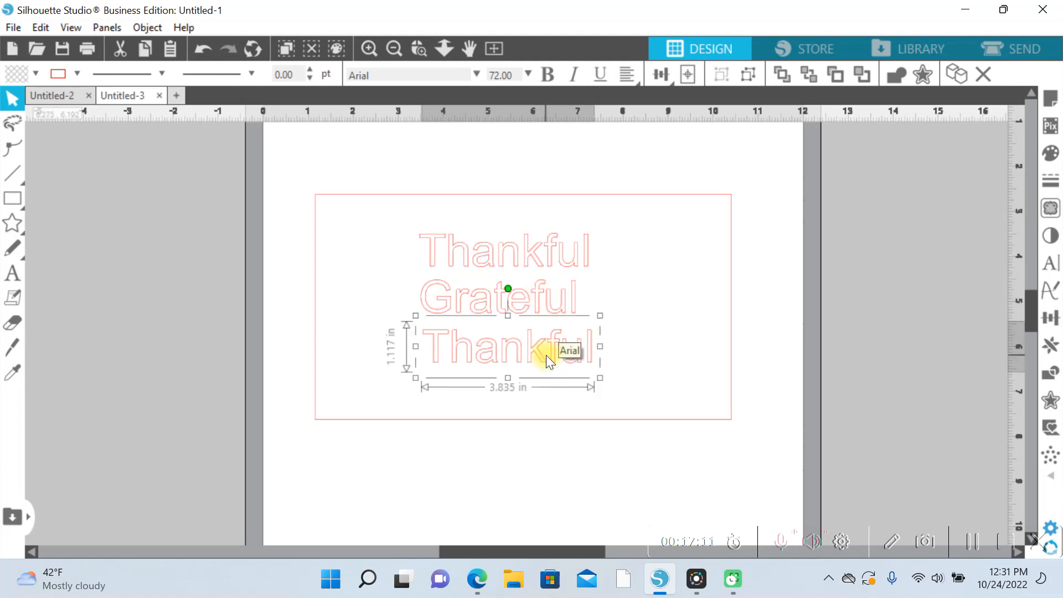
{"action": "double_click", "coordinate": [546, 357]}
{"action": "key", "text": "BackSpace"}
{"action": "key", "text": "BackSpace"}
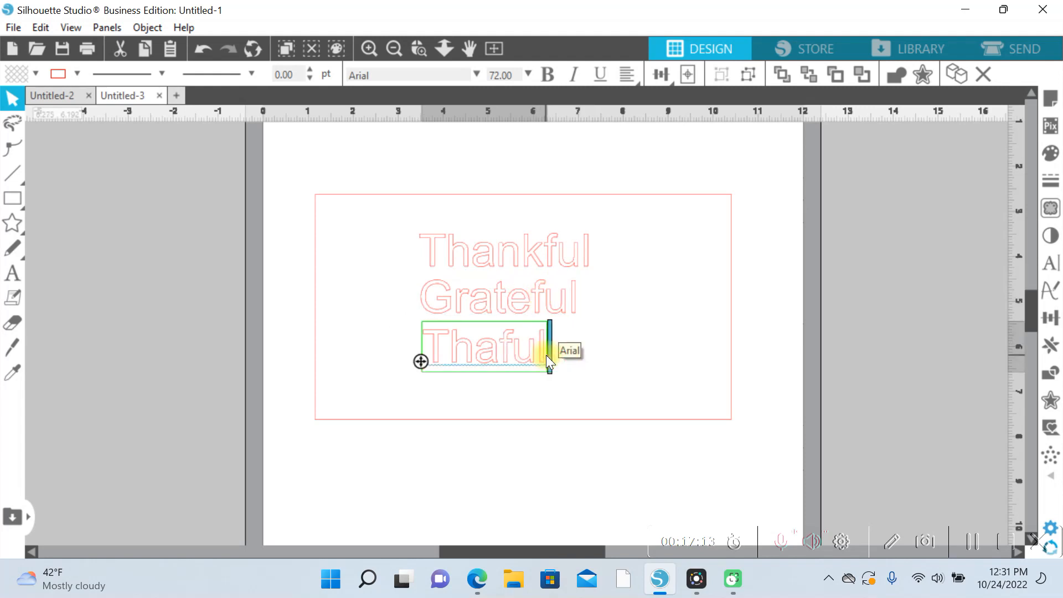
{"action": "key", "text": "BackSpace"}
{"action": "key", "text": "BackSpace"}
{"action": "key", "text": "BackSpace"}
{"action": "key", "text": "BackSpace"}
{"action": "key", "text": "BackSpace"}
{"action": "key", "text": "BackSpace"}
{"action": "type", "text": "Blessed"}
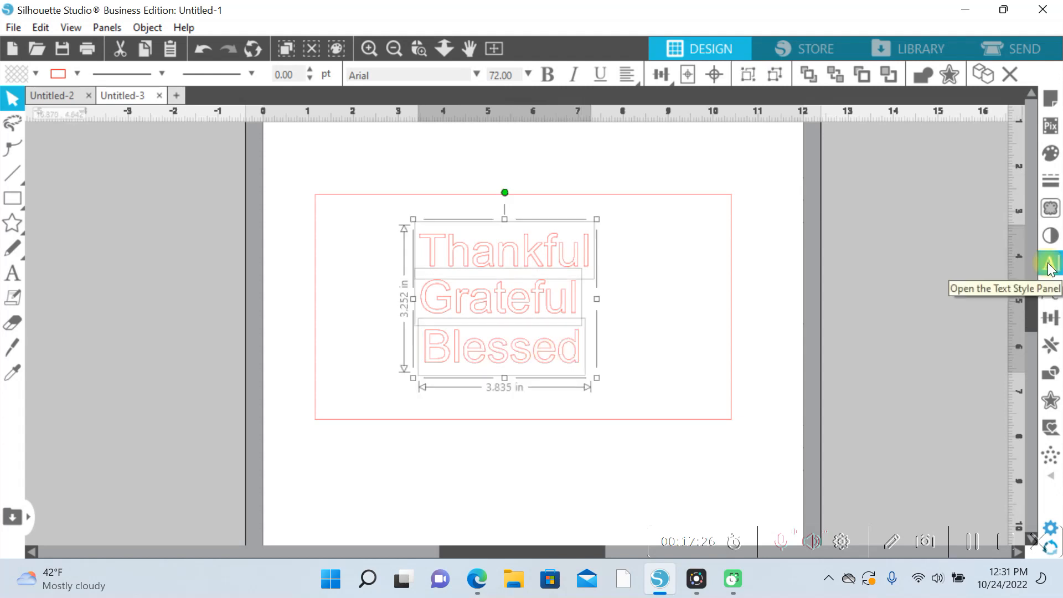
Step: Change the font of all three words to Samantha Craft
{"action": "left_click", "coordinate": [1050, 266]}
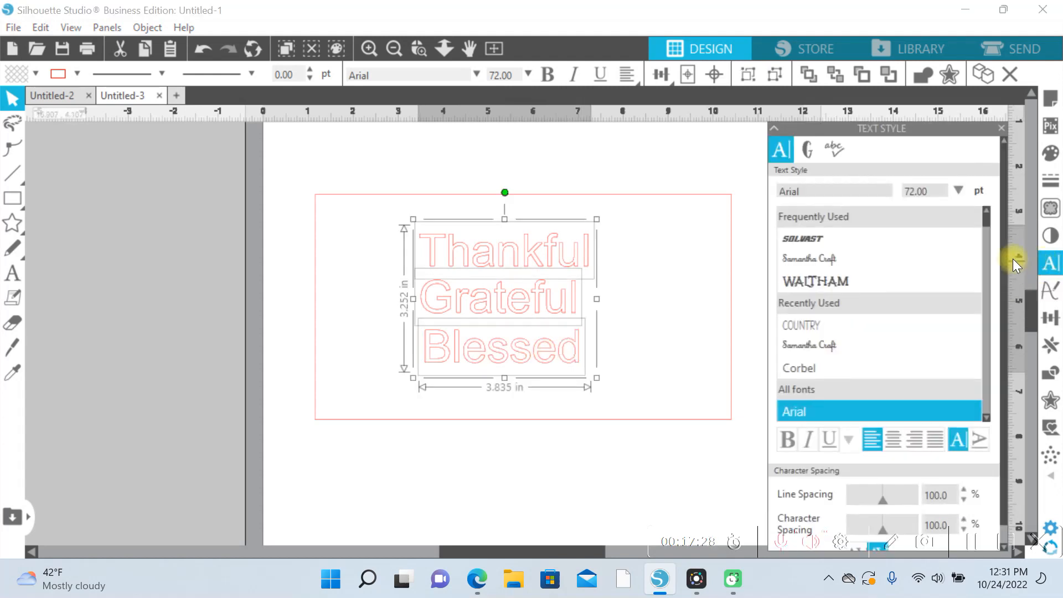
{"action": "left_click", "coordinate": [829, 344]}
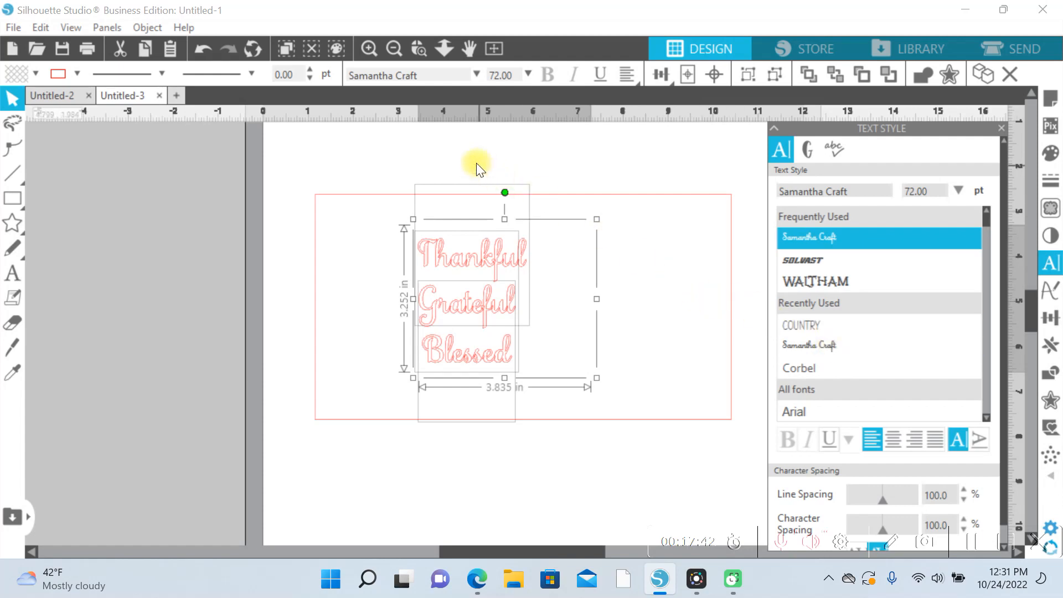
{"action": "left_click", "coordinate": [419, 158]}
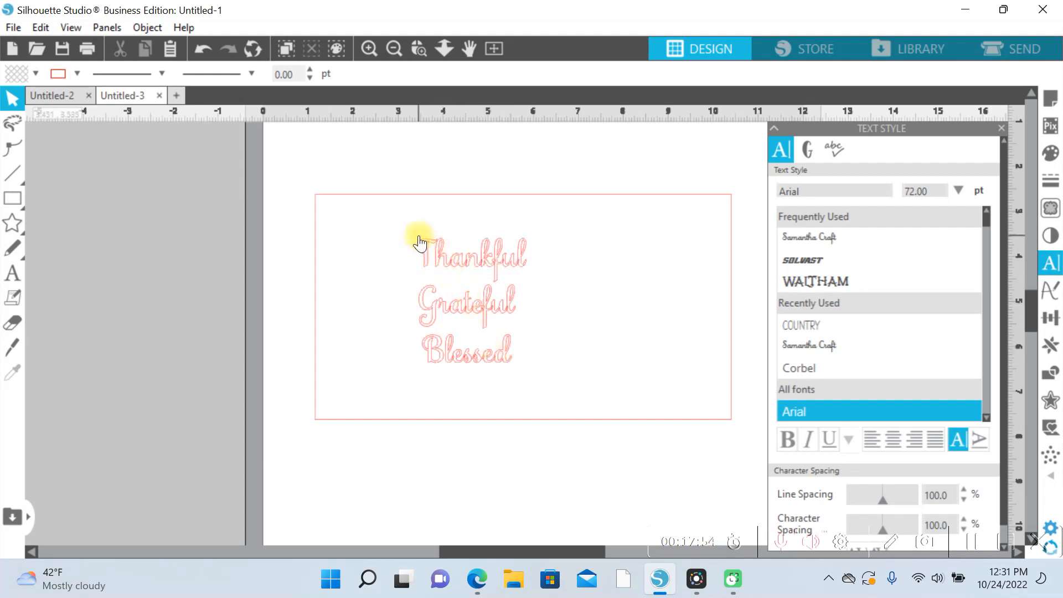
Step: Give the three words a black fill and black outline, and place one set beside the page and one mid-rectangle
{"action": "left_click", "coordinate": [398, 221]}
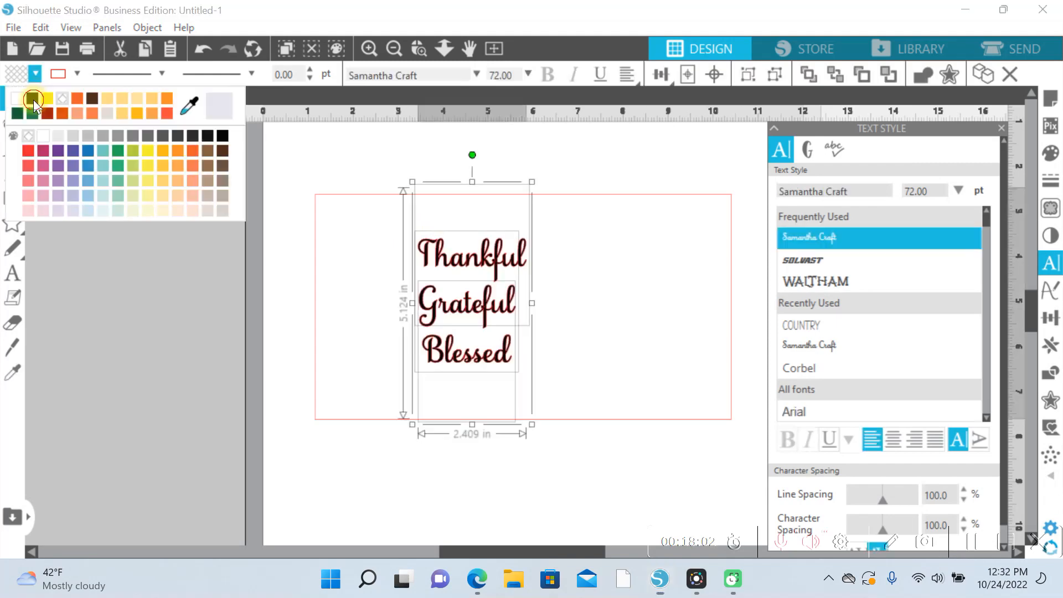
{"action": "left_click", "coordinate": [78, 75]}
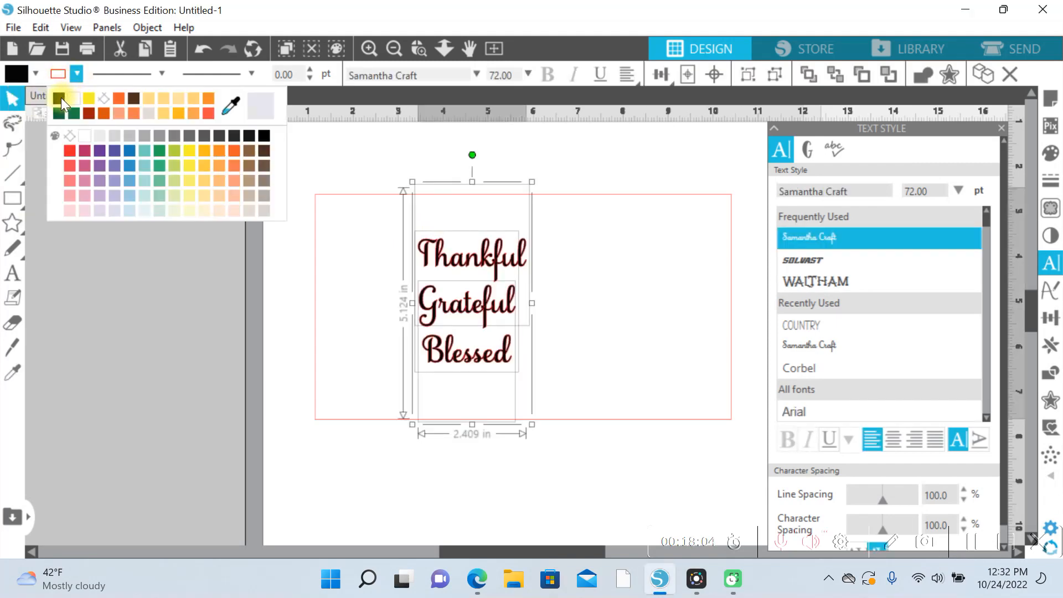
{"action": "left_click", "coordinate": [61, 98]}
{"action": "left_click_drag", "start_coordinate": [476, 244], "coordinate": [519, 270]}
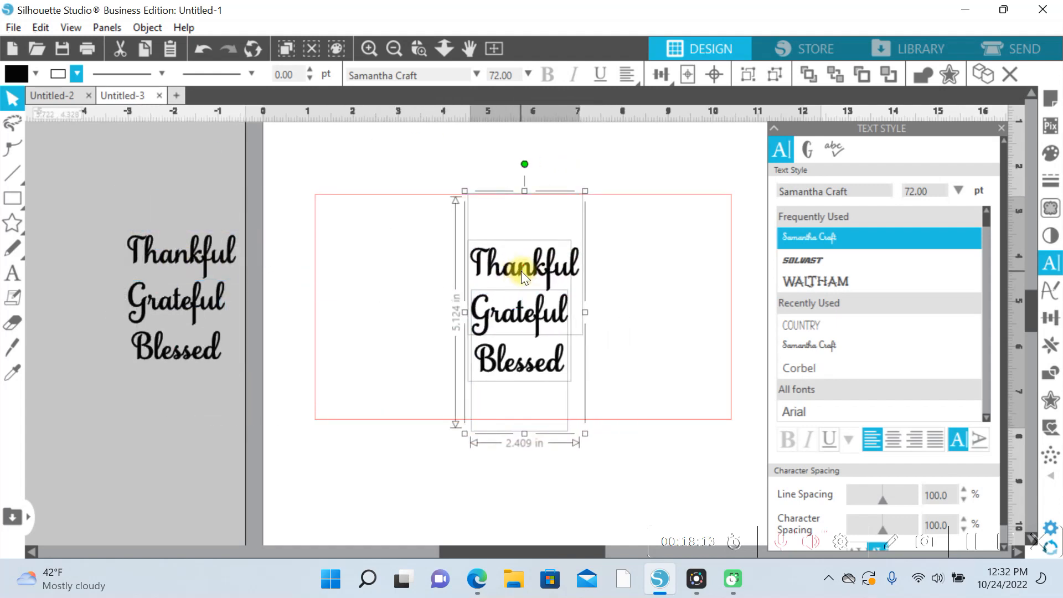
{"action": "left_click", "coordinate": [645, 255]}
Step: Replace the word "Thankful" inside the rectangle with "FOREVER"
{"action": "double_click", "coordinate": [556, 269]}
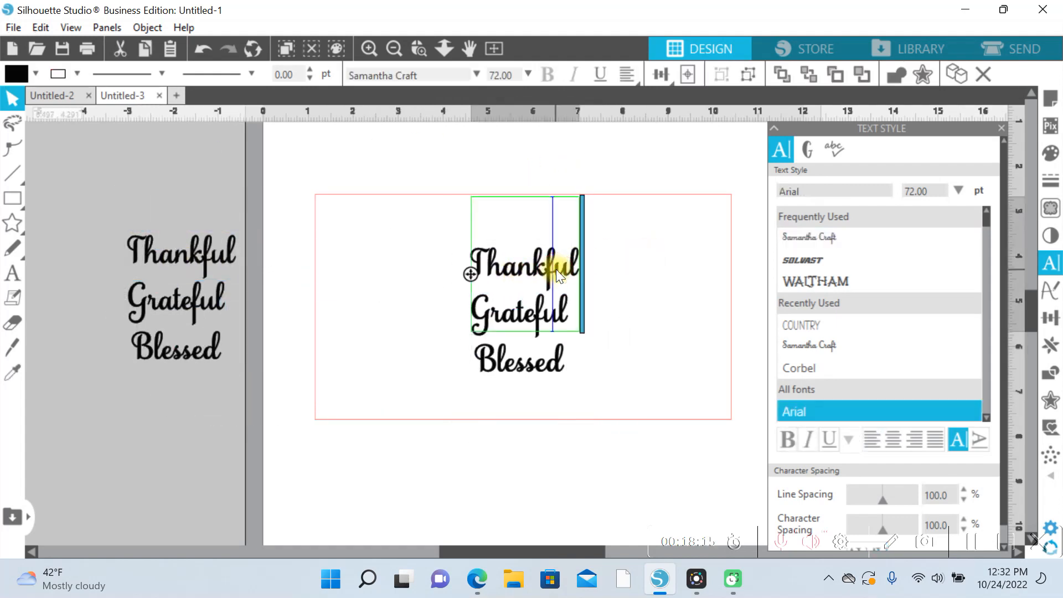
{"action": "key", "text": "BackSpace"}
{"action": "key", "text": "BackSpace"}
{"action": "key", "text": "BackSpace"}
{"action": "key", "text": "BackSpace"}
{"action": "key", "text": "BackSpace"}
{"action": "key", "text": "BackSpace"}
{"action": "key", "text": "BackSpace"}
{"action": "key", "text": "BackSpace"}
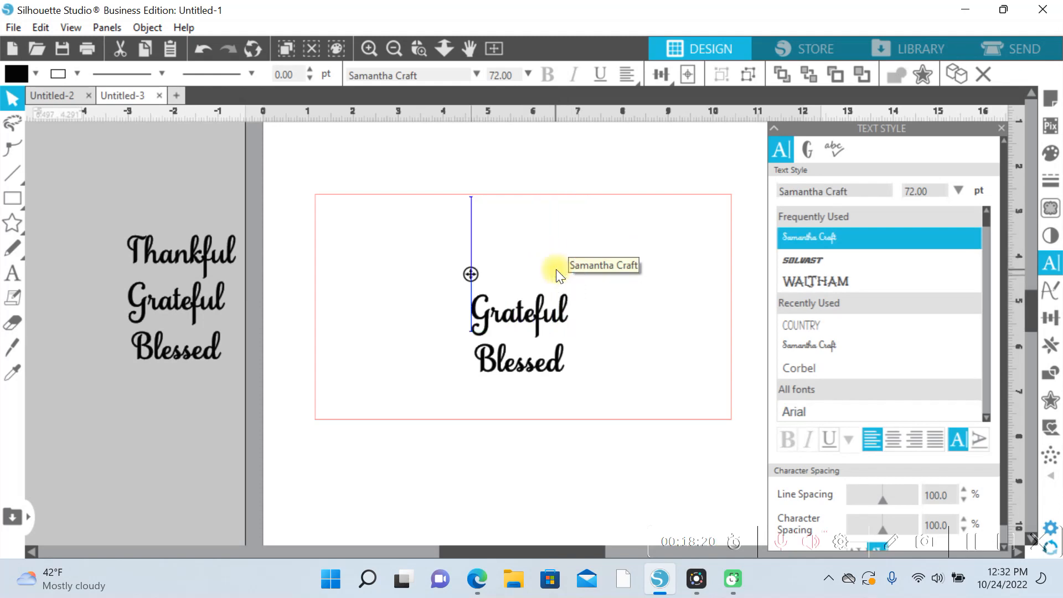
{"action": "type", "text": "F"}
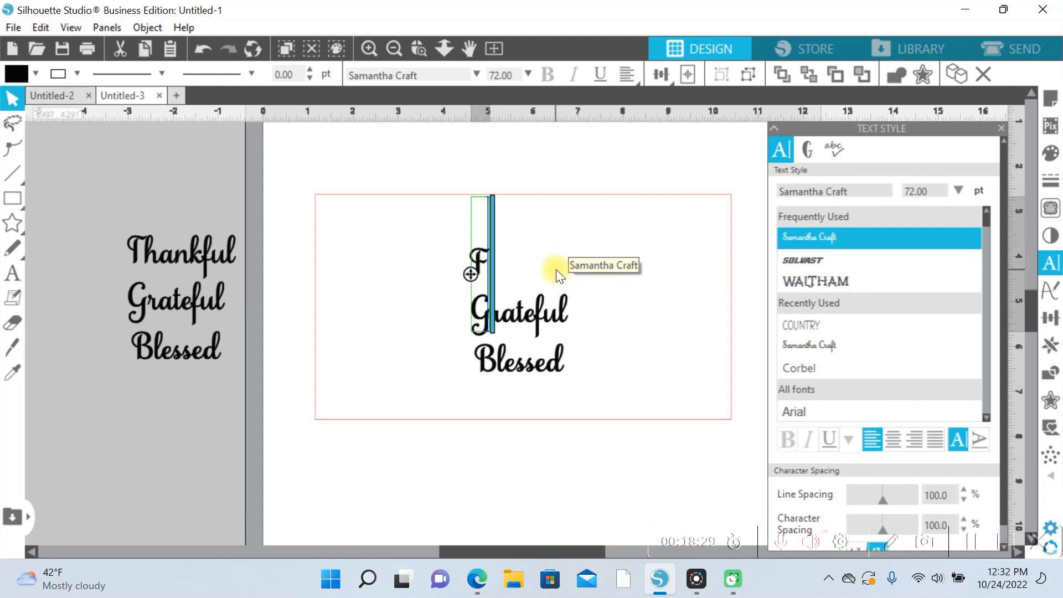
{"action": "type", "text": "OREVER"}
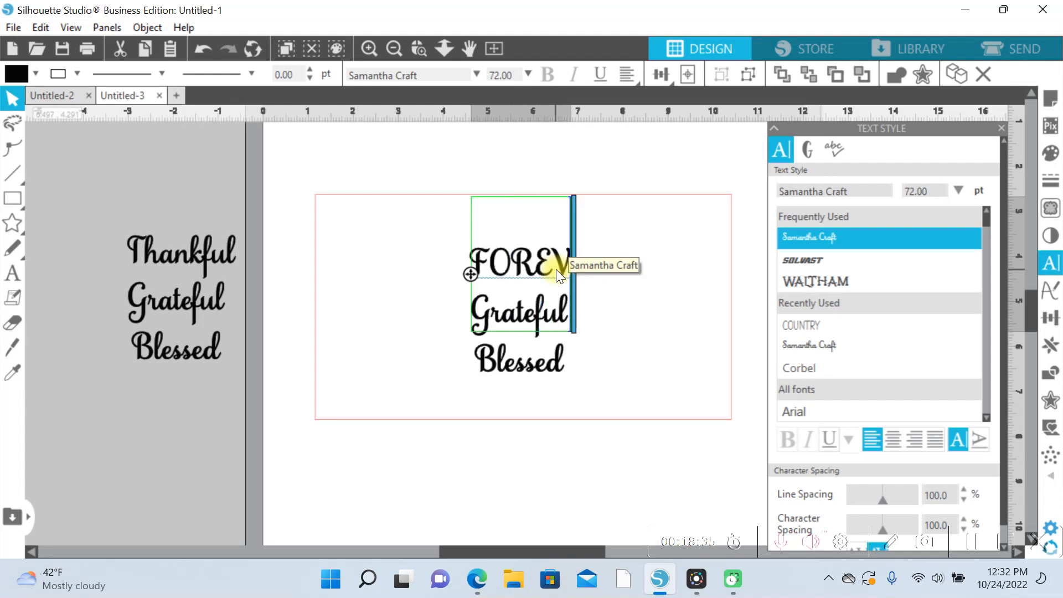
{"action": "left_click", "coordinate": [683, 339]}
Step: Replace the word "Grateful" inside the rectangle with "ALWAAYS"
{"action": "left_click", "coordinate": [564, 314]}
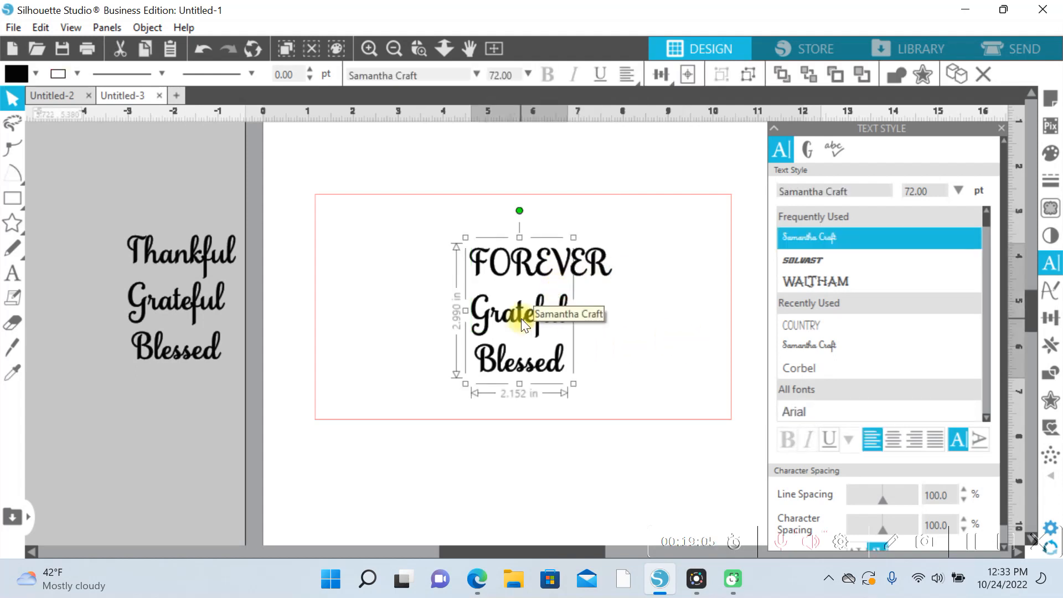
{"action": "double_click", "coordinate": [520, 318]}
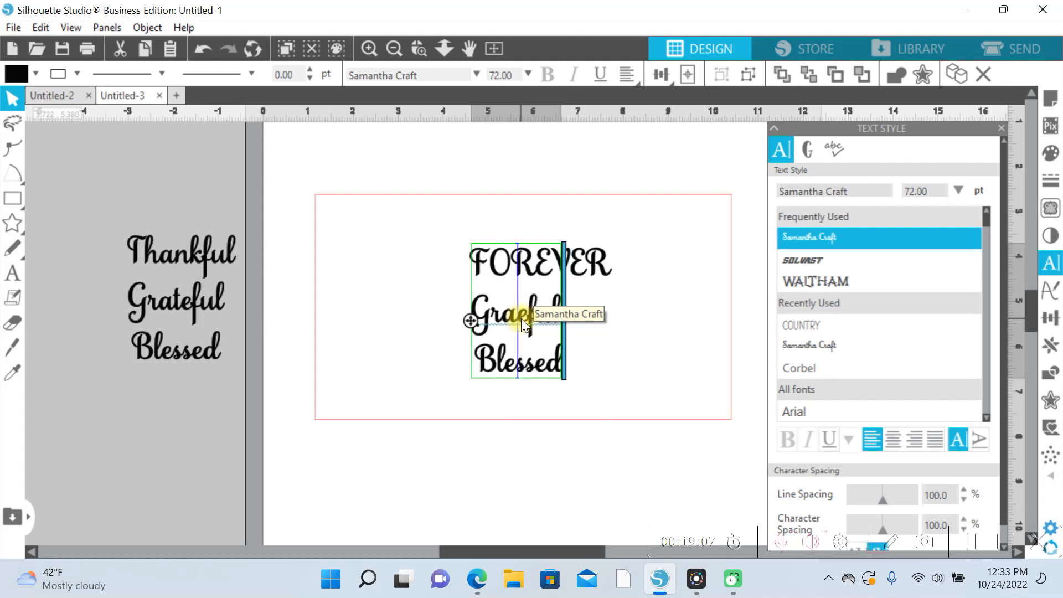
{"action": "key", "text": "BackSpace"}
{"action": "key", "text": "BackSpace"}
{"action": "key", "text": "BackSpace"}
{"action": "key", "text": "BackSpace"}
{"action": "key", "text": "BackSpace"}
{"action": "key", "text": "BackSpace"}
{"action": "key", "text": "BackSpace"}
{"action": "key", "text": "BackSpace"}
{"action": "type", "text": "ALWAAYS"}
{"action": "key", "text": "Escape"}
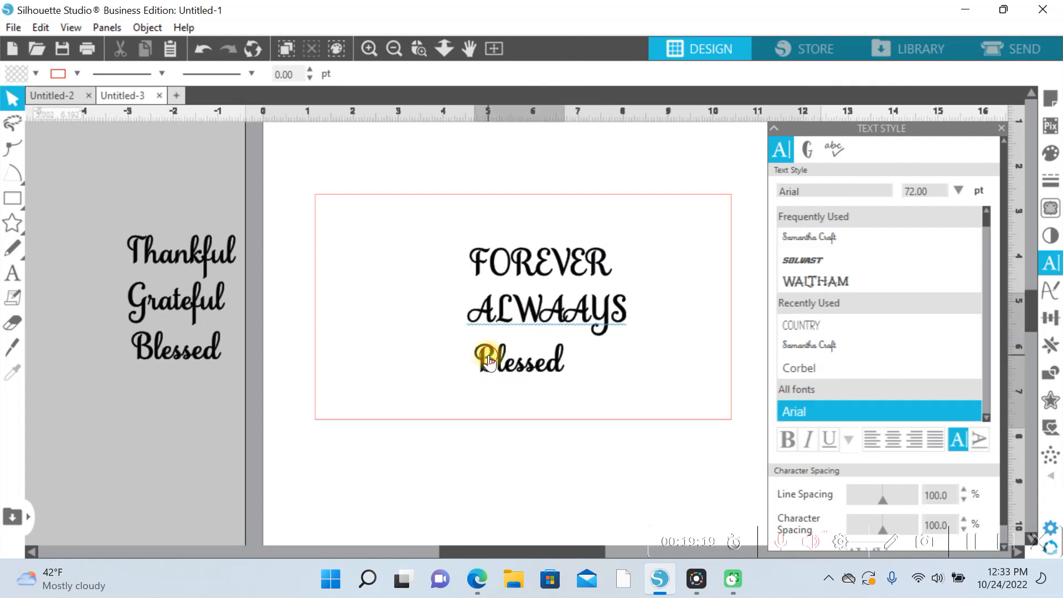
Step: Replace the word "Blessed" inside the rectangle with "ABUNDANTLY"
{"action": "double_click", "coordinate": [488, 359]}
{"action": "key", "text": "Delete"}
{"action": "key", "text": "Delete"}
{"action": "key", "text": "Delete"}
{"action": "key", "text": "Delete"}
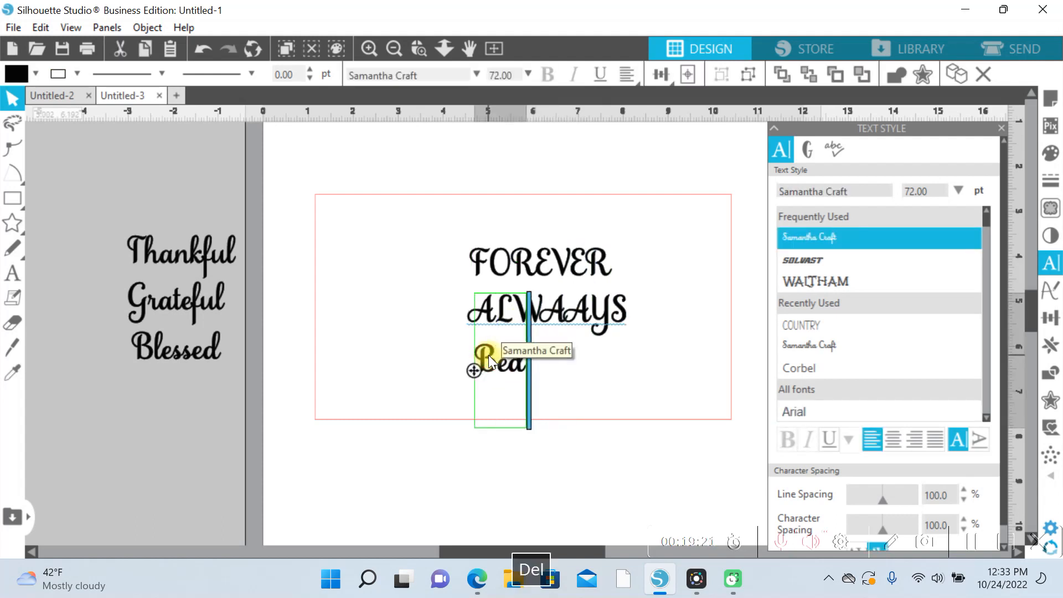
{"action": "key", "text": "Delete"}
{"action": "key", "text": "Delete"}
{"action": "key", "text": "Delete"}
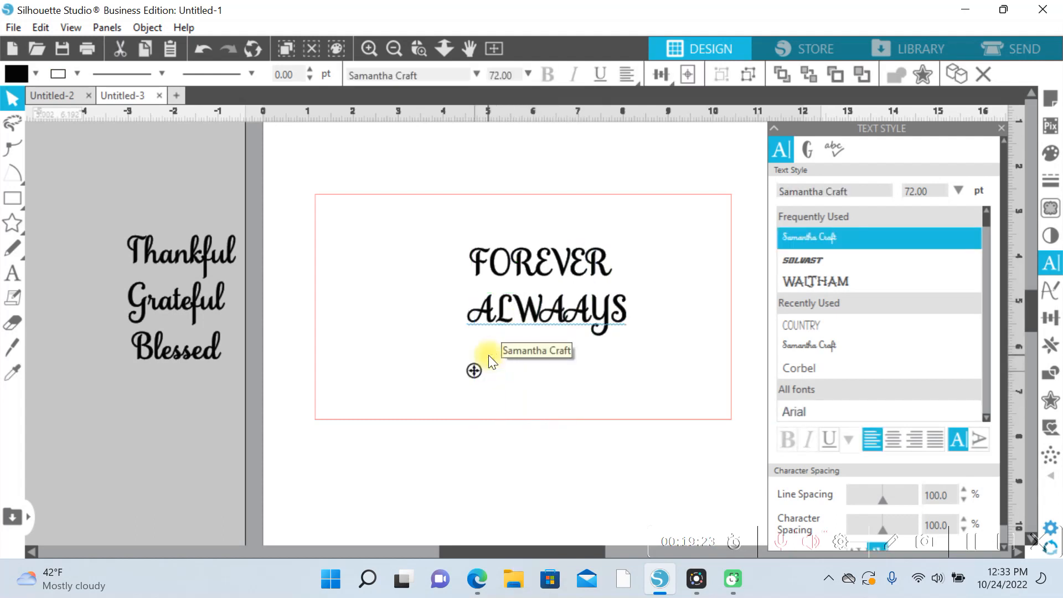
{"action": "type", "text": "Abu"}
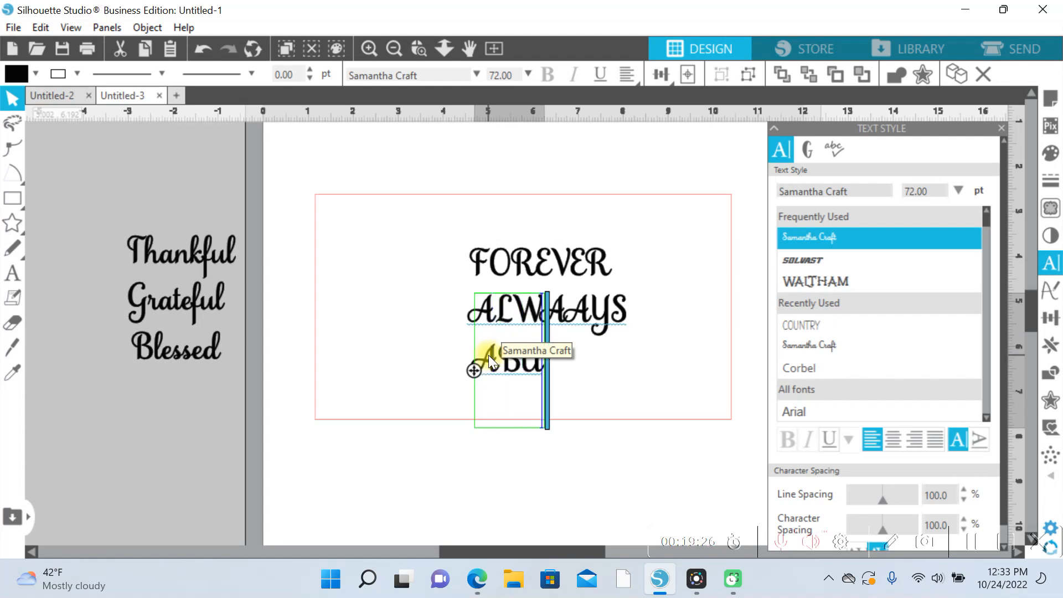
{"action": "type", "text": "NDANTLY"}
Step: Change the font of the three uppercase words inside the rectangle to Country
{"action": "left_click", "coordinate": [559, 340]}
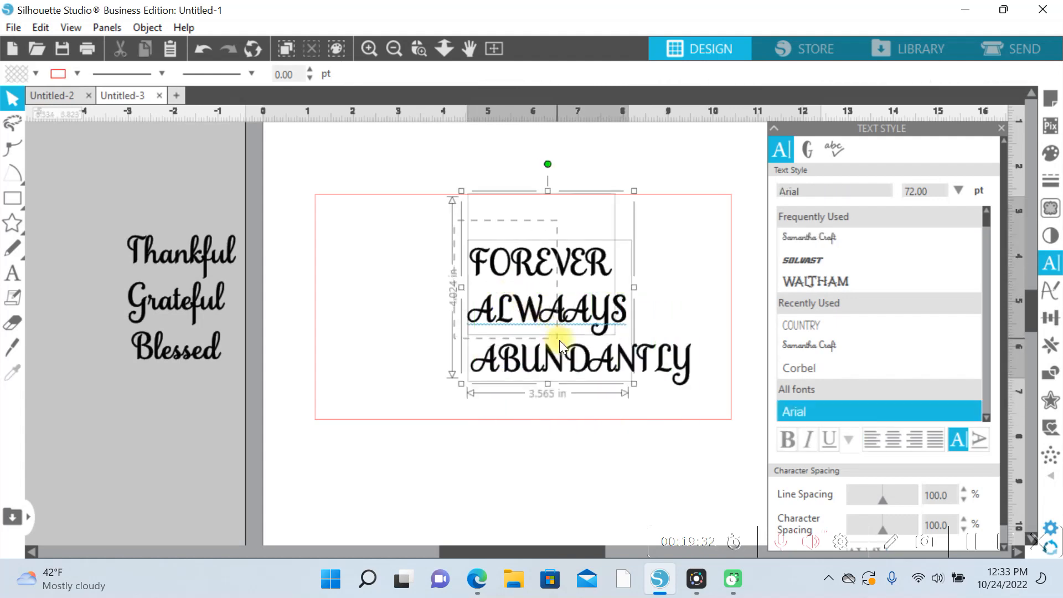
{"action": "left_click", "coordinate": [576, 355]}
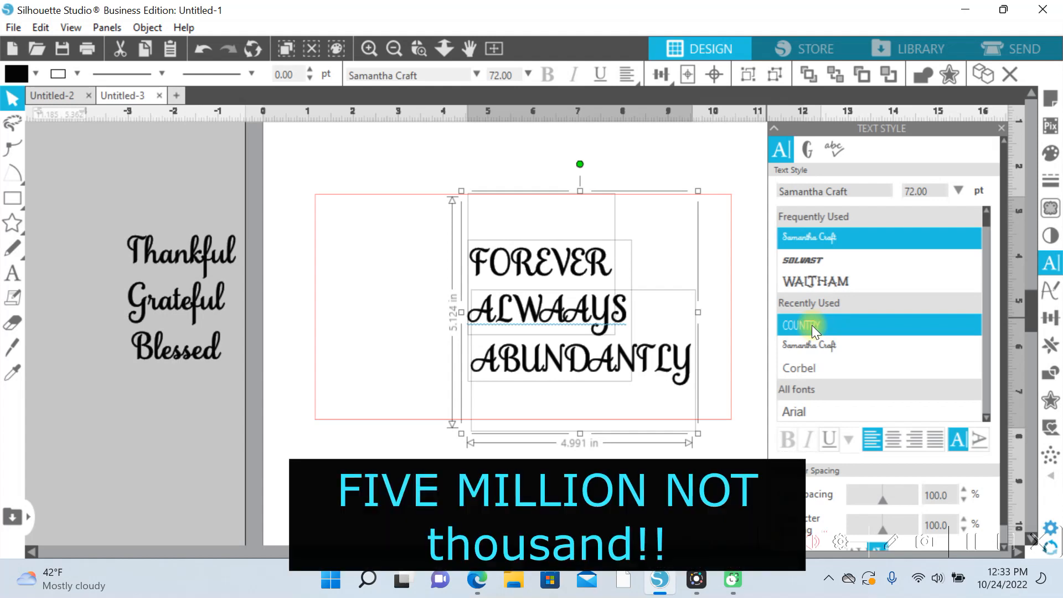
{"action": "left_click", "coordinate": [811, 324]}
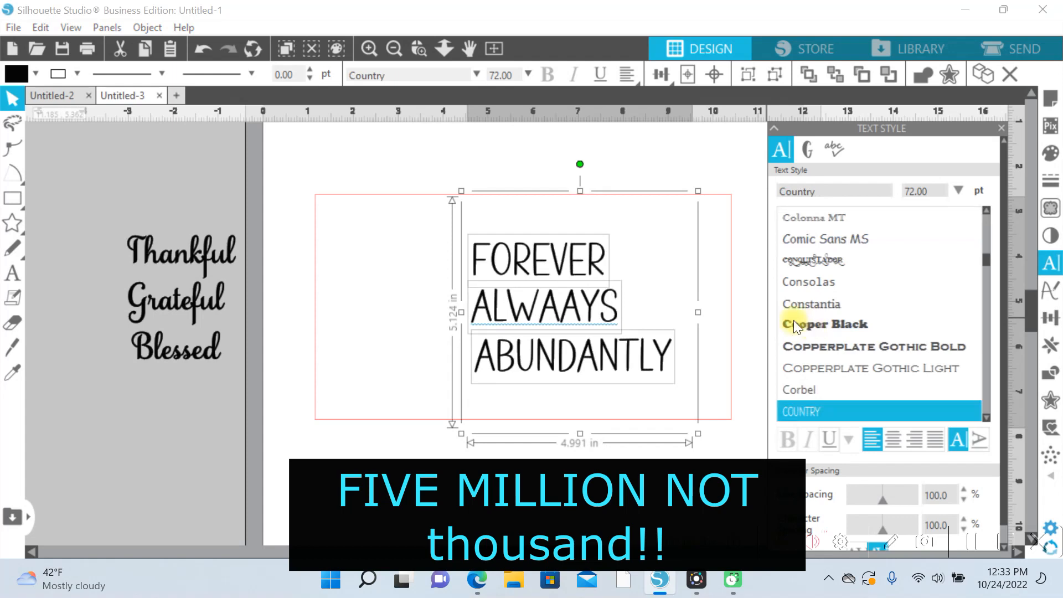
{"action": "left_click", "coordinate": [654, 256]}
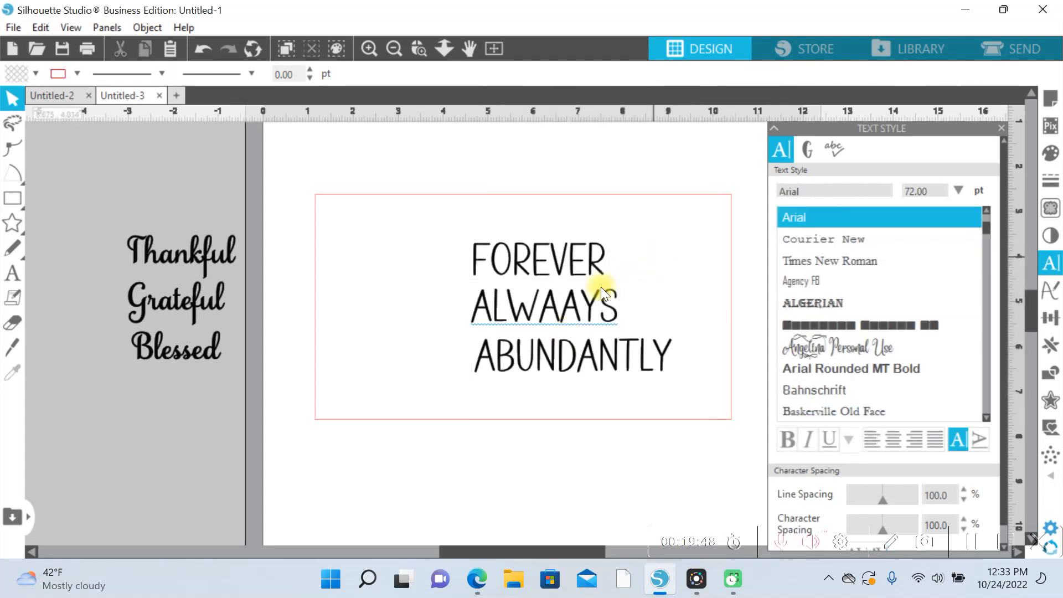
Step: Correct the misspelled word "ALWAAYS" to "ALWAYS" inside the rectangle
{"action": "double_click", "coordinate": [575, 308]}
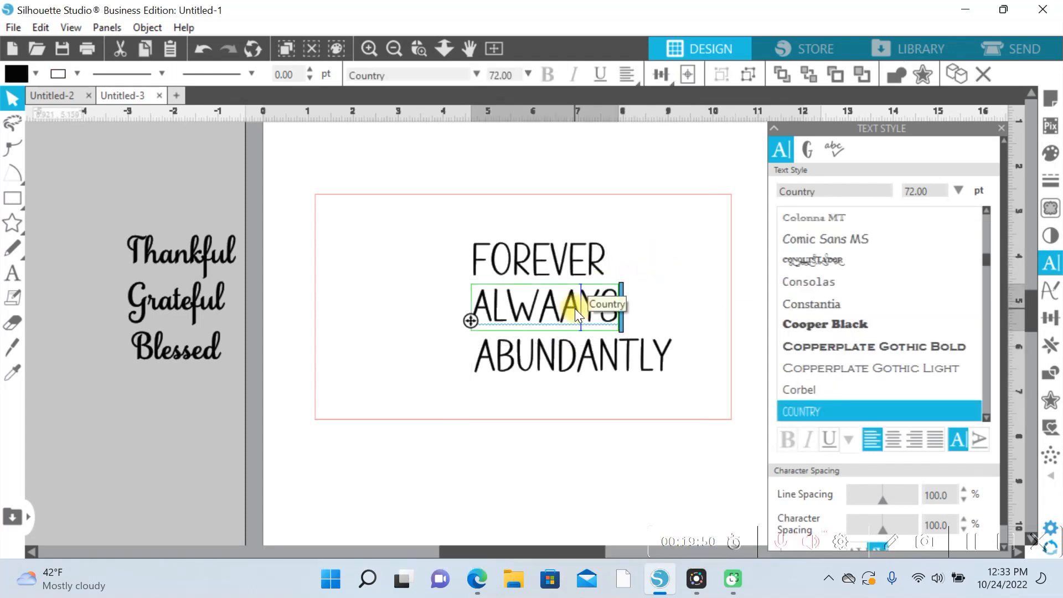
{"action": "key", "text": "BackSpace"}
{"action": "left_click", "coordinate": [649, 276]}
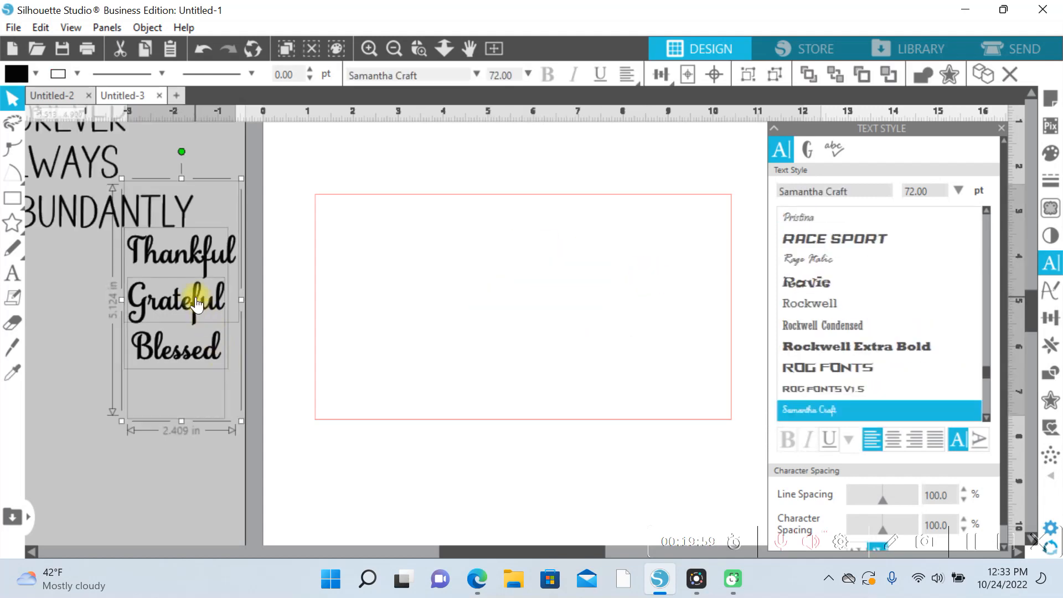
Step: Move the three script words into the rectangle and set their font size to 91 pt
{"action": "left_click_drag", "start_coordinate": [196, 303], "coordinate": [533, 327]}
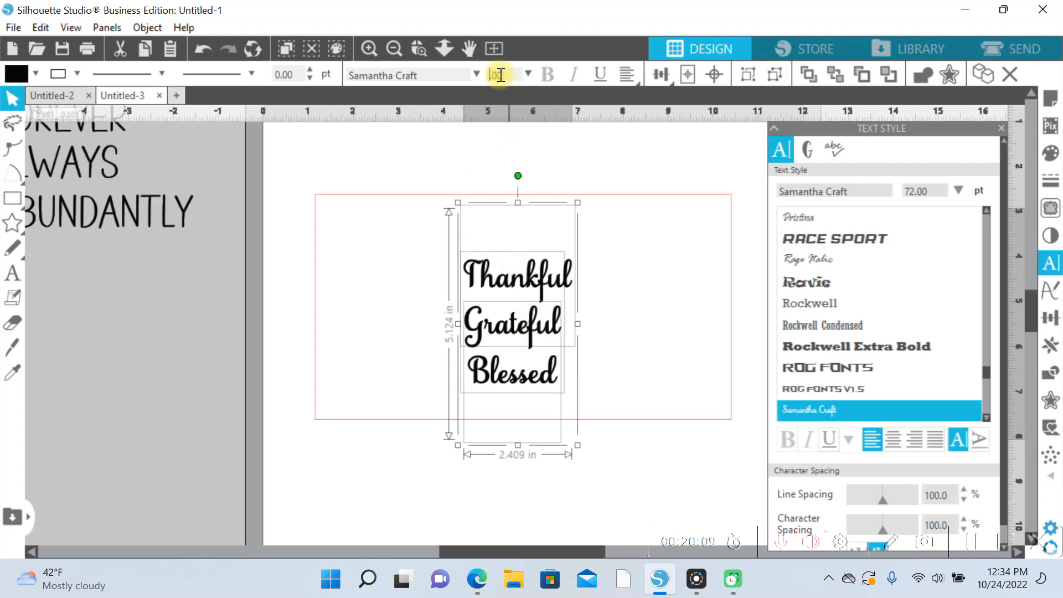
{"action": "type", "text": "91"}
{"action": "key", "text": "Return"}
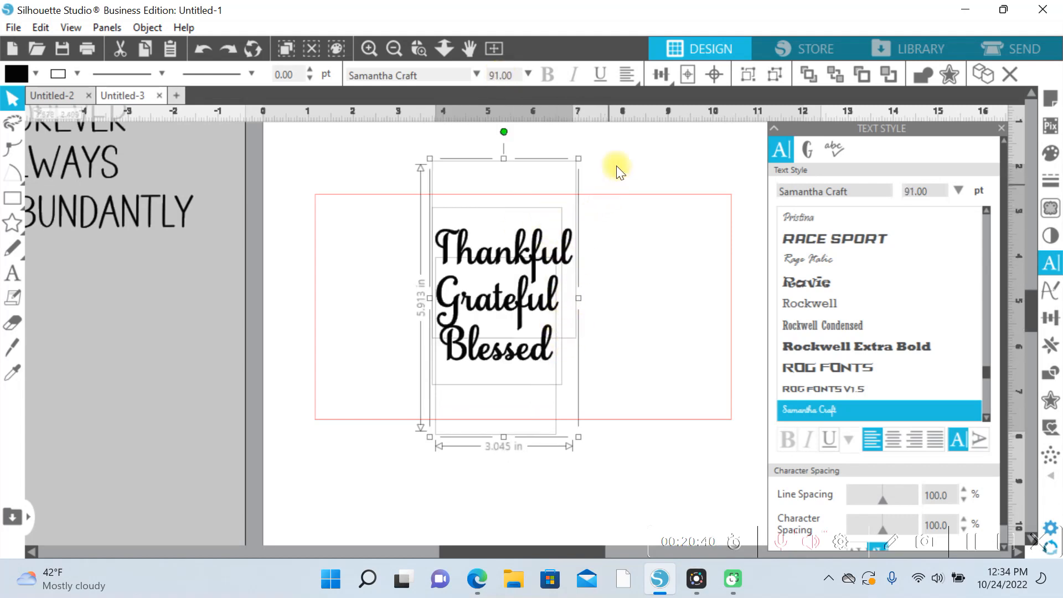
Step: Align the right edges of the words Thankful, Grateful and Blessed
{"action": "left_click", "coordinate": [658, 74]}
{"action": "left_click", "coordinate": [697, 95]}
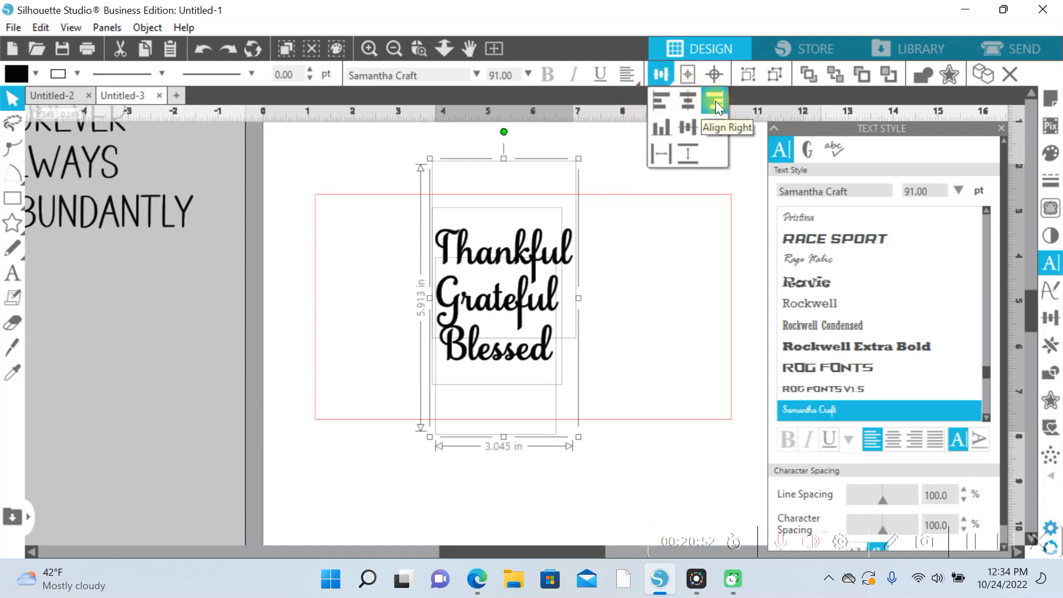
{"action": "left_click", "coordinate": [715, 101]}
Step: Bring FOREVER, ALWAYS and ABUNDANTLY closer to the rectangle and set their font size to 26.44 pt
{"action": "left_click", "coordinate": [204, 254]}
{"action": "left_click", "coordinate": [149, 187]}
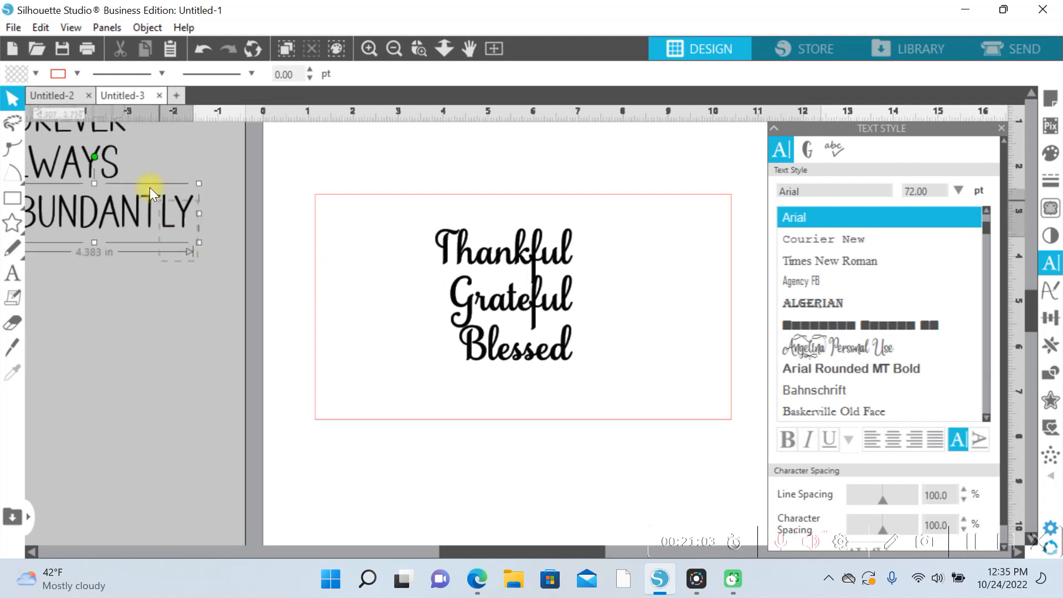
{"action": "left_click", "coordinate": [102, 130]}
{"action": "left_click_drag", "start_coordinate": [100, 132], "coordinate": [252, 213]}
{"action": "left_click", "coordinate": [498, 76]}
{"action": "key", "text": "BackSpace"}
{"action": "key", "text": "BackSpace"}
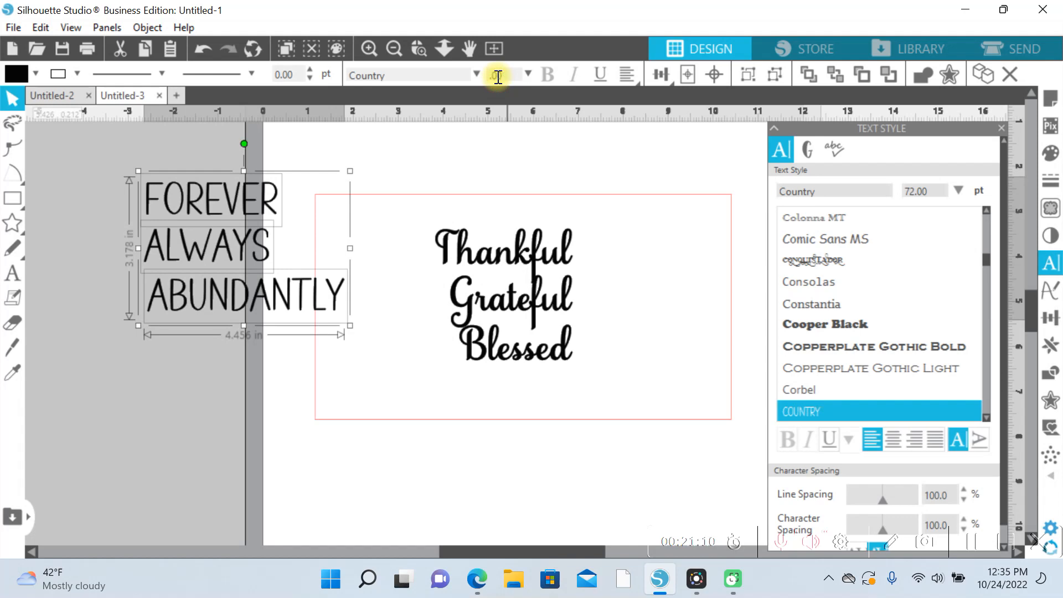
{"action": "type", "text": "28"}
{"action": "key", "text": "BackSpace"}
{"action": "left_click", "coordinate": [406, 161]}
{"action": "left_click", "coordinate": [280, 303]}
{"action": "key", "text": "Return"}
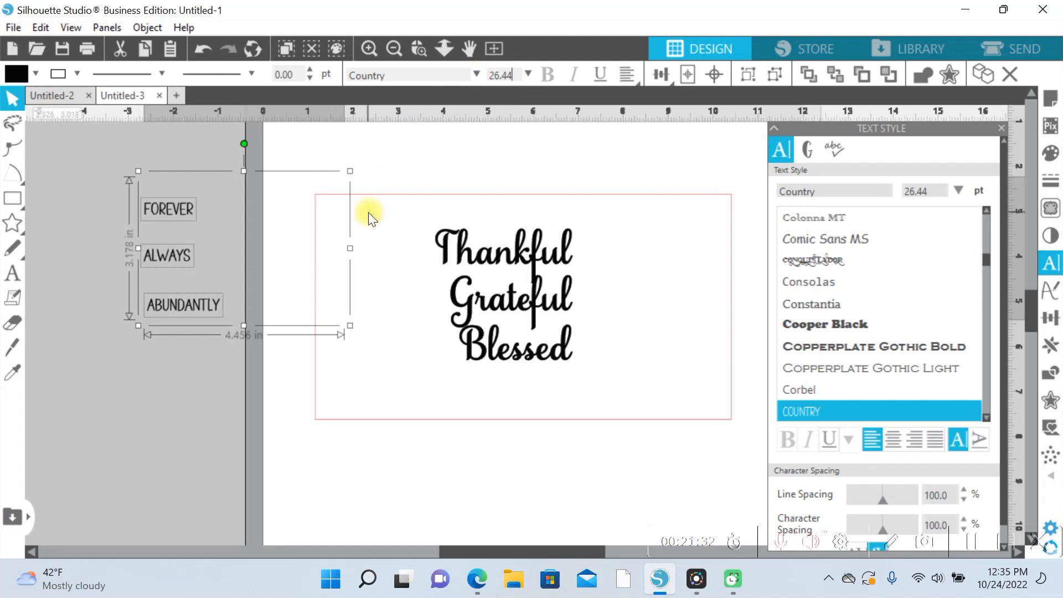
Step: Tighten the character spacing of FOREVER to 85% and shift the word slightly to fit between the tall letters of Thankful
{"action": "left_click", "coordinate": [486, 200]}
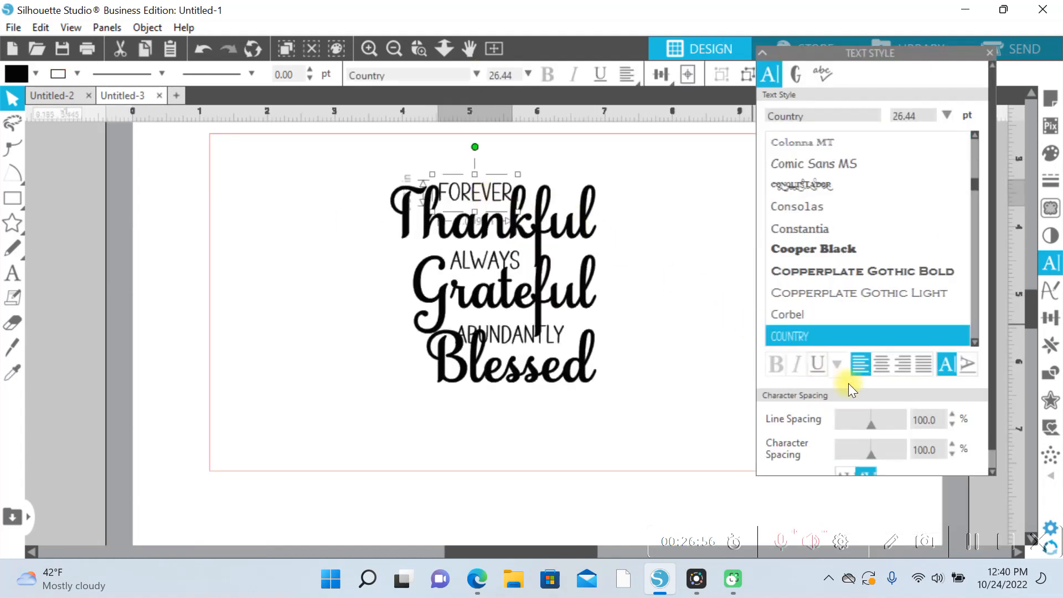
{"action": "left_click", "coordinate": [952, 455]}
{"action": "left_click", "coordinate": [952, 455]}
{"action": "left_click", "coordinate": [952, 454]}
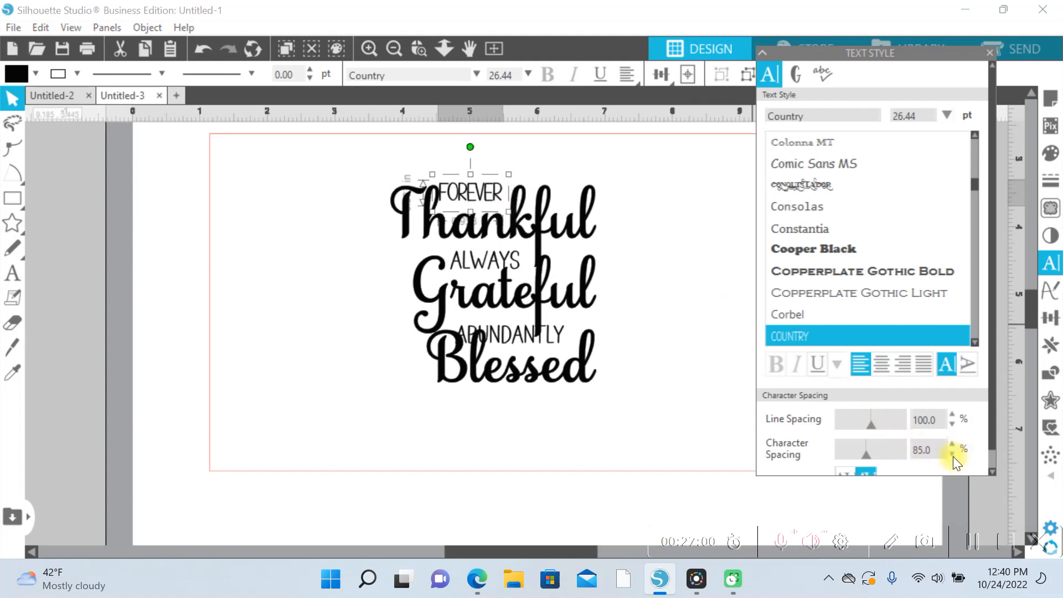
{"action": "left_click", "coordinate": [455, 191]}
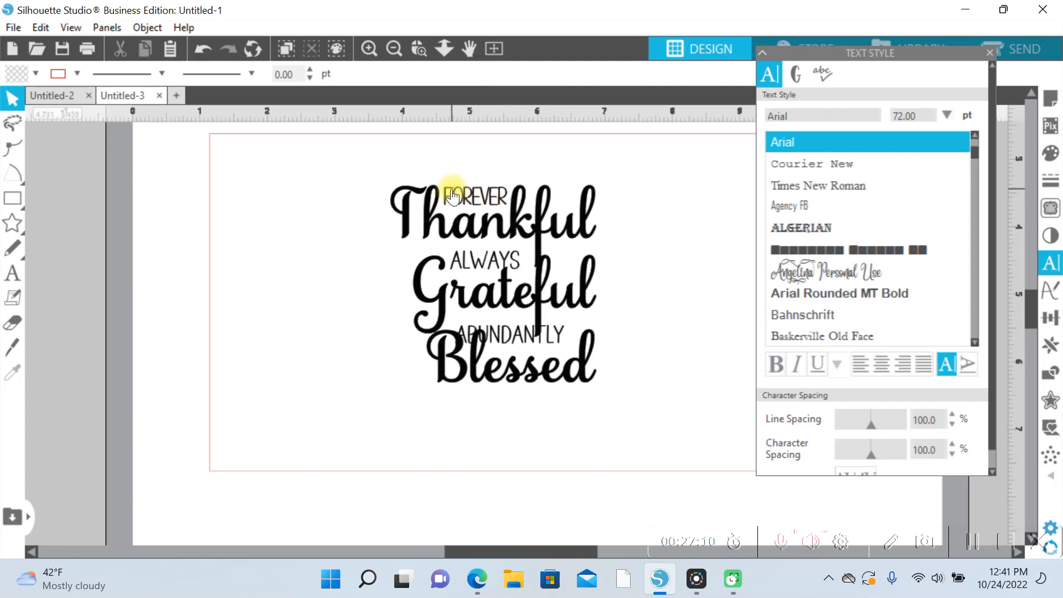
{"action": "left_click", "coordinate": [487, 200]}
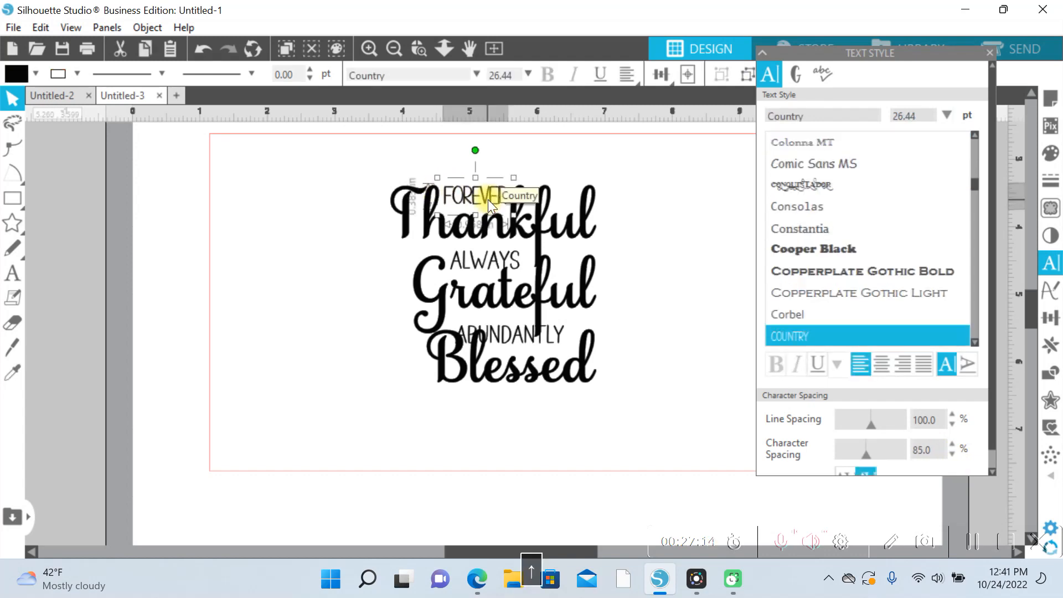
Step: Scale the word Grateful down to about 82.55 pt, keeping its right edge in line with Thankful
{"action": "left_click", "coordinate": [504, 294]}
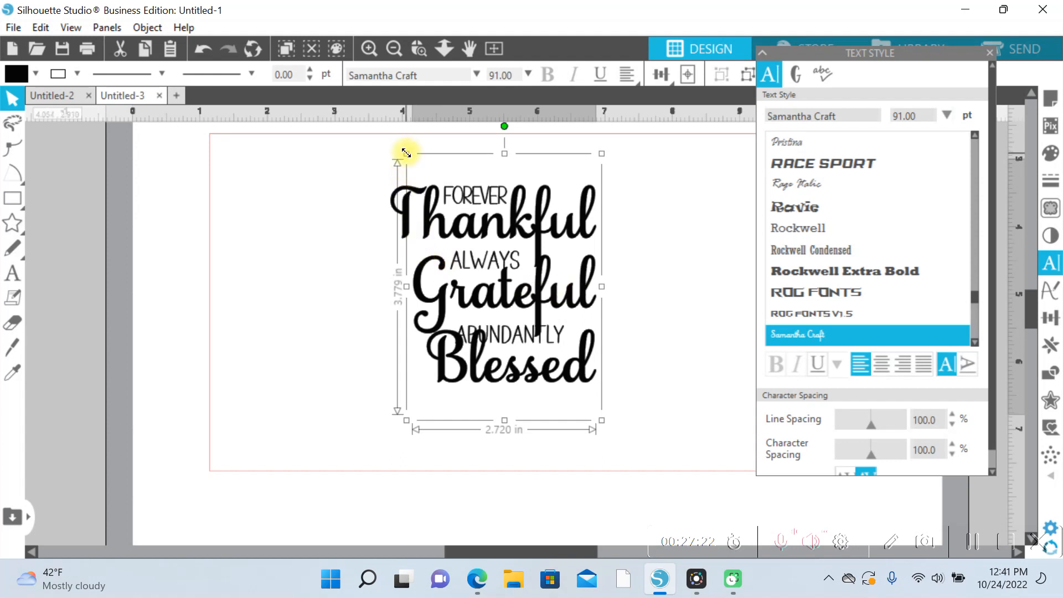
{"action": "left_click_drag", "start_coordinate": [407, 154], "coordinate": [423, 176]}
{"action": "left_click_drag", "start_coordinate": [424, 419], "coordinate": [430, 413]}
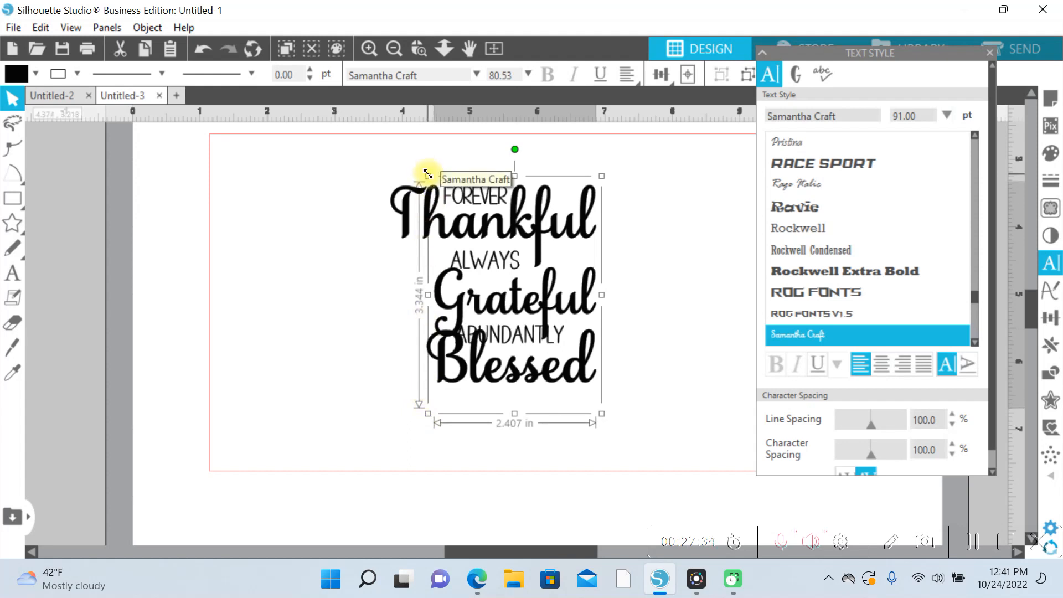
{"action": "mouse_move", "coordinate": [428, 174]}
{"action": "left_mouse_down"}
{"action": "mouse_move", "coordinate": [412, 164]}
{"action": "mouse_move", "coordinate": [423, 168]}
{"action": "left_mouse_up"}
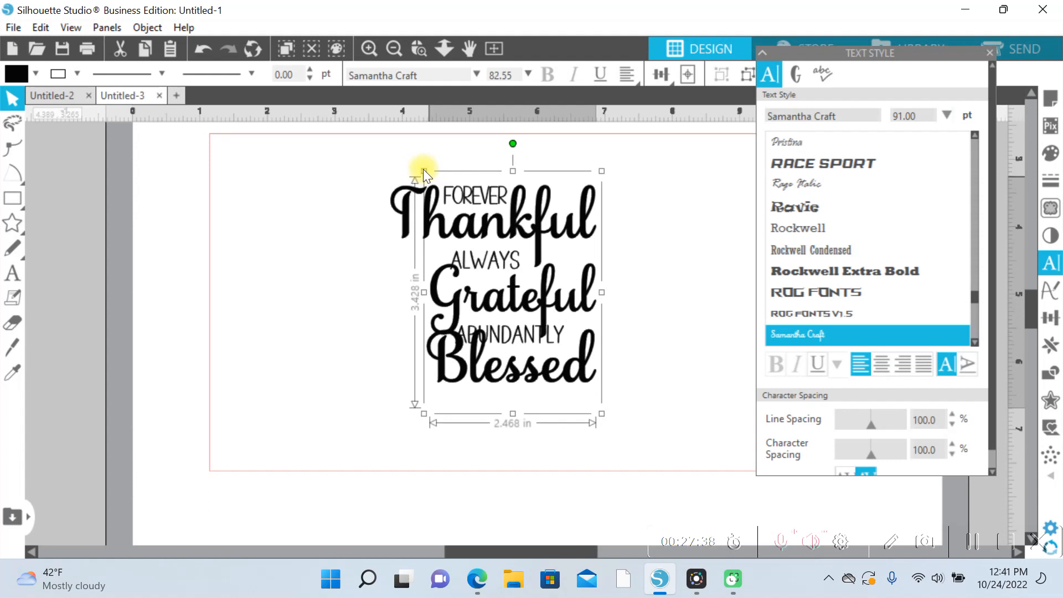
Step: Tighten the character spacing of ALWAYS to 85% and shift the word right to sit above Grateful
{"action": "left_click", "coordinate": [493, 266]}
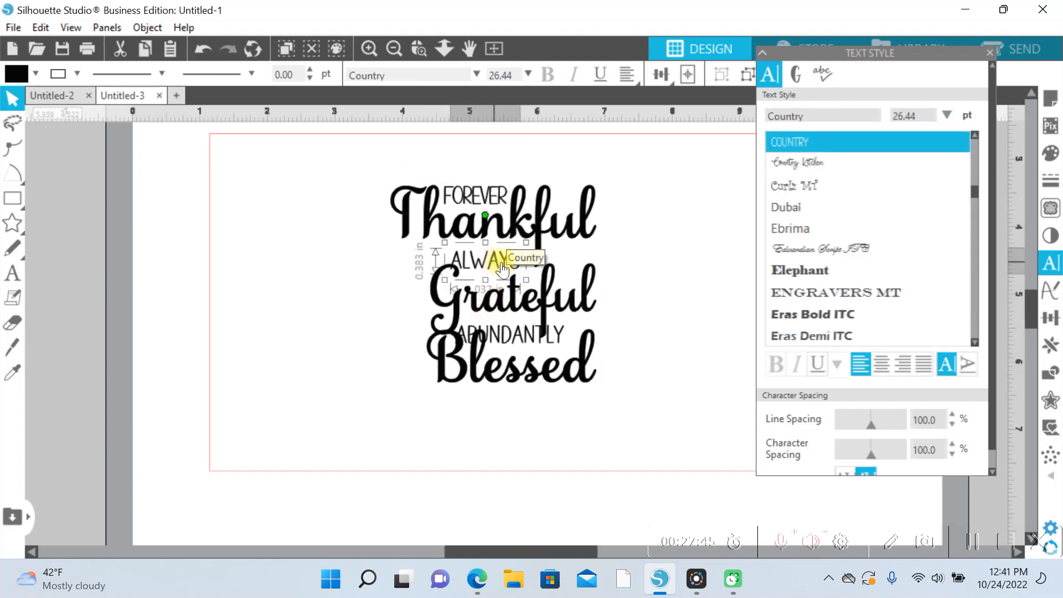
{"action": "left_click", "coordinate": [952, 455]}
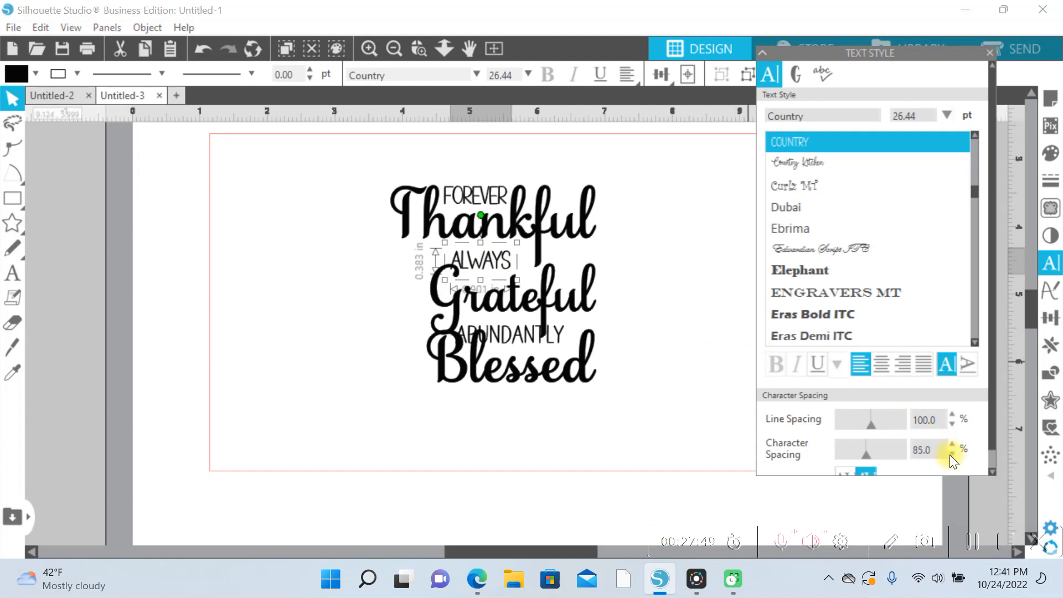
{"action": "left_click_drag", "start_coordinate": [481, 260], "coordinate": [499, 259]}
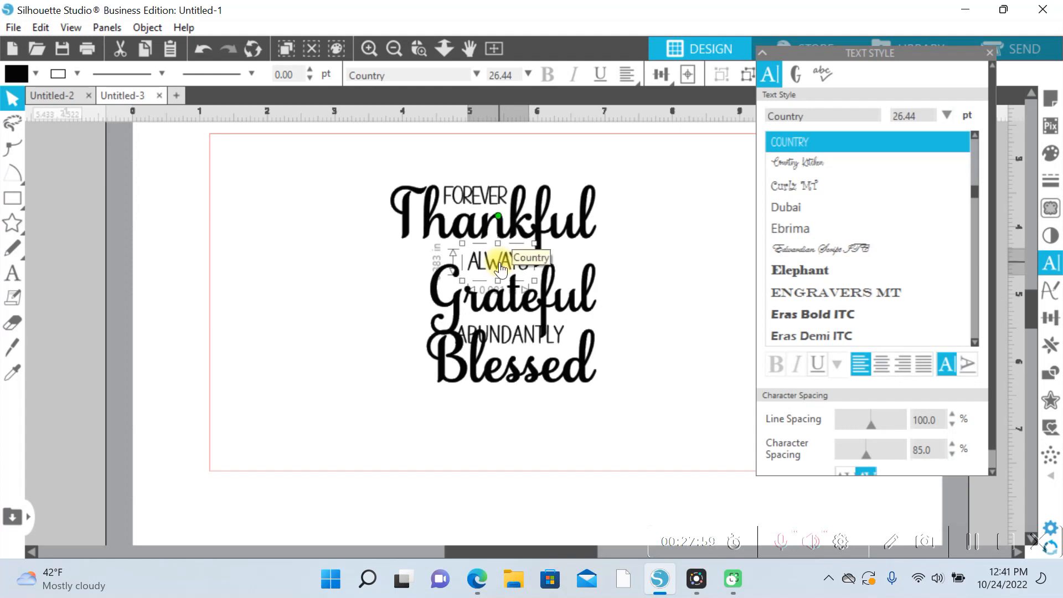
{"action": "left_click", "coordinate": [361, 284]}
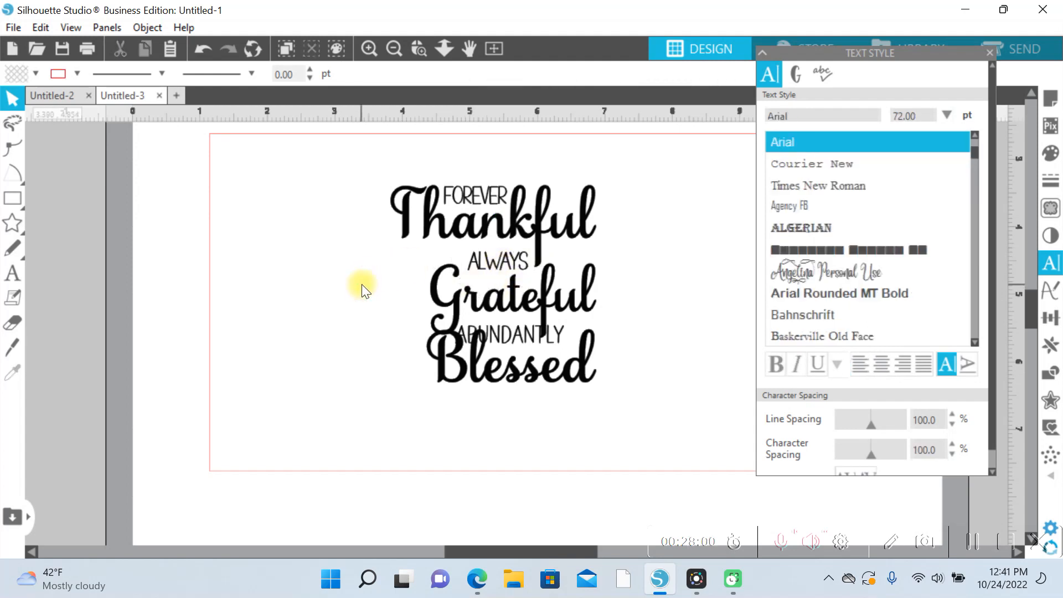
Step: Nudge the word Blessed down to clear the letters of ABUNDANTLY
{"action": "left_click", "coordinate": [475, 365]}
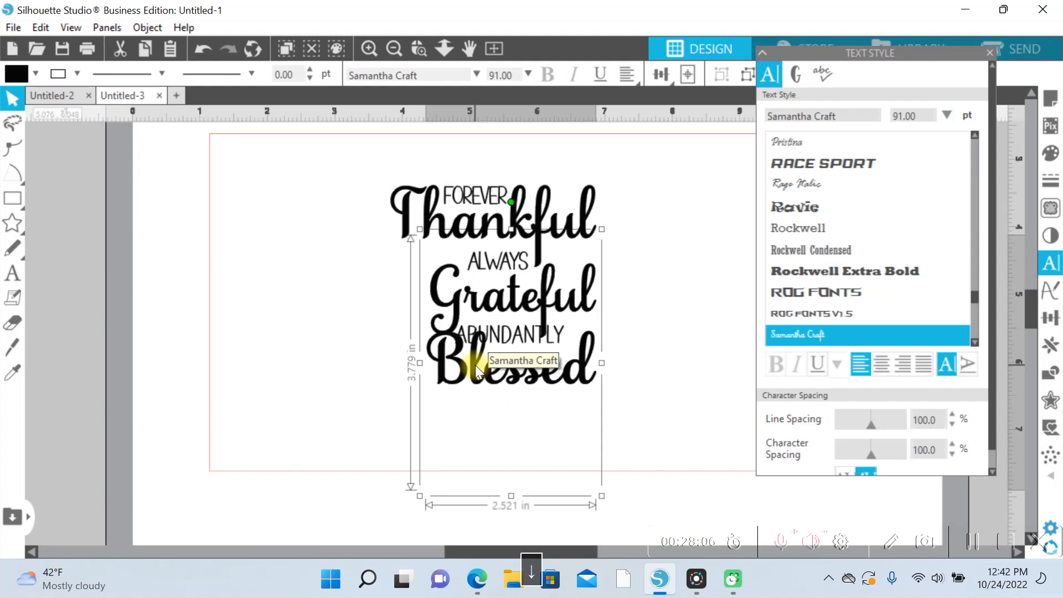
{"action": "key", "text": "Down"}
{"action": "key", "text": "Down"}
{"action": "key", "text": "Down"}
{"action": "key", "text": "Down"}
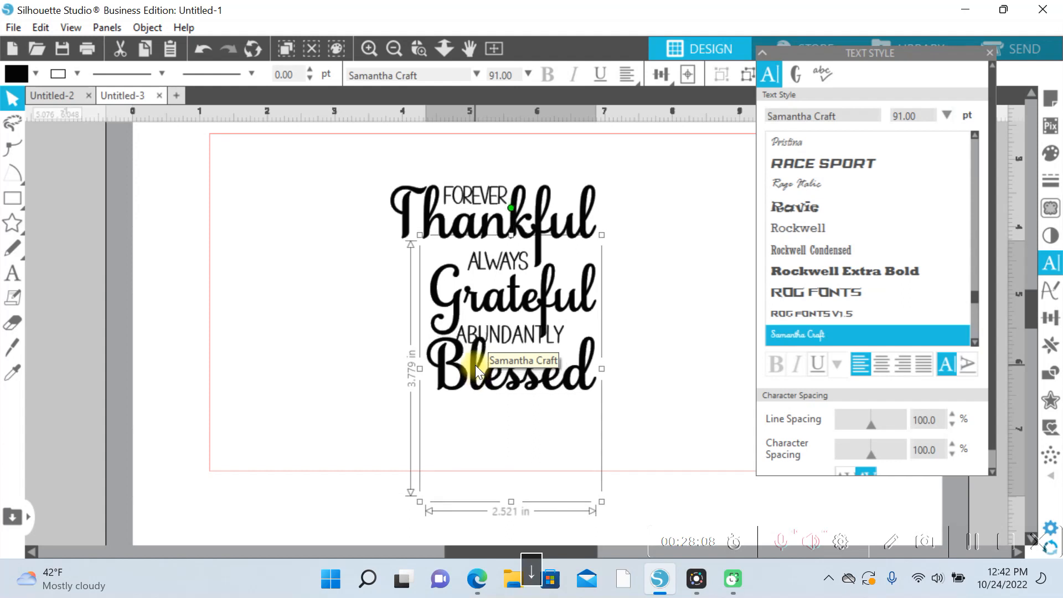
{"action": "key", "text": "Down"}
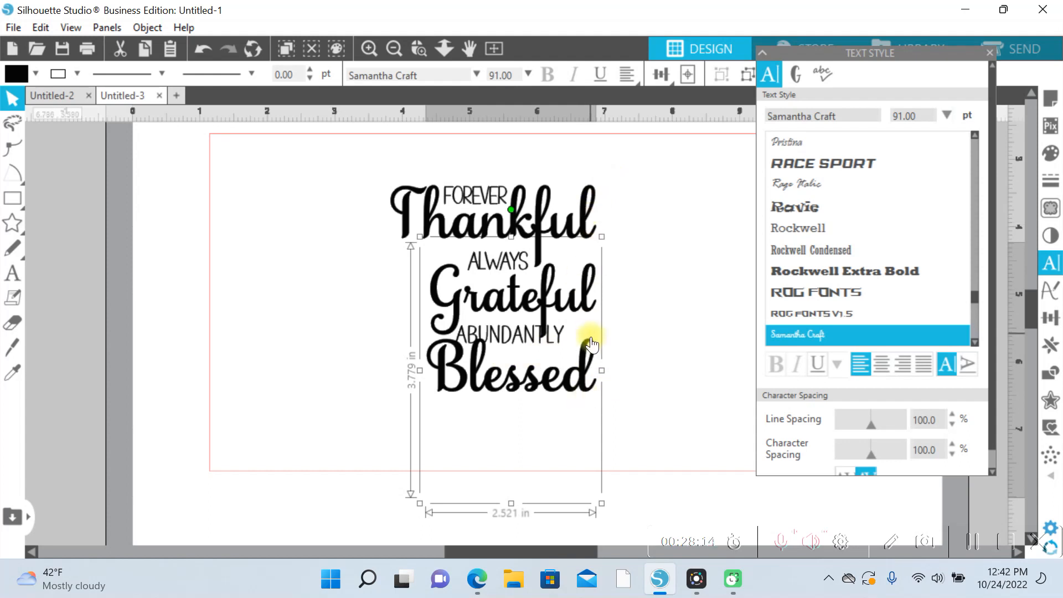
Step: Enlarge the word Blessed to about 107.55 pt, nearly matching Thankful's width, and nudge it up beneath Grateful
{"action": "left_click_drag", "start_coordinate": [421, 502], "coordinate": [370, 527]}
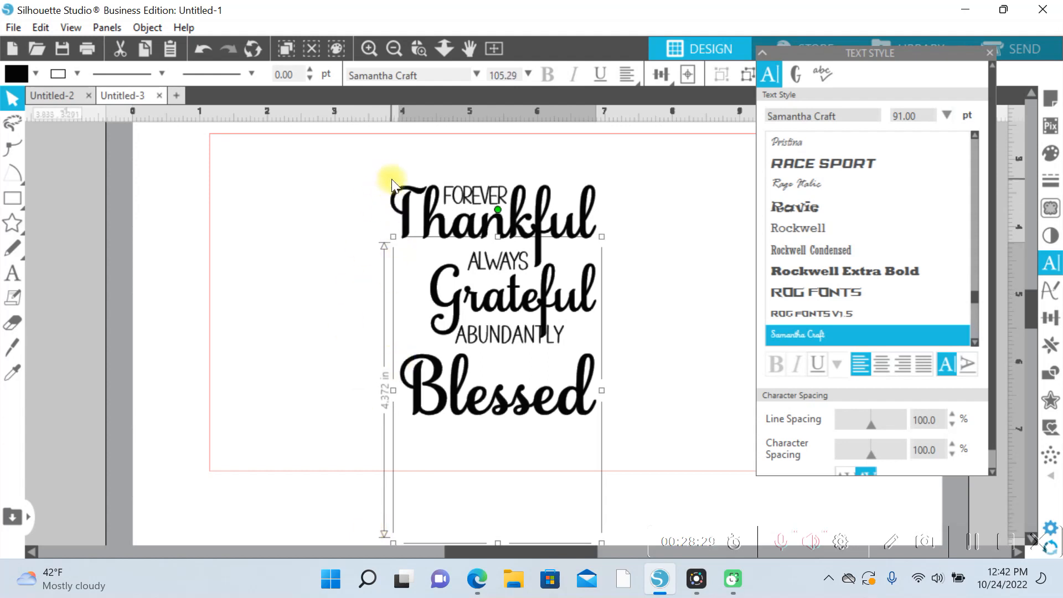
{"action": "left_click_drag", "start_coordinate": [392, 236], "coordinate": [389, 228]}
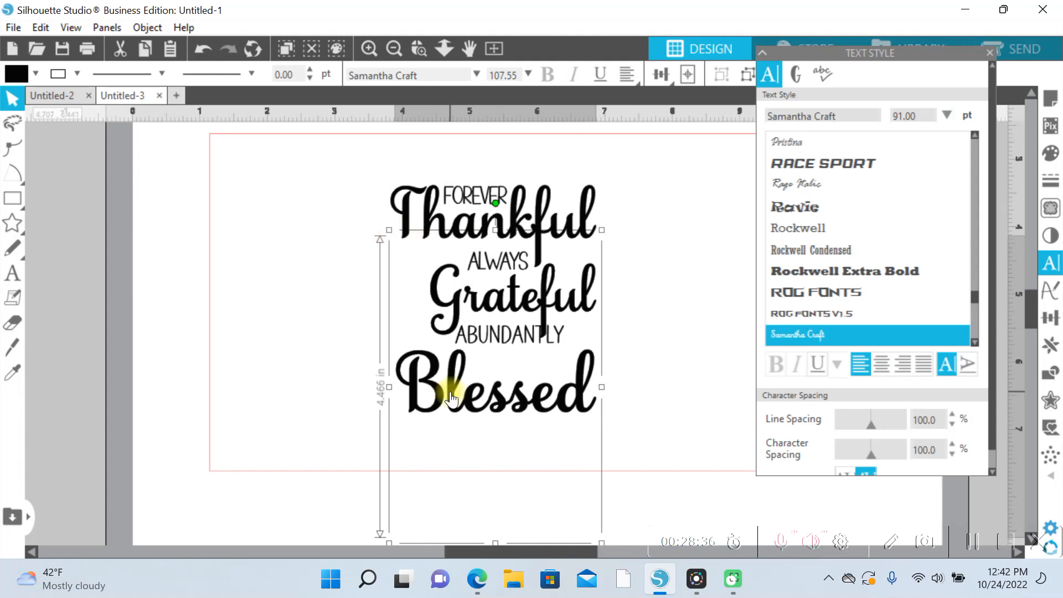
{"action": "key", "text": "Up"}
{"action": "key", "text": "Up"}
{"action": "key", "text": "Up"}
{"action": "key", "text": "Up"}
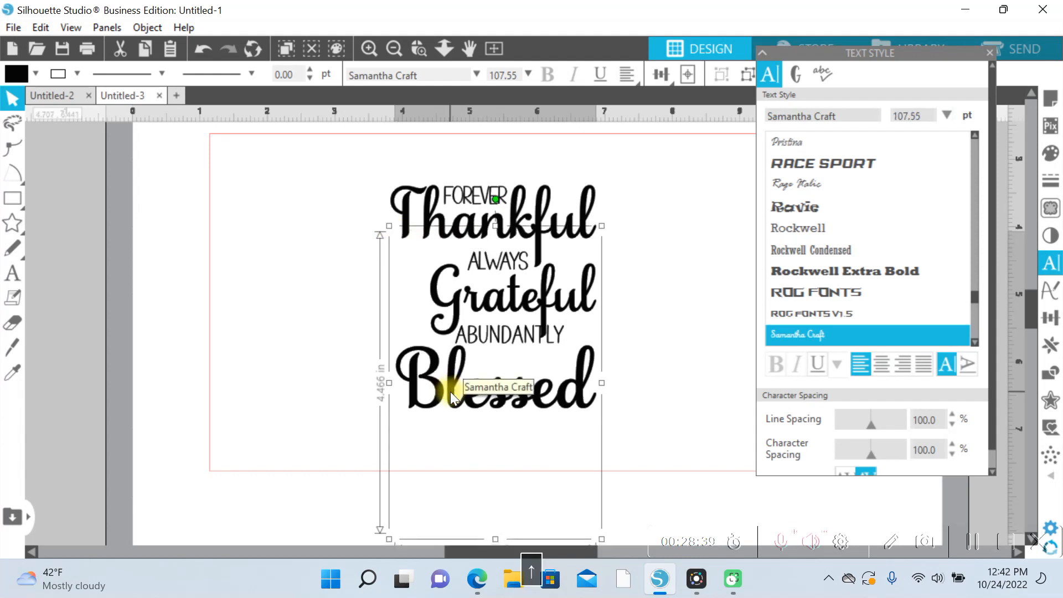
{"action": "key", "text": "Up"}
{"action": "key", "text": "Up"}
Step: Place ABUNDANTLY between the tall letters of Blessed and tighten its character spacing to 85%
{"action": "left_click", "coordinate": [510, 342]}
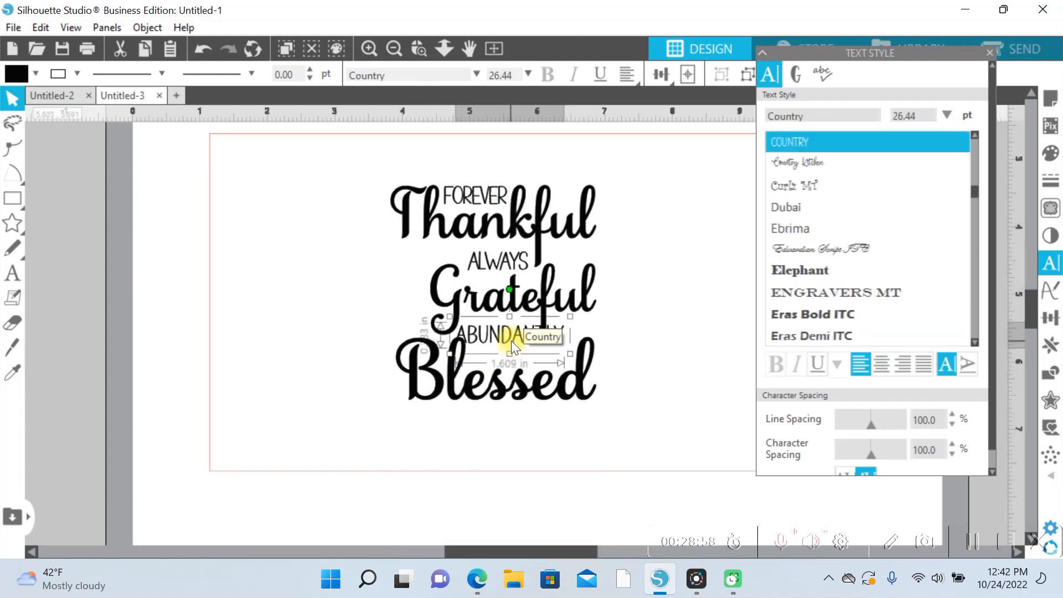
{"action": "left_click_drag", "start_coordinate": [510, 342], "coordinate": [521, 365]}
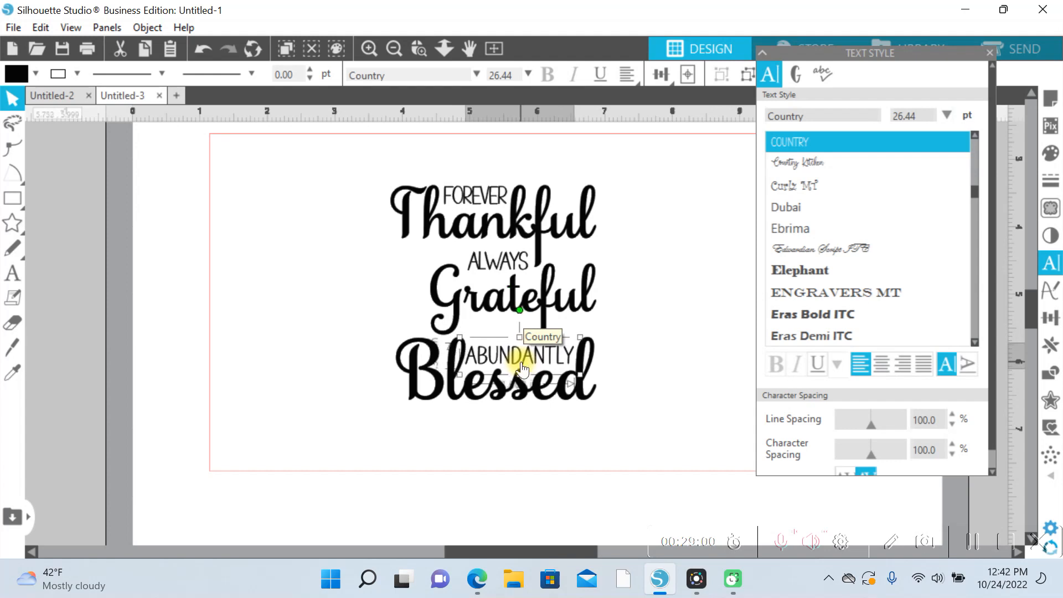
{"action": "left_click", "coordinate": [952, 456]}
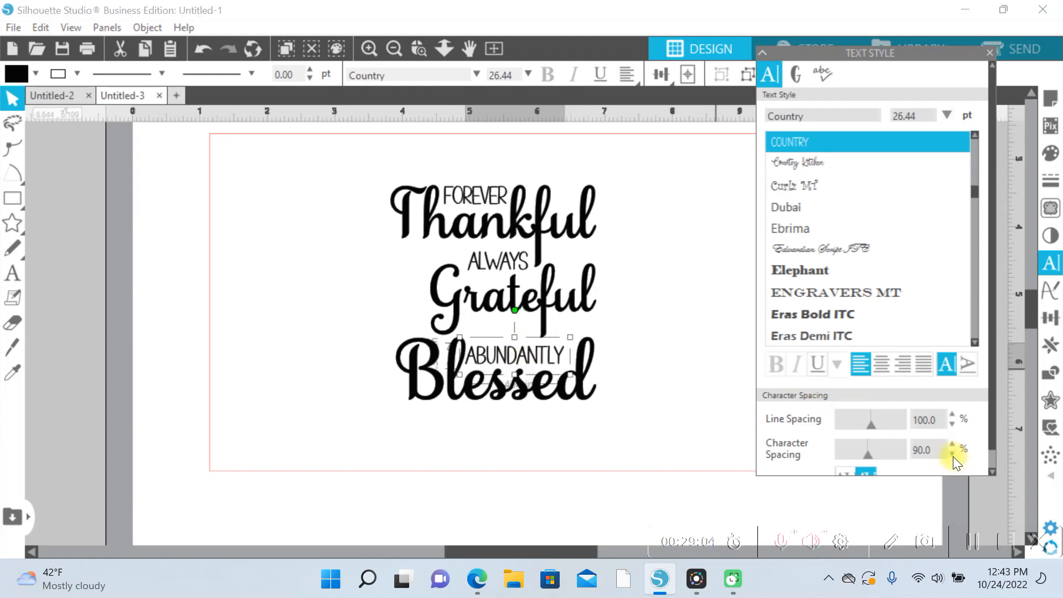
{"action": "left_click", "coordinate": [952, 456]}
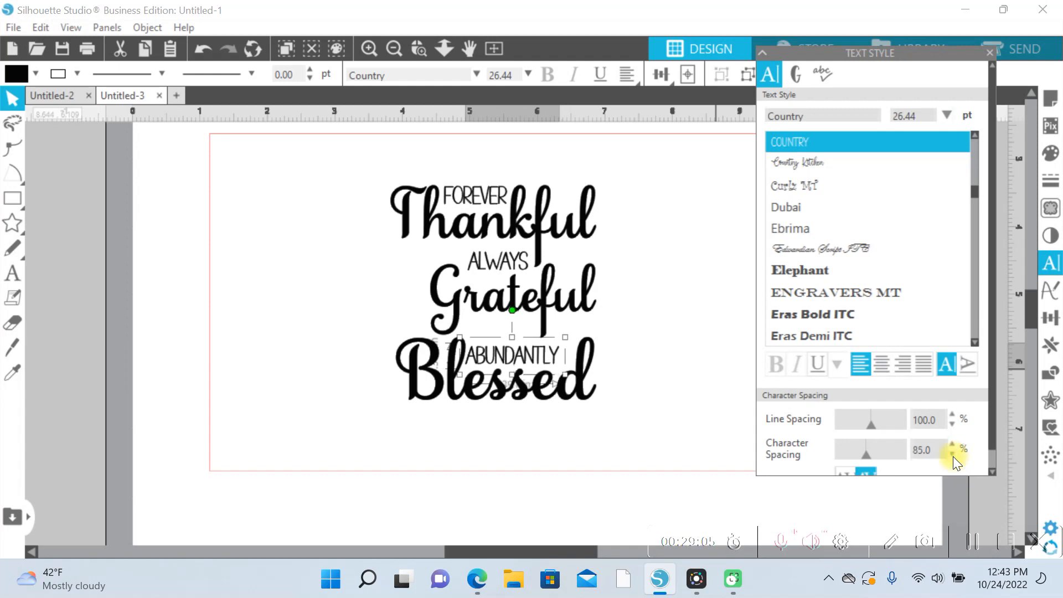
{"action": "left_click", "coordinate": [523, 354]}
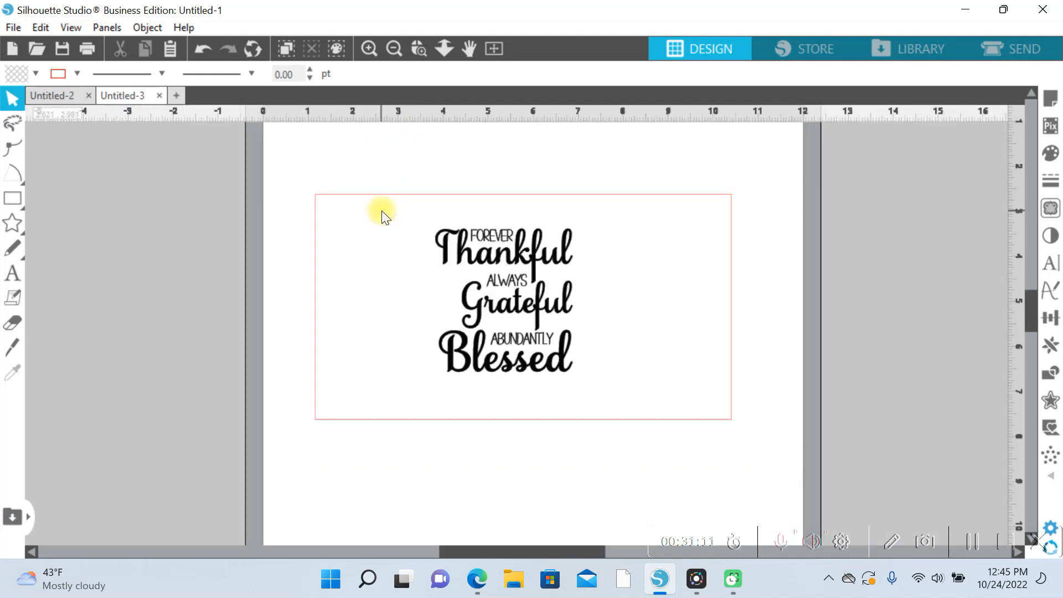
Step: Select the whole text design and place a duplicate of it off the page beside the artwork
{"action": "left_click_drag", "start_coordinate": [380, 210], "coordinate": [593, 379]}
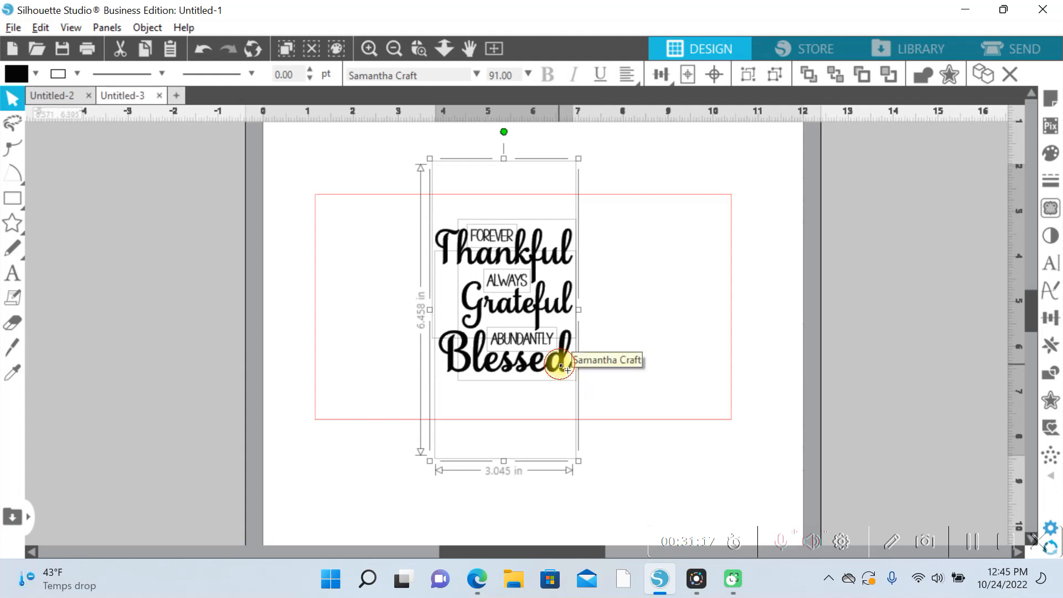
{"action": "left_click_drag", "start_coordinate": [559, 363], "coordinate": [81, 292]}
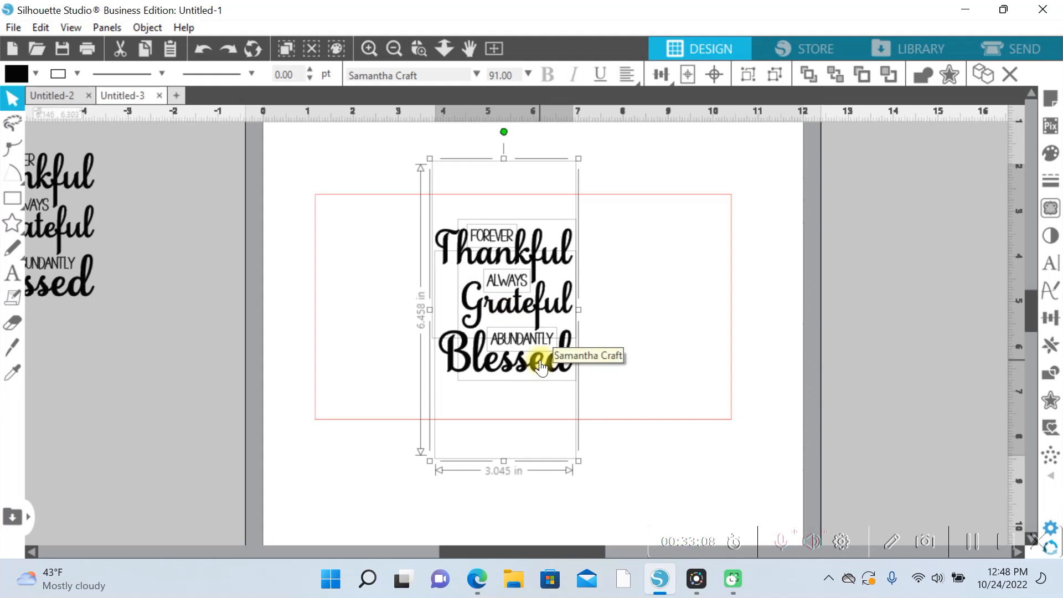
Step: Weld the selected text design and group all of its resulting letter shapes
{"action": "left_click", "coordinate": [923, 75]}
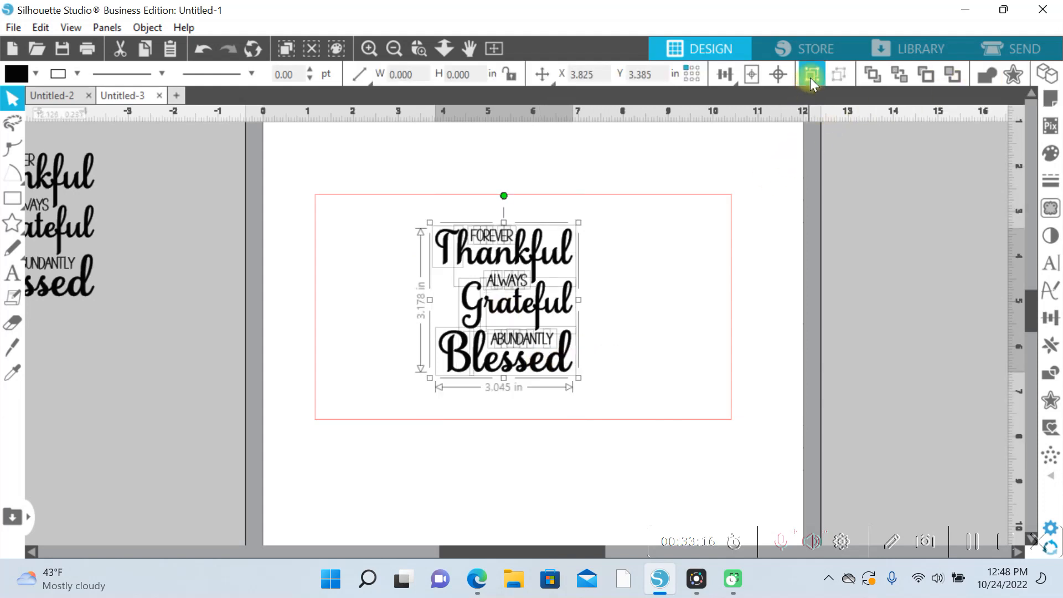
{"action": "left_click", "coordinate": [809, 77]}
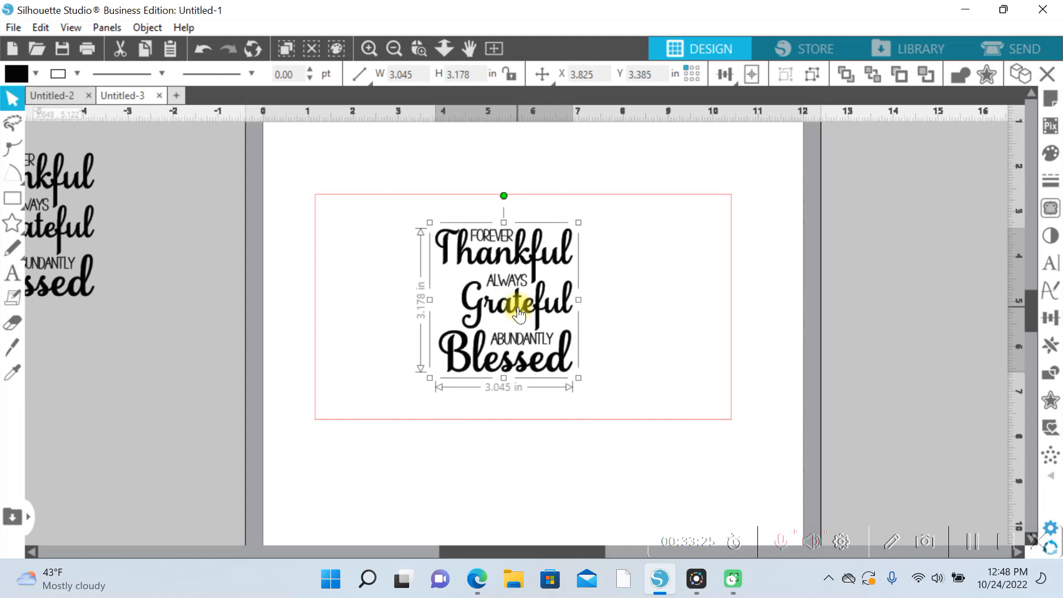
Step: Make the grouped text design on the page into a compound path
{"action": "right_click", "coordinate": [538, 316]}
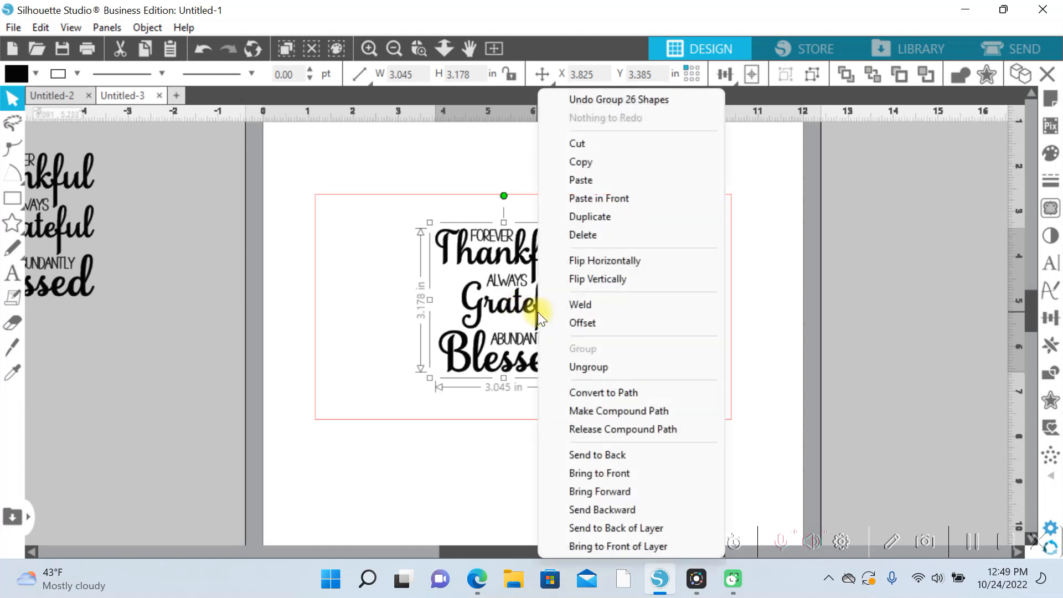
{"action": "left_click", "coordinate": [616, 411]}
{"action": "left_click", "coordinate": [333, 150]}
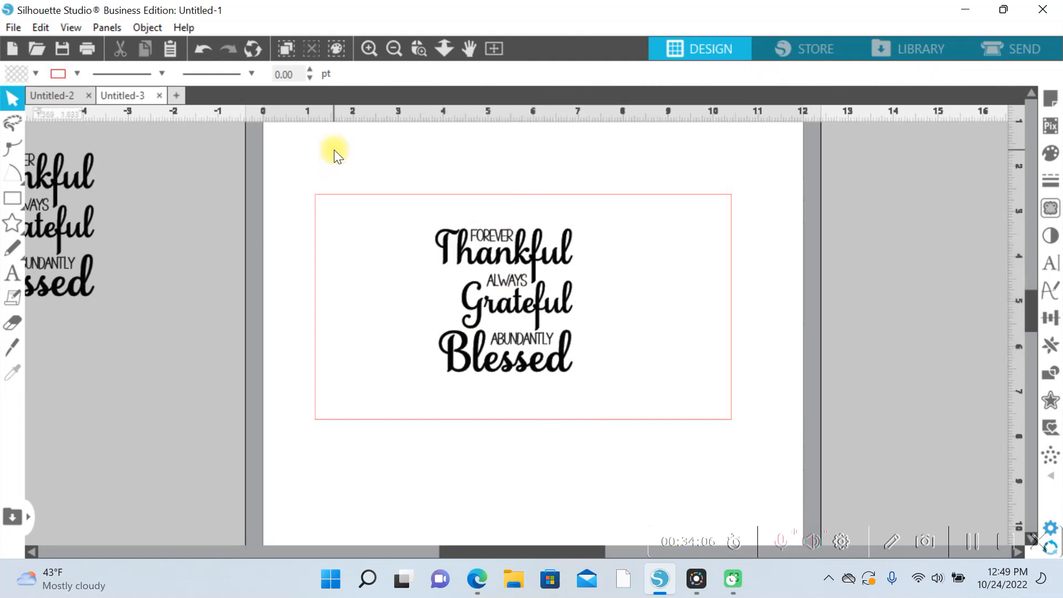
Step: Center the text design within the 9.25 by 5 in rectangle
{"action": "left_click_drag", "start_coordinate": [334, 149], "coordinate": [530, 294]}
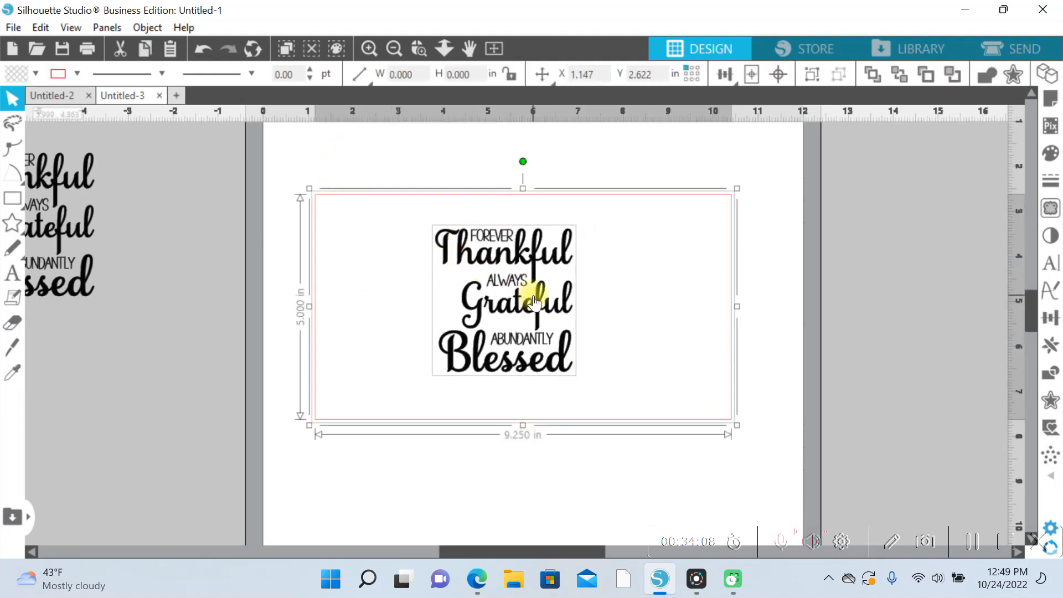
{"action": "left_click", "coordinate": [778, 77]}
{"action": "left_click", "coordinate": [518, 438]}
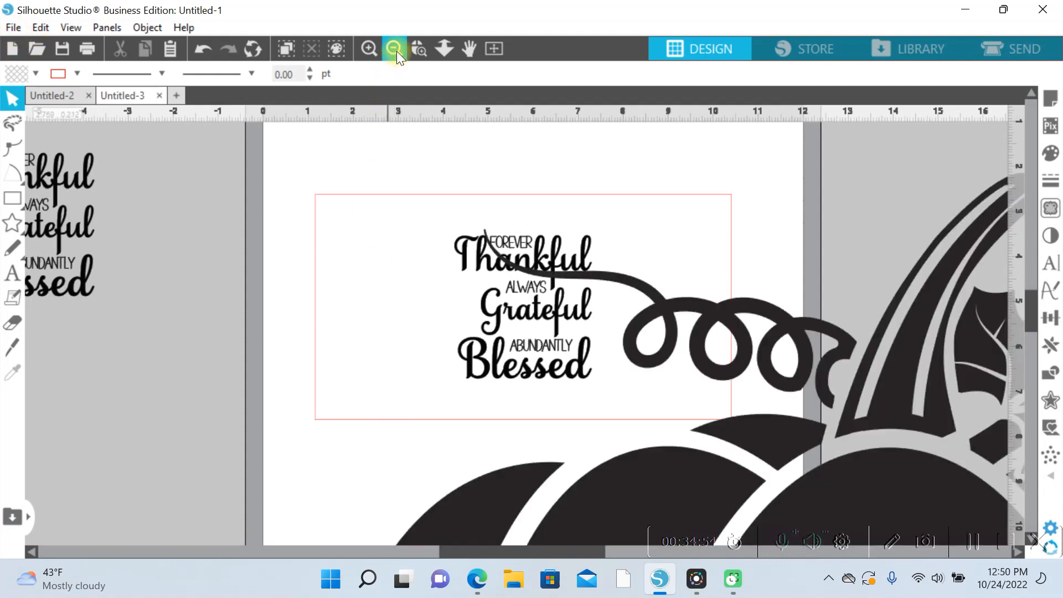
Step: Delete the curly vine from the pumpkin artwork
{"action": "left_click", "coordinate": [394, 49]}
{"action": "left_click", "coordinate": [394, 49]}
{"action": "left_click", "coordinate": [612, 472]}
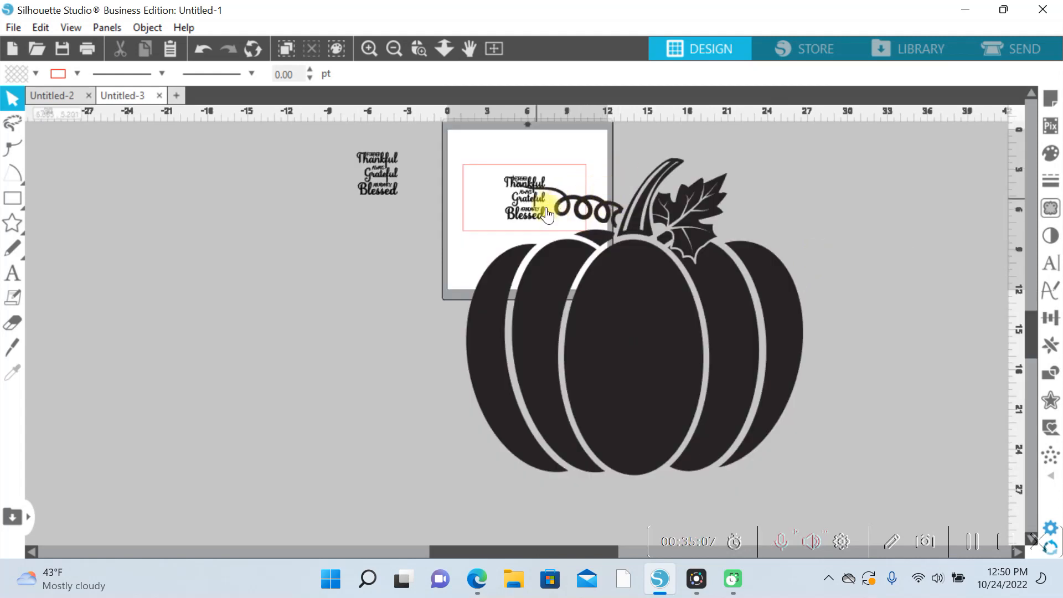
{"action": "left_click", "coordinate": [604, 214]}
{"action": "key", "text": "Delete"}
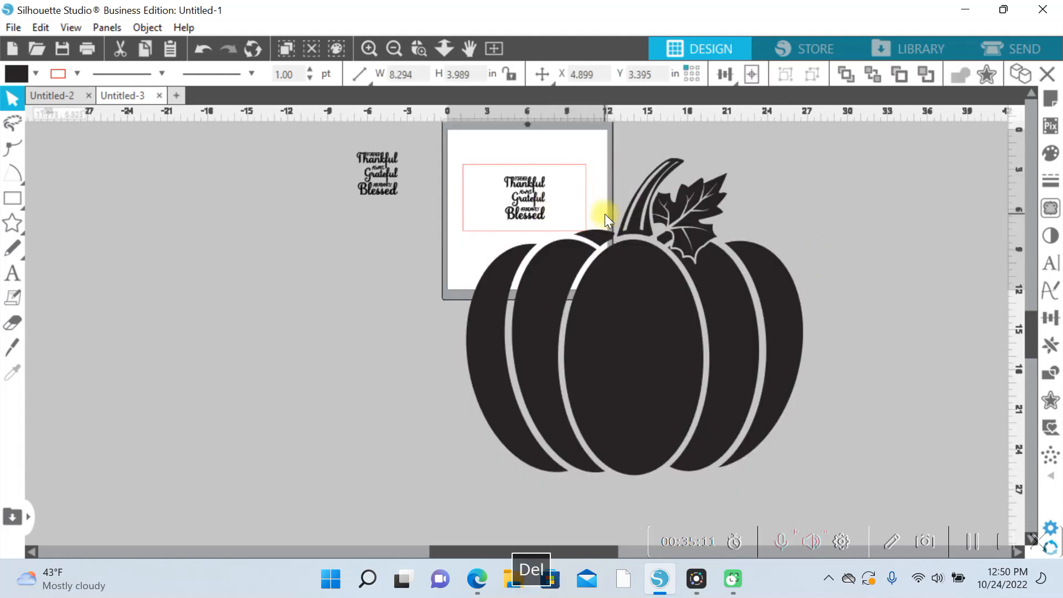
Step: Group the pumpkin's stem and leaf pieces and fill them with dark green
{"action": "left_click", "coordinate": [701, 241]}
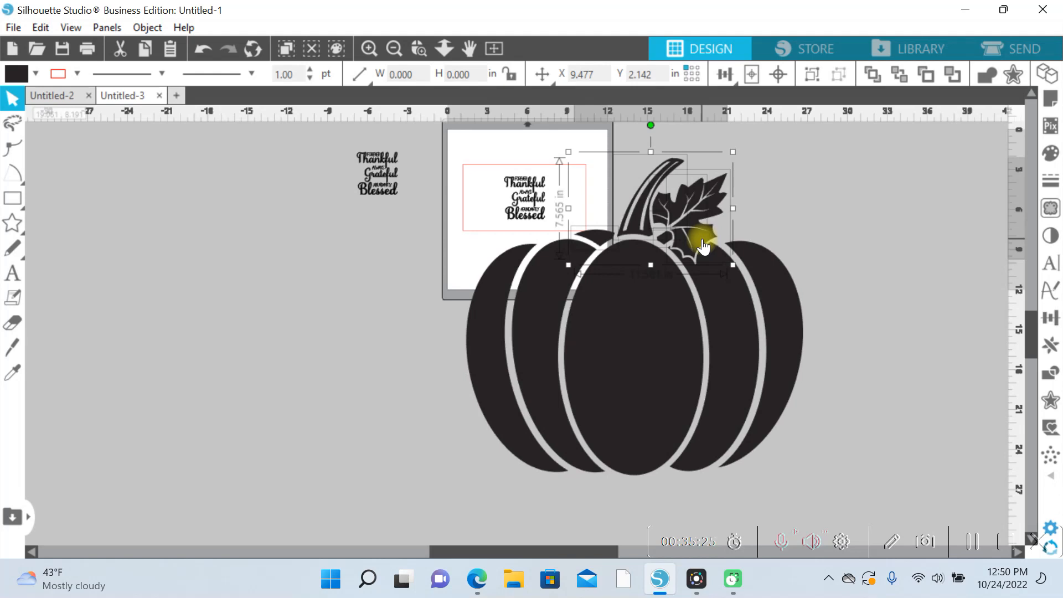
{"action": "left_click", "coordinate": [597, 242], "text": "shift"}
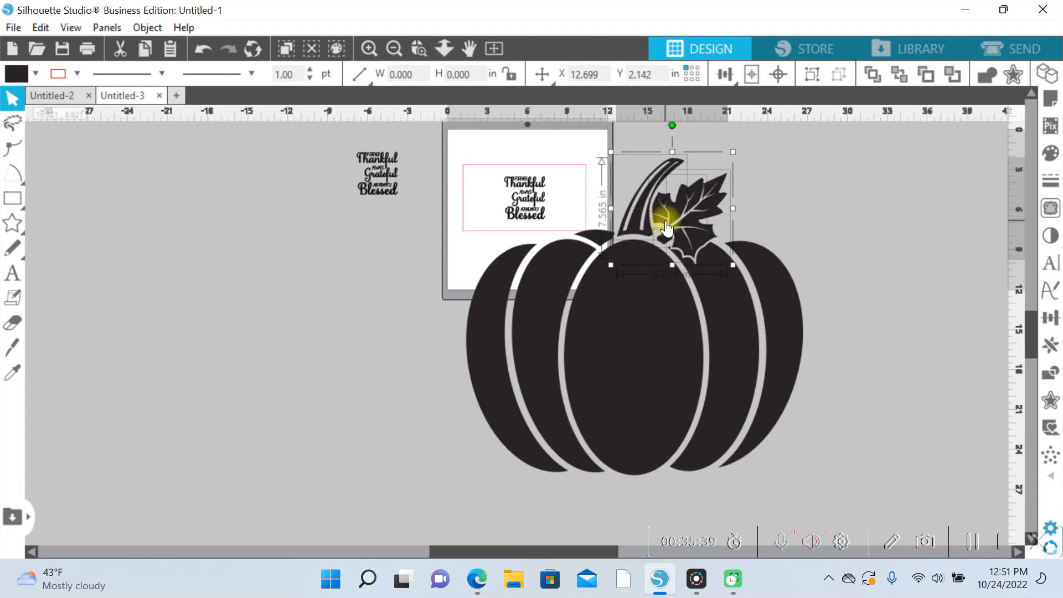
{"action": "left_click", "coordinate": [810, 74]}
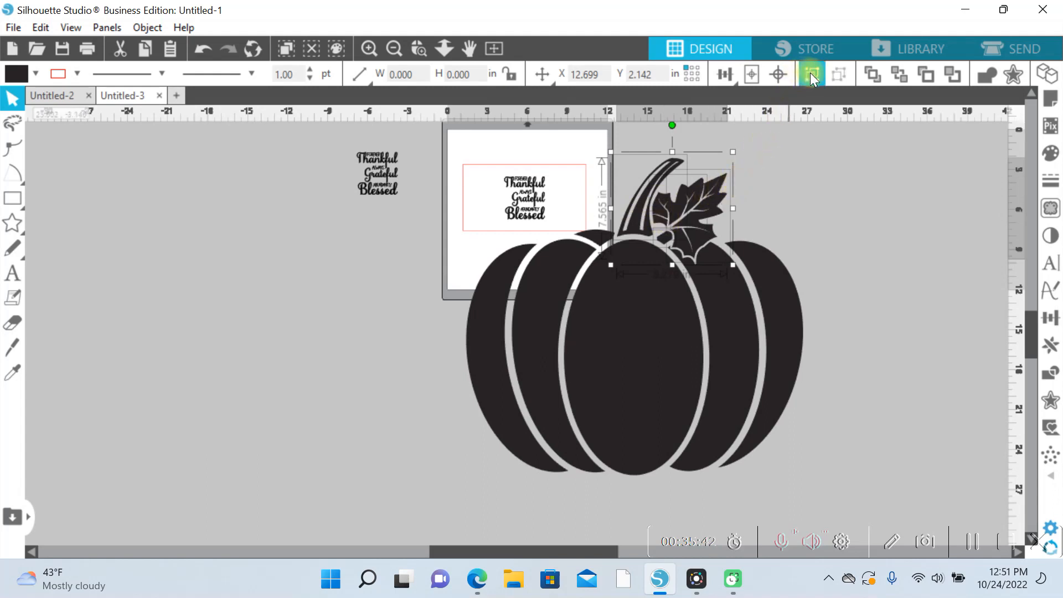
{"action": "left_click", "coordinate": [35, 73]}
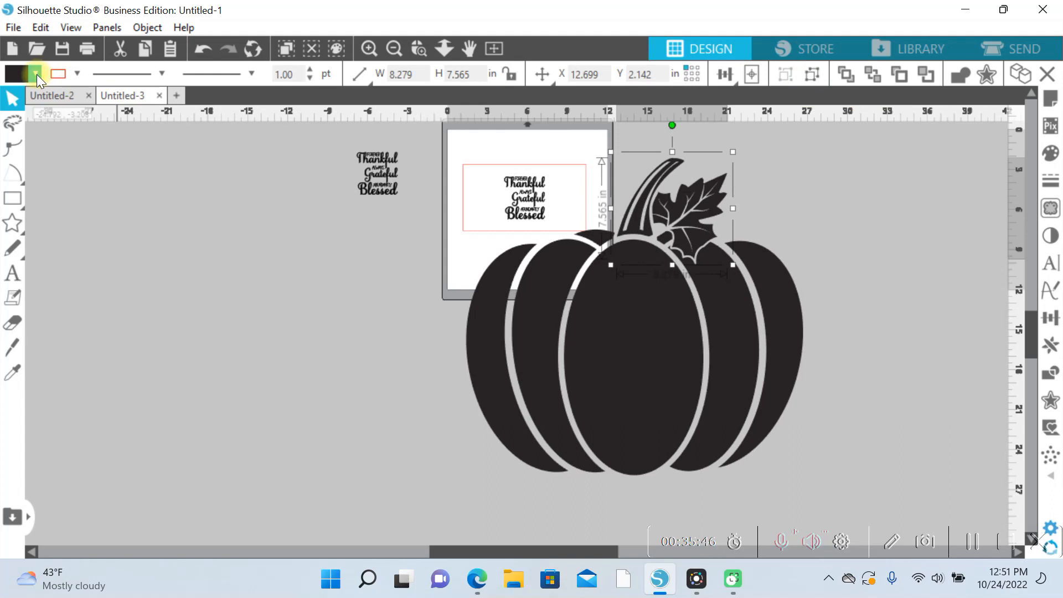
{"action": "left_click", "coordinate": [19, 113]}
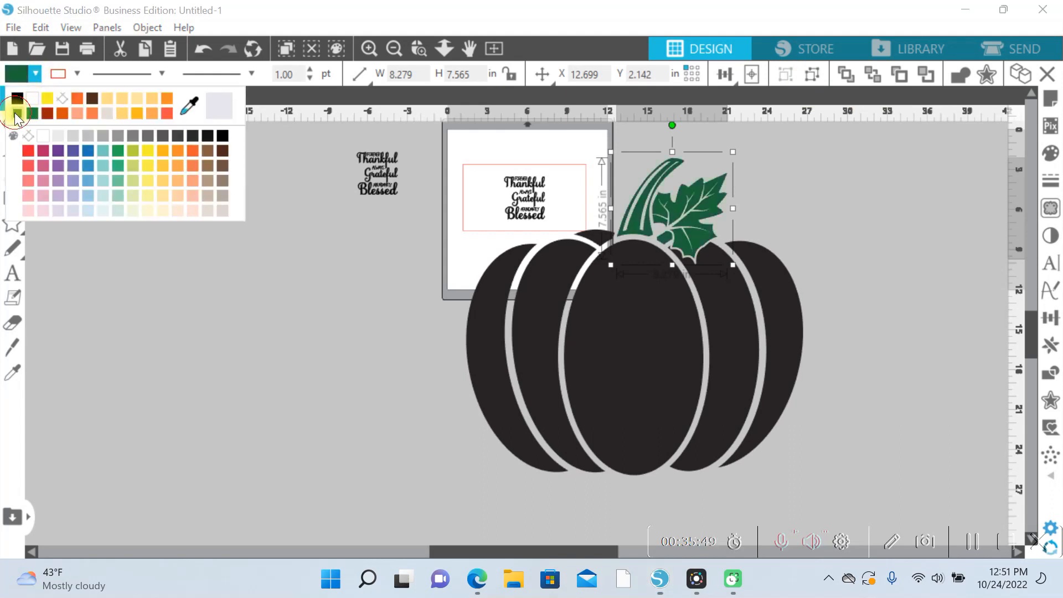
Step: Fill all the black pumpkin body sections with orange, leaving the stem and leaf out of the selection
{"action": "left_click_drag", "start_coordinate": [814, 483], "coordinate": [471, 254]}
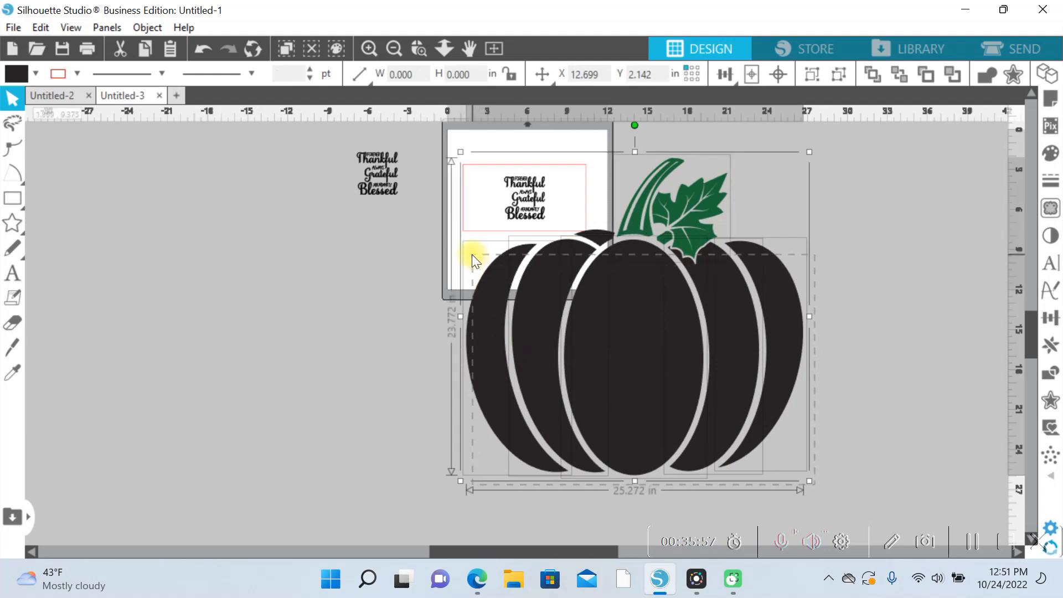
{"action": "left_click", "coordinate": [699, 193], "text": "shift"}
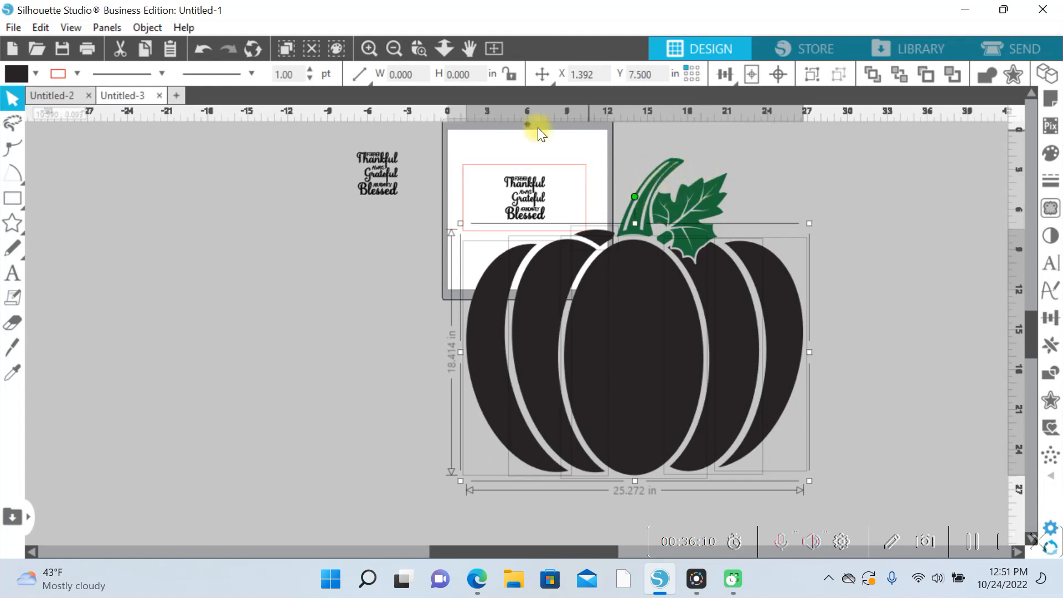
{"action": "left_click", "coordinate": [35, 75]}
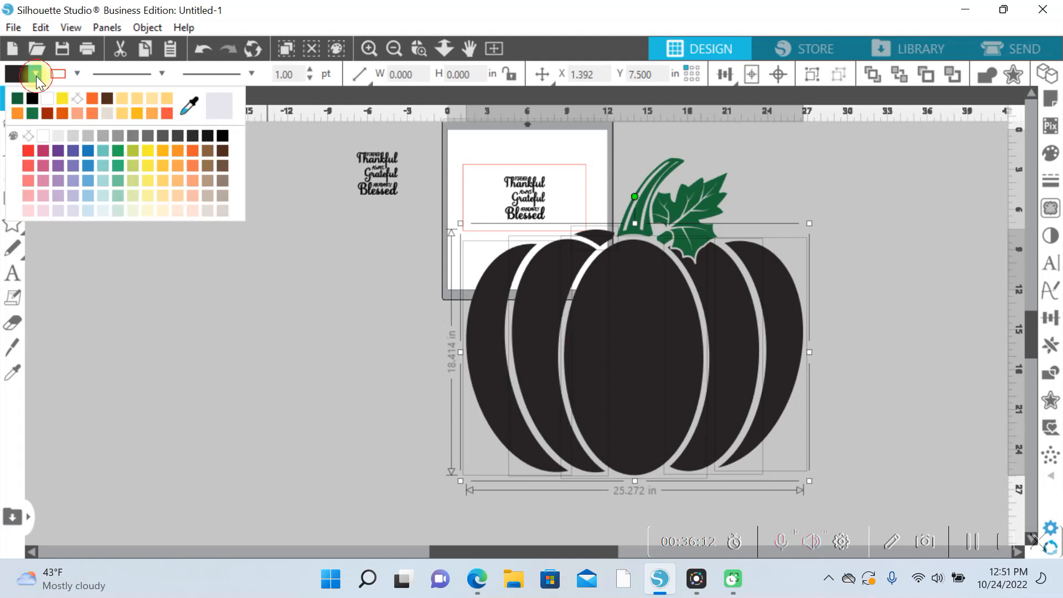
{"action": "left_click", "coordinate": [17, 110]}
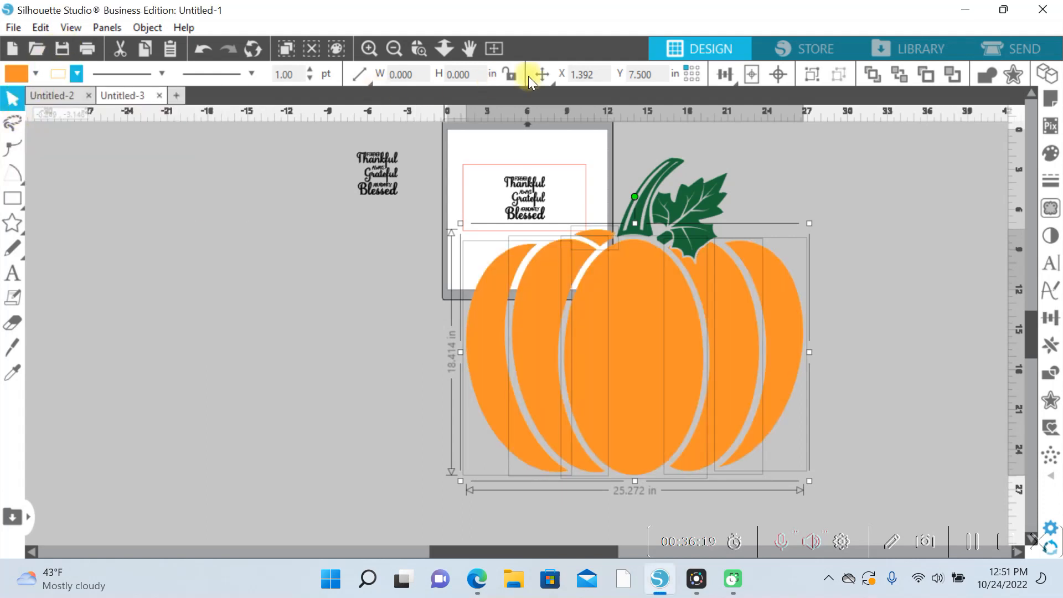
Step: Group the orange pumpkin sections, and group them with the green stem and leaf as one pumpkin
{"action": "left_click", "coordinate": [815, 73]}
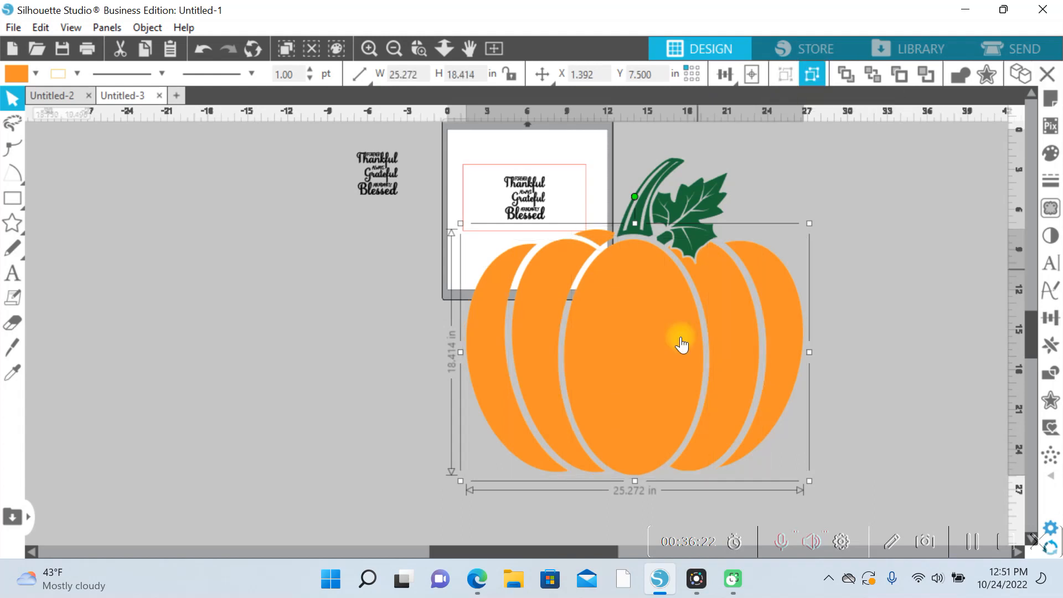
{"action": "left_click", "coordinate": [662, 202], "text": "shift"}
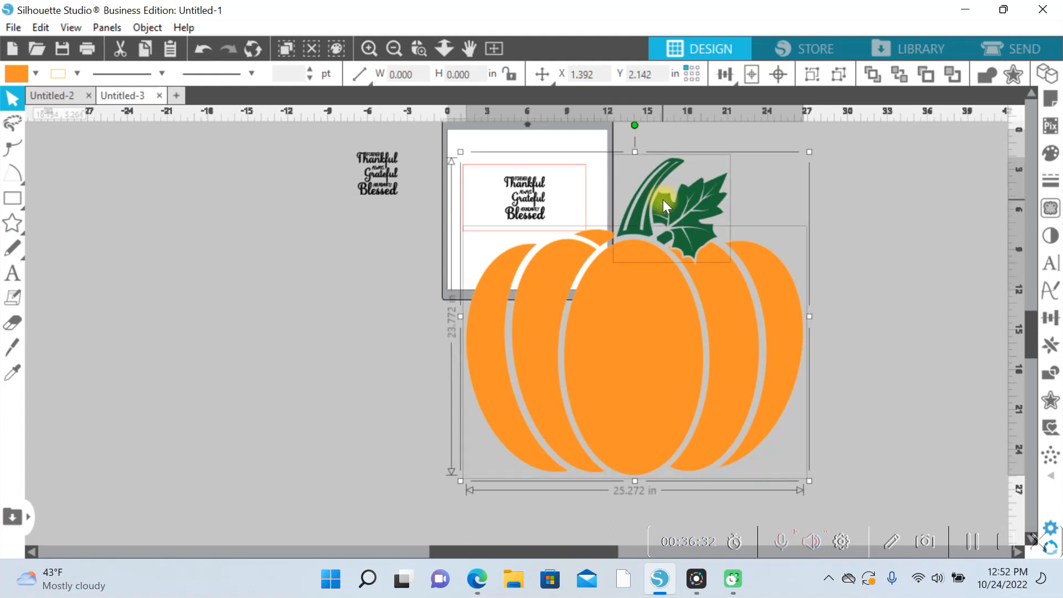
{"action": "left_click", "coordinate": [812, 74]}
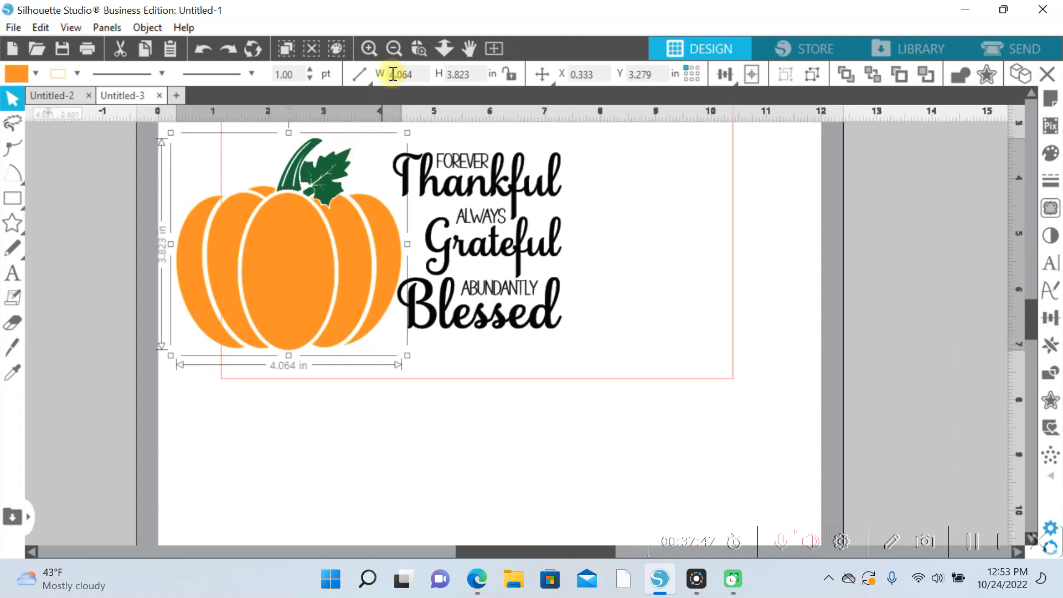
Step: Lock the pumpkin's aspect ratio and set its width to 1.000 in
{"action": "left_click", "coordinate": [512, 74]}
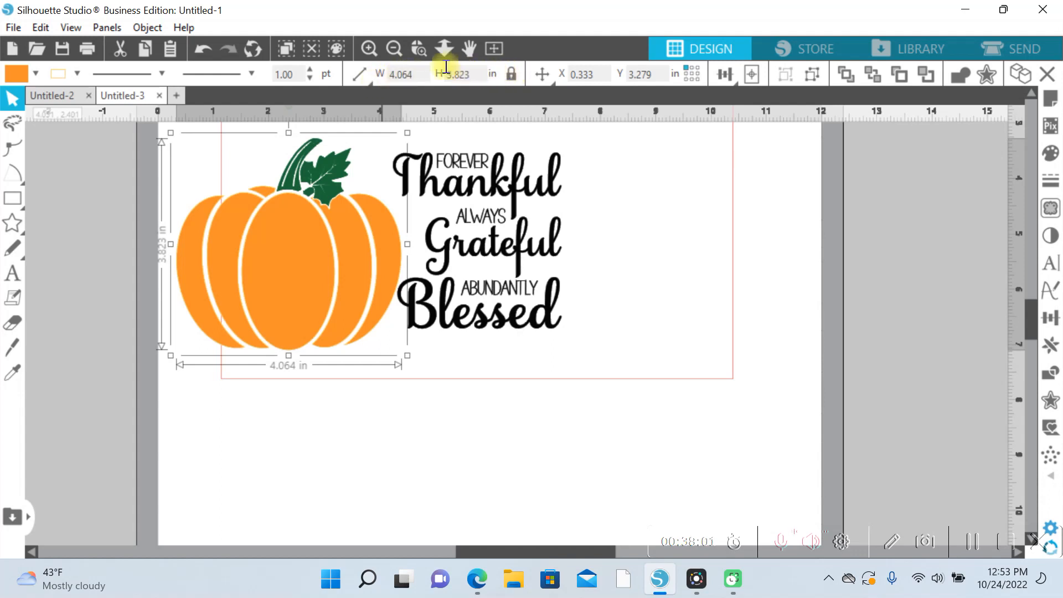
{"action": "left_click", "coordinate": [415, 75]}
{"action": "key", "text": "BackSpace"}
{"action": "key", "text": "BackSpace"}
{"action": "key", "text": "BackSpace"}
{"action": "type", "text": "1.000"}
{"action": "key", "text": "Tab"}
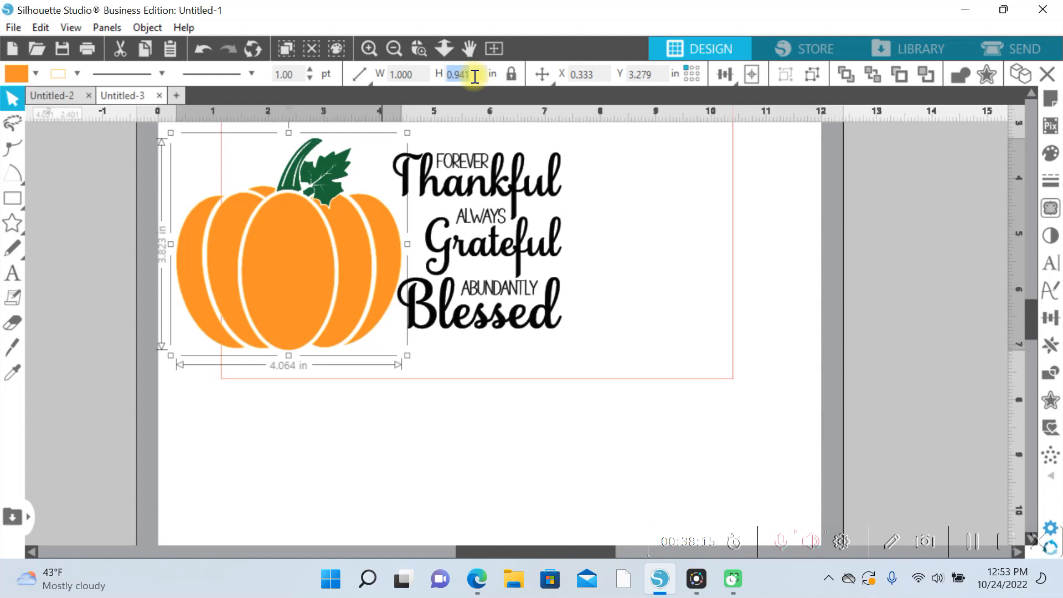
{"action": "key", "text": "Return"}
Step: Place the small pumpkin just before the word Grateful and tilt it slightly counterclockwise
{"action": "left_click_drag", "start_coordinate": [293, 244], "coordinate": [400, 242]}
{"action": "left_click_drag", "start_coordinate": [392, 172], "coordinate": [370, 175]}
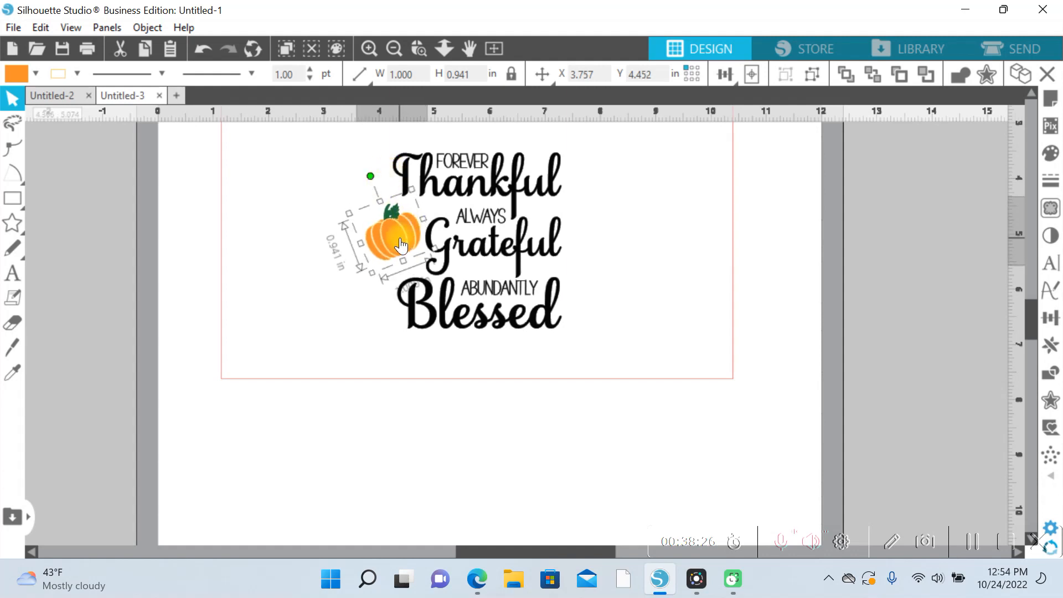
Step: Place a copy of the small pumpkin to its left and set the copy's width to 1.500 in
{"action": "left_click_drag", "start_coordinate": [400, 237], "coordinate": [292, 228]}
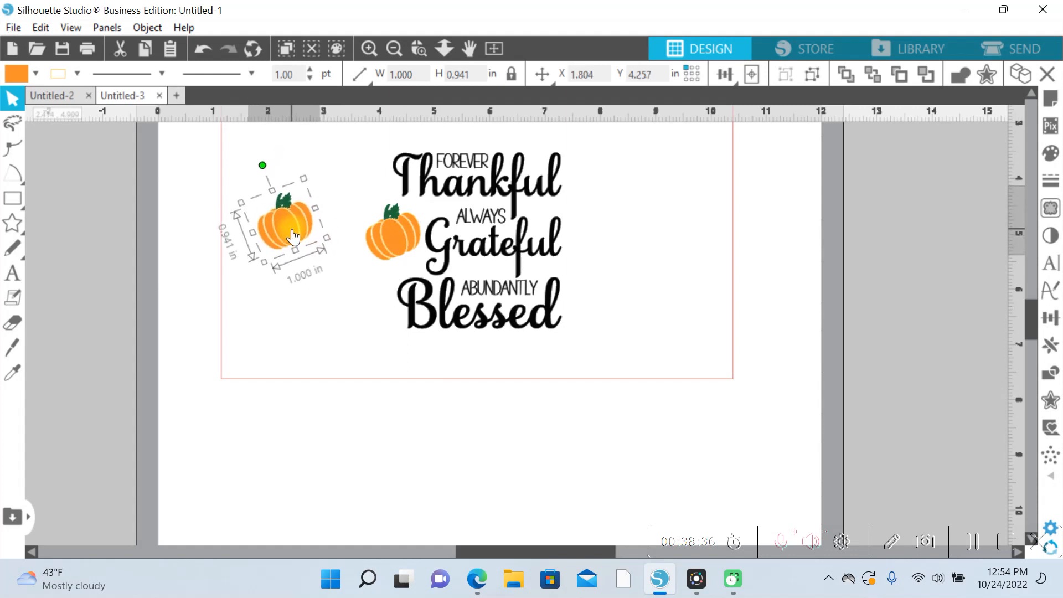
{"action": "left_click", "coordinate": [413, 75]}
{"action": "key", "text": "BackSpace"}
{"action": "key", "text": "BackSpace"}
{"action": "key", "text": "Tab"}
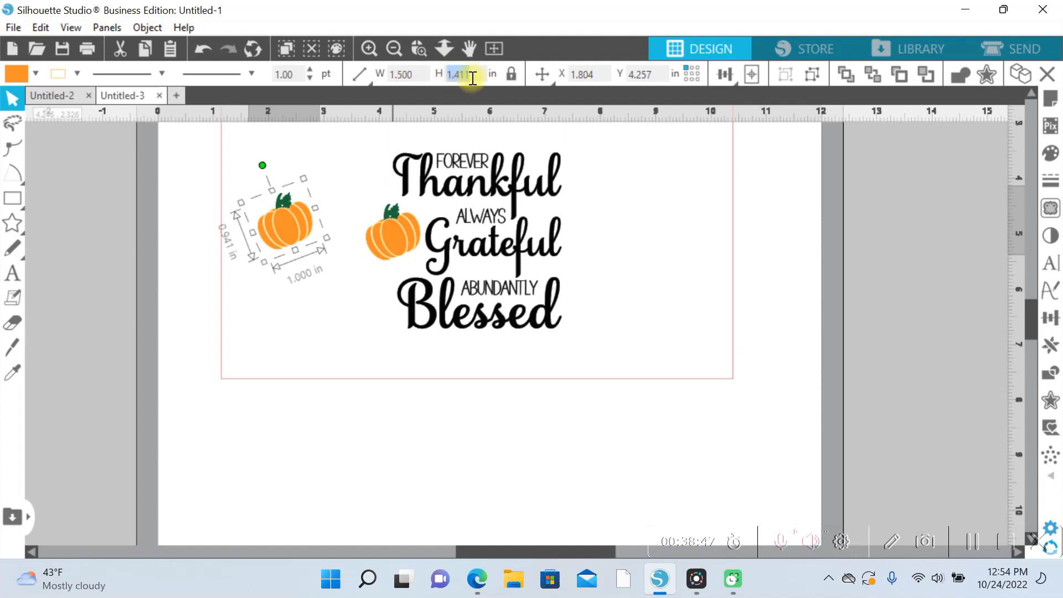
{"action": "key", "text": "Return"}
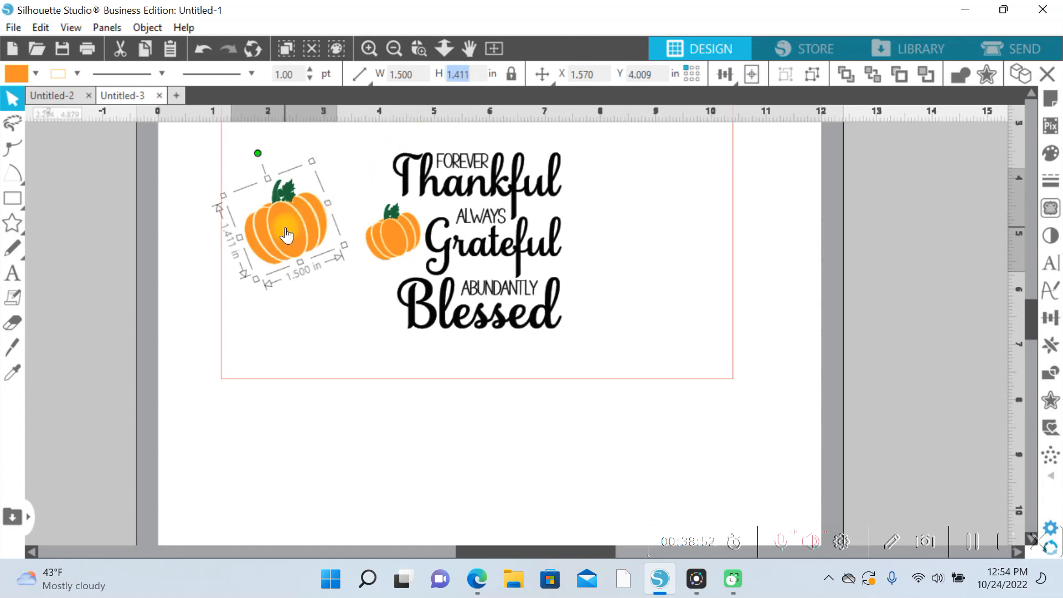
Step: Place a copy of the 1.500 in pumpkin below it and set the copy's width to 2.000 in
{"action": "left_click_drag", "start_coordinate": [284, 226], "coordinate": [296, 334]}
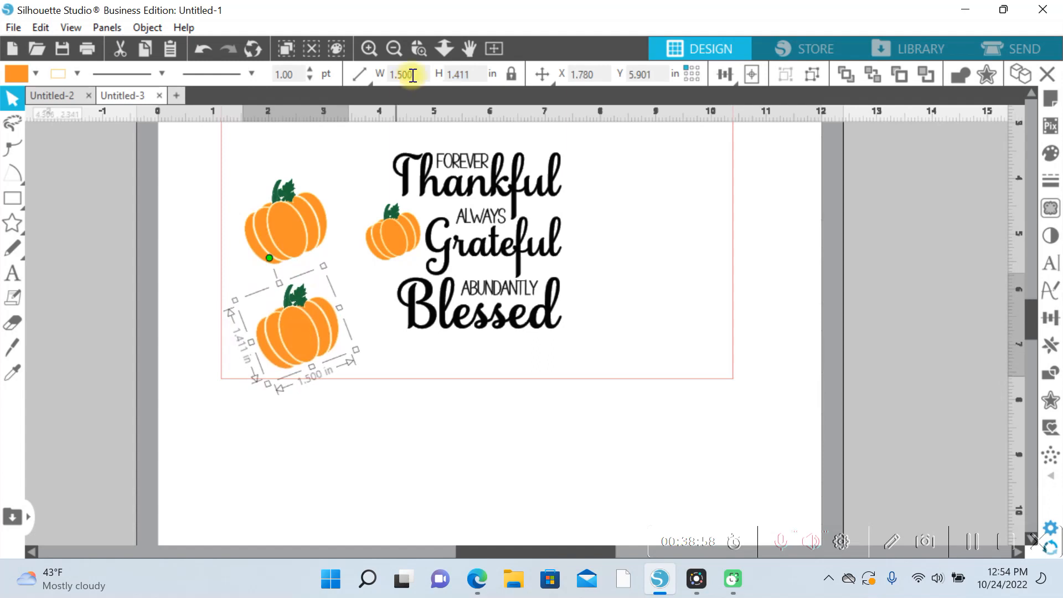
{"action": "key", "text": "BackSpace"}
{"action": "key", "text": "BackSpace"}
{"action": "type", "text": "2."}
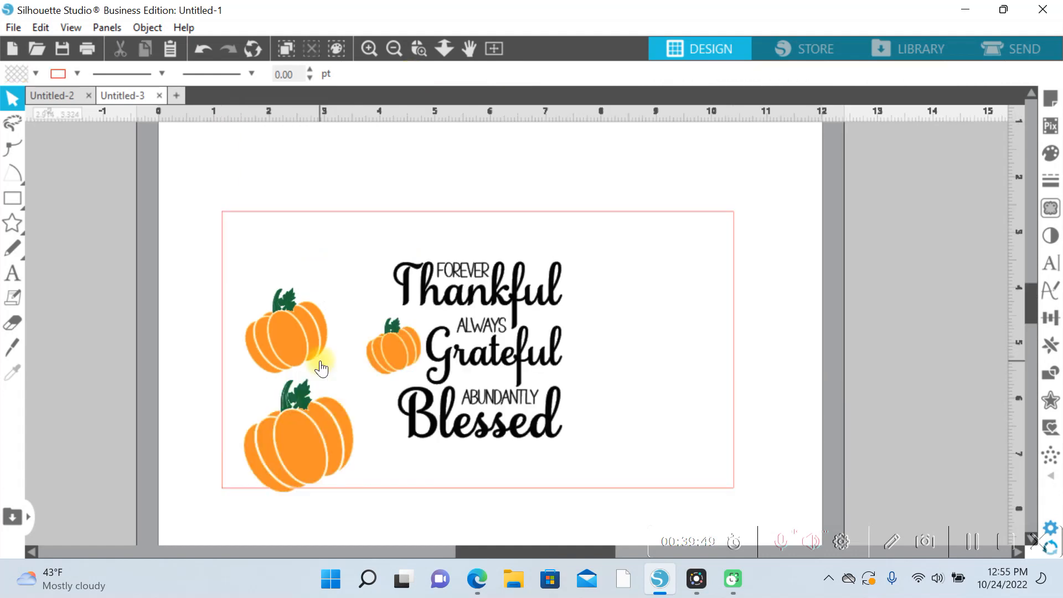
Step: Move the 2.000 in pumpkin to the rectangle's upper-left corner and the 1.500 in pumpkin beneath it
{"action": "left_click_drag", "start_coordinate": [306, 443], "coordinate": [261, 284]}
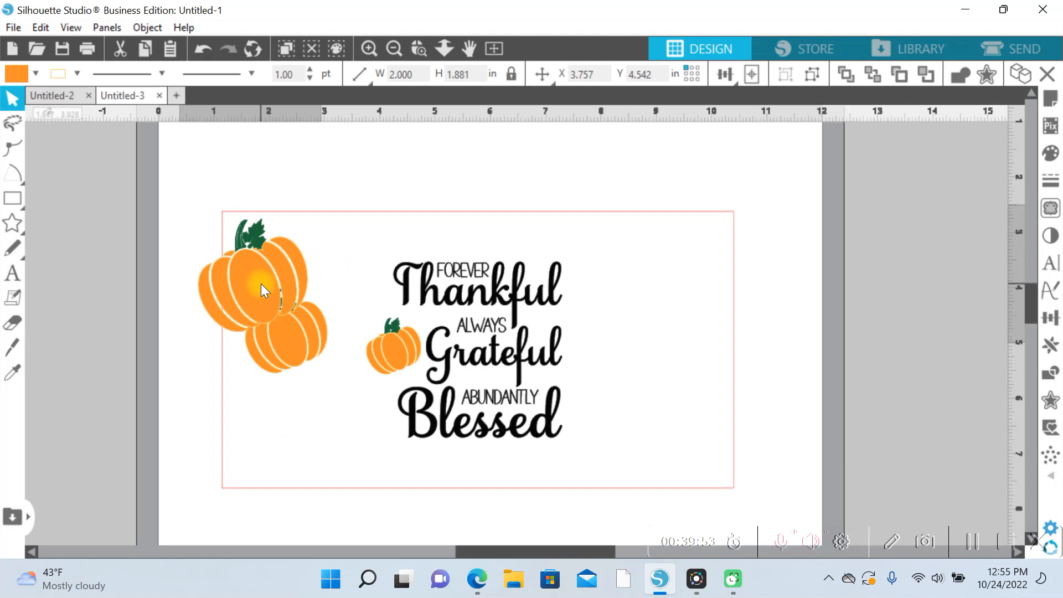
{"action": "left_click_drag", "start_coordinate": [294, 353], "coordinate": [269, 428]}
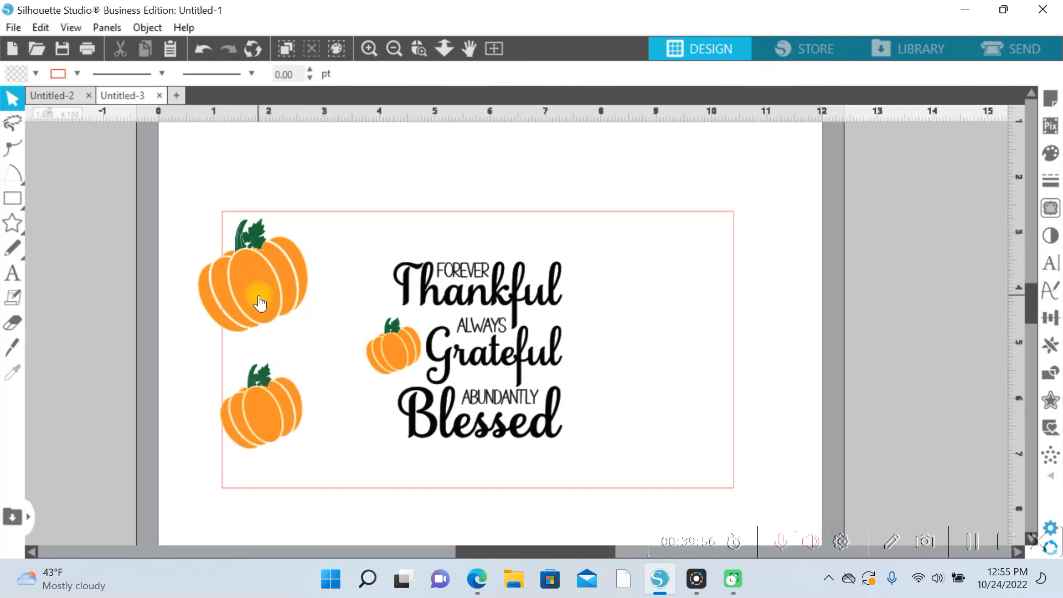
{"action": "left_click_drag", "start_coordinate": [258, 295], "coordinate": [256, 304]}
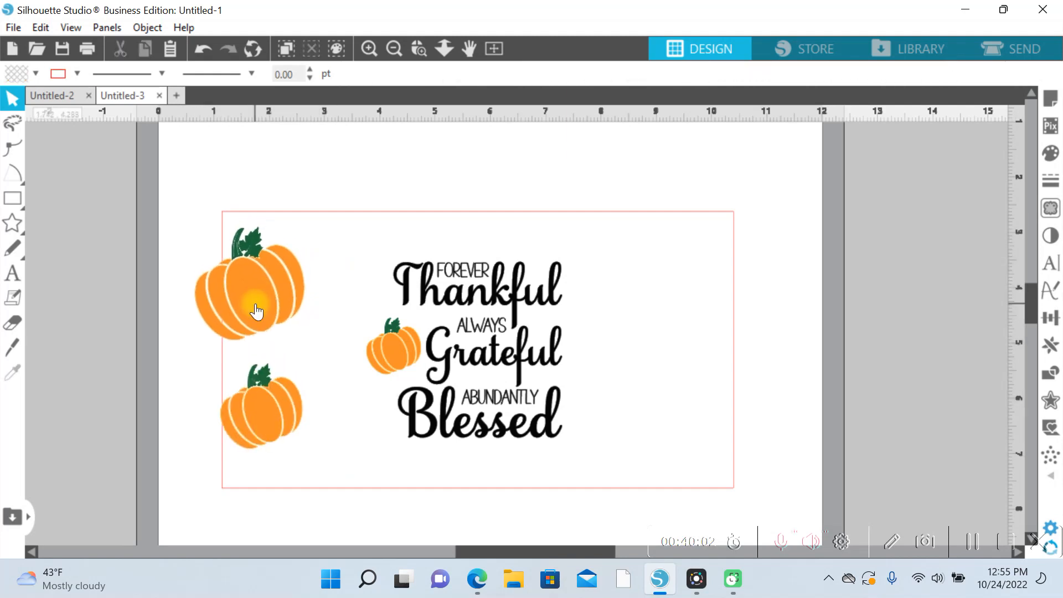
Step: Flip the largest pumpkin horizontally and move it farther left across the rectangle's left edge
{"action": "right_click", "coordinate": [255, 304]}
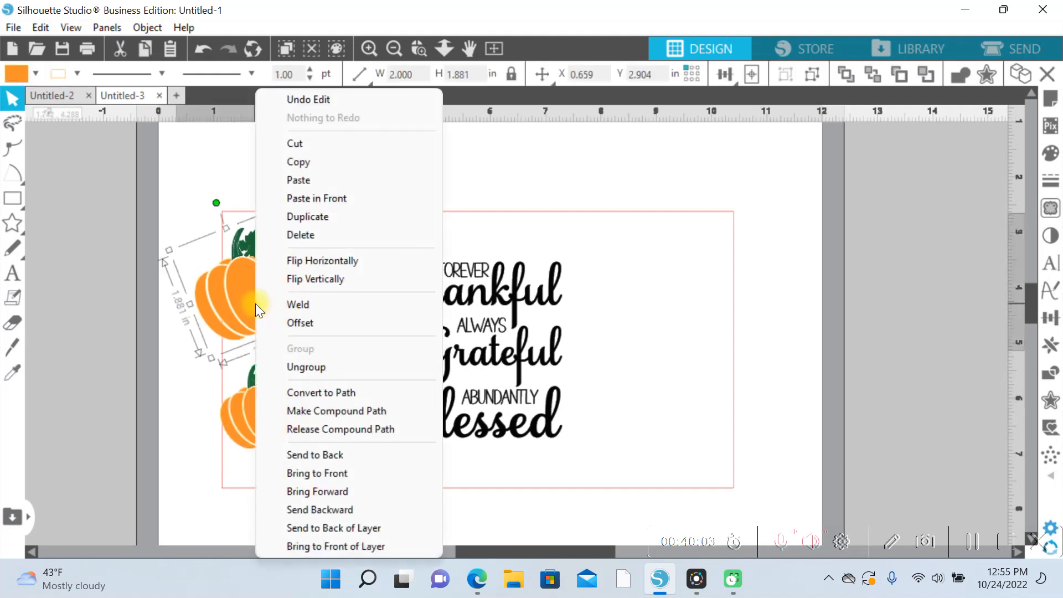
{"action": "left_click", "coordinate": [308, 261]}
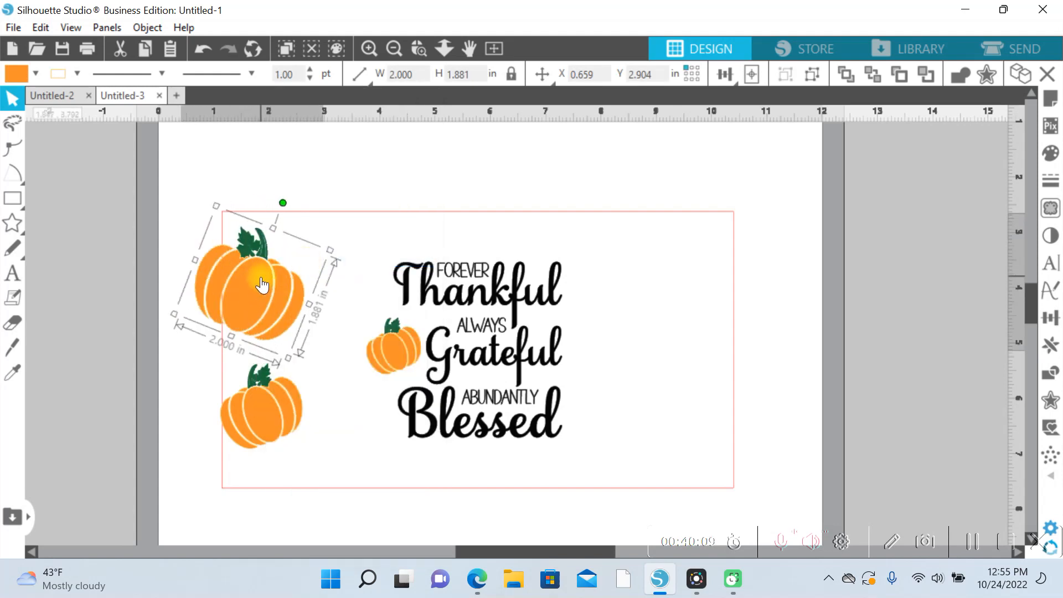
{"action": "left_click_drag", "start_coordinate": [274, 271], "coordinate": [224, 260]}
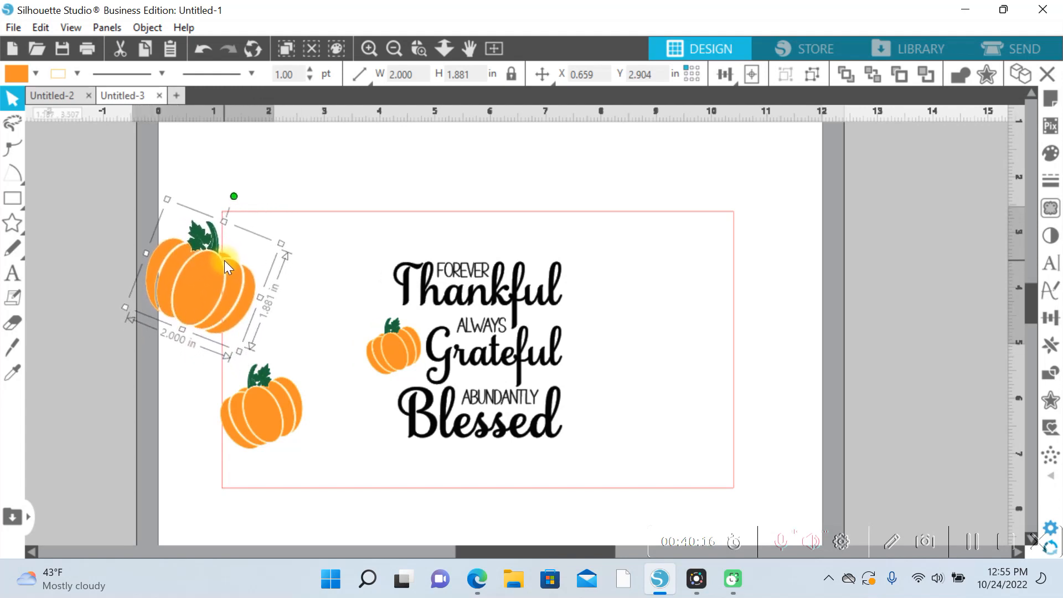
Step: Flip the 1.500 in pumpkin horizontally, tilt it clockwise and place it across the rectangle's left edge
{"action": "left_click", "coordinate": [273, 418]}
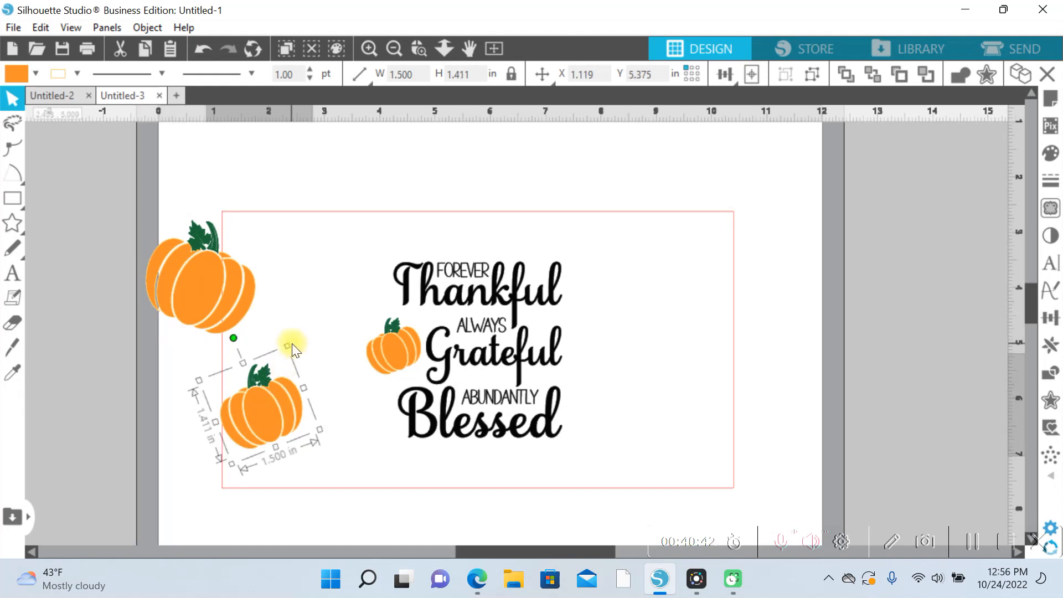
{"action": "left_click_drag", "start_coordinate": [233, 337], "coordinate": [301, 339]}
{"action": "left_click_drag", "start_coordinate": [257, 414], "coordinate": [220, 429]}
{"action": "right_click", "coordinate": [240, 407]}
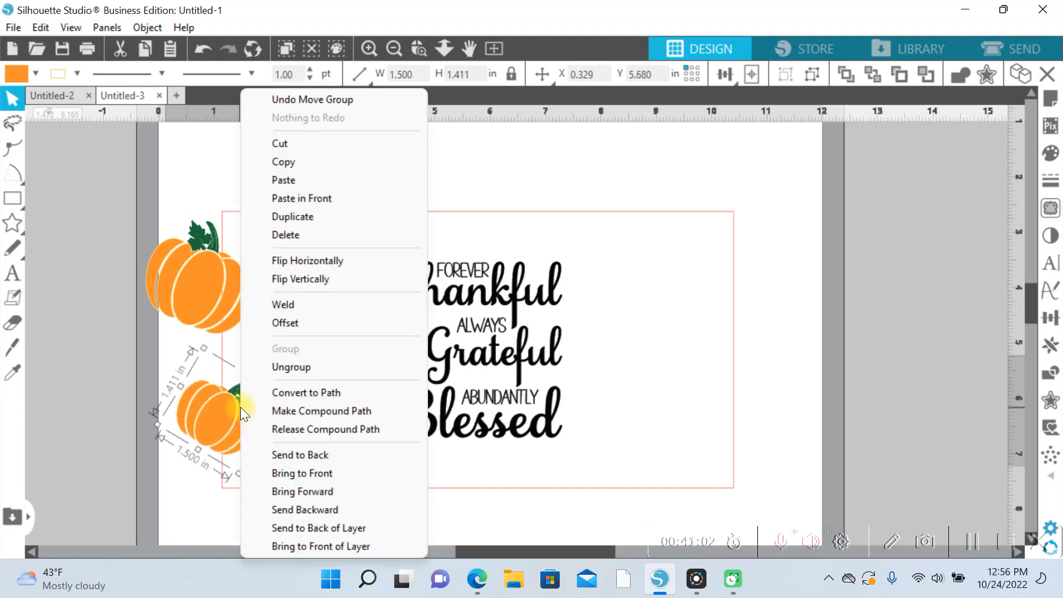
{"action": "left_click", "coordinate": [304, 260]}
{"action": "left_click_drag", "start_coordinate": [178, 349], "coordinate": [250, 343]}
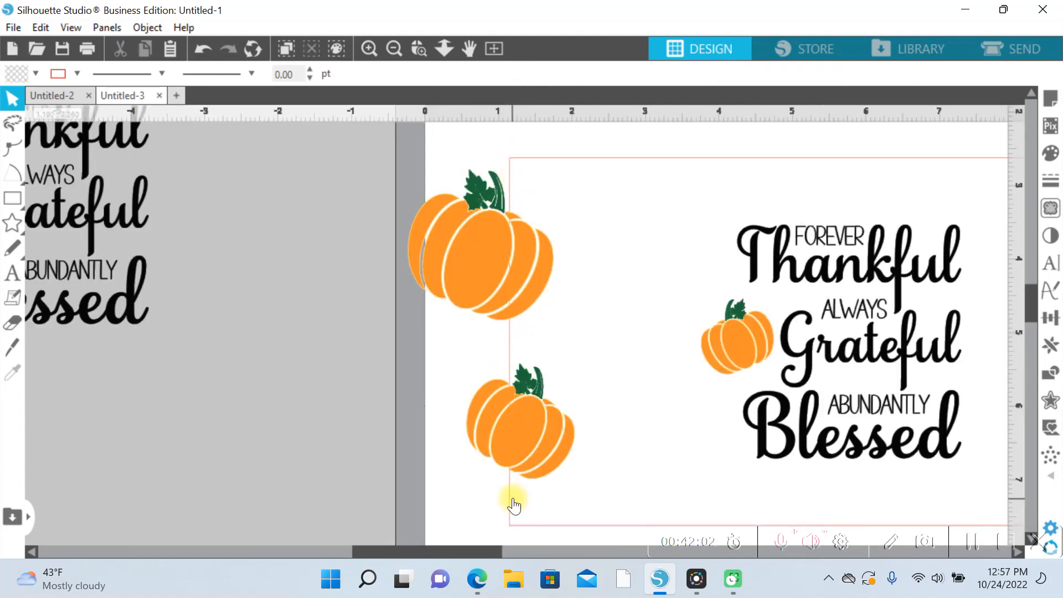
Step: Draw a vertical straight line about 7.1 in long beside the page, to the left of the pumpkins
{"action": "mouse_move", "coordinate": [17, 178]}
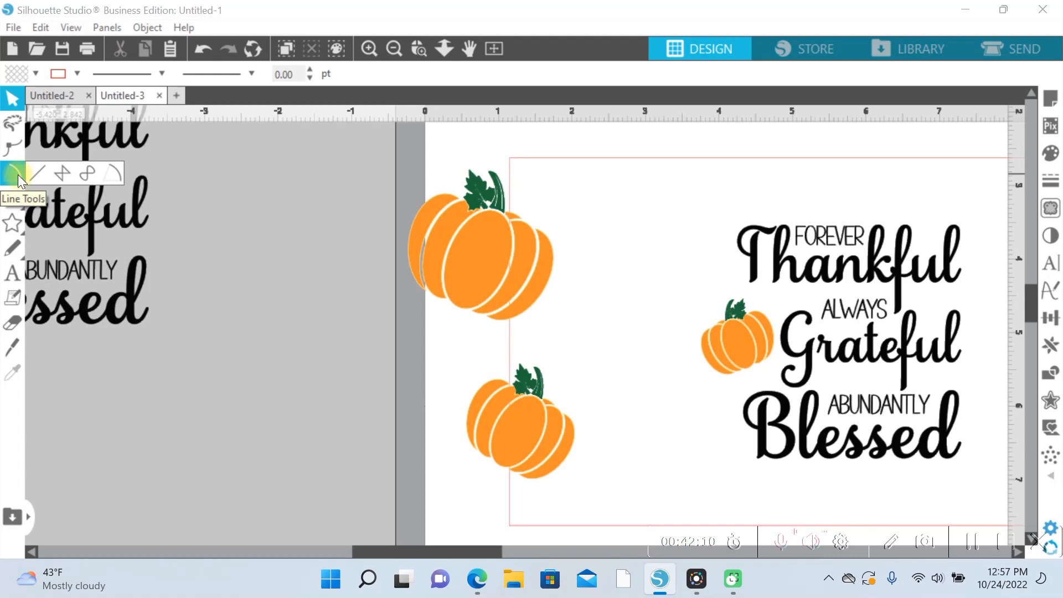
{"action": "left_click", "coordinate": [35, 175]}
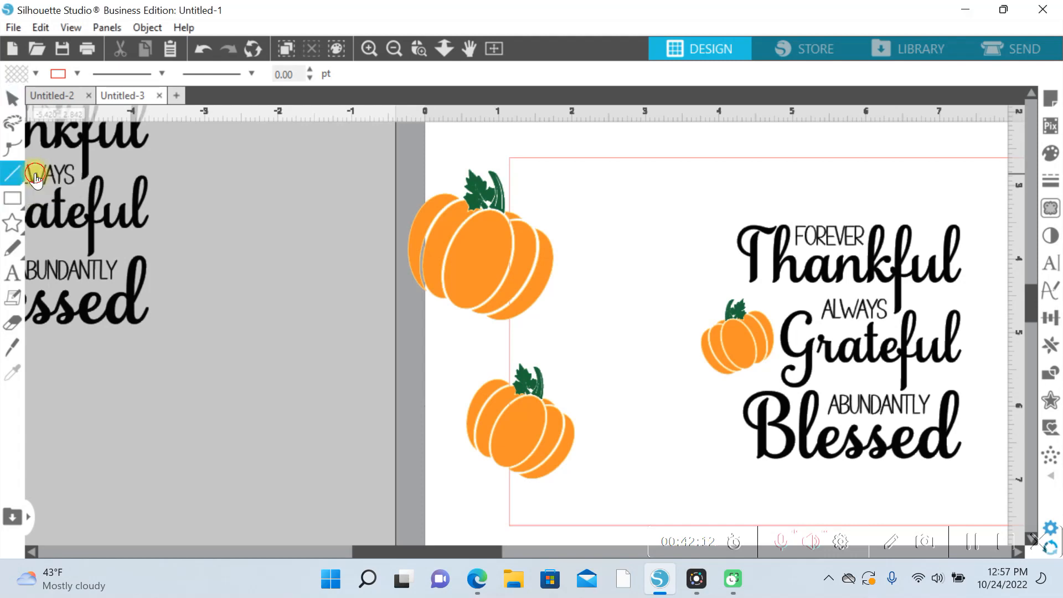
{"action": "left_click", "coordinate": [337, 195]}
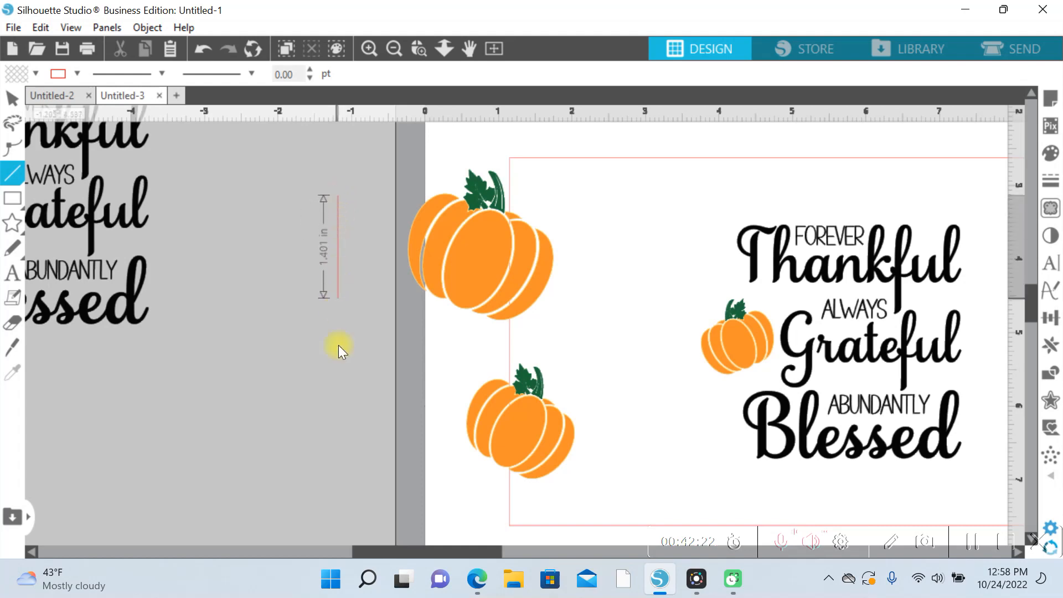
{"action": "scroll", "coordinate": [337, 421], "scroll_direction": "down", "scroll_amount": 5}
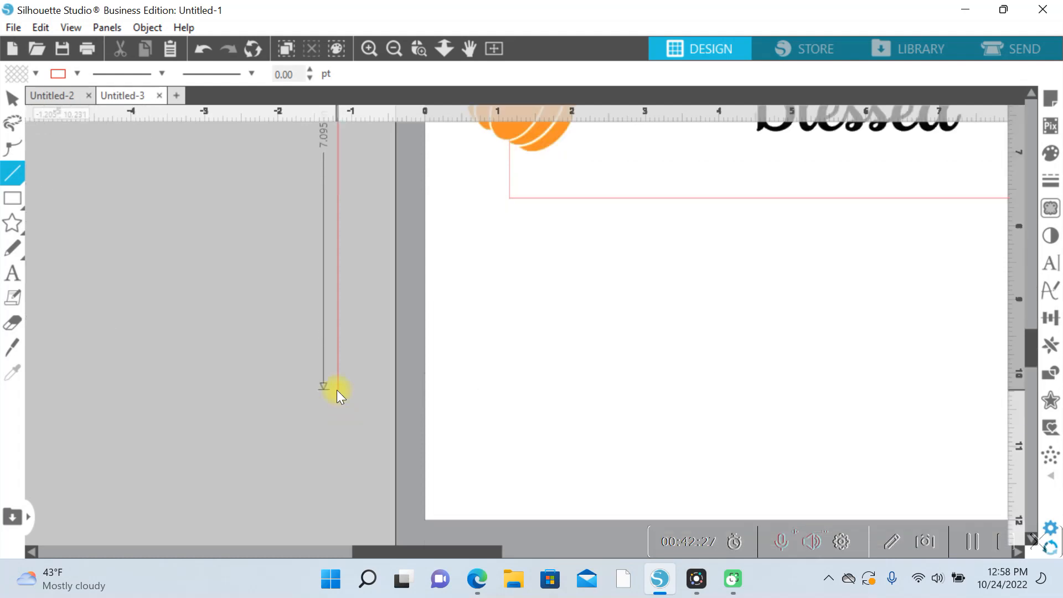
{"action": "left_click", "coordinate": [337, 390]}
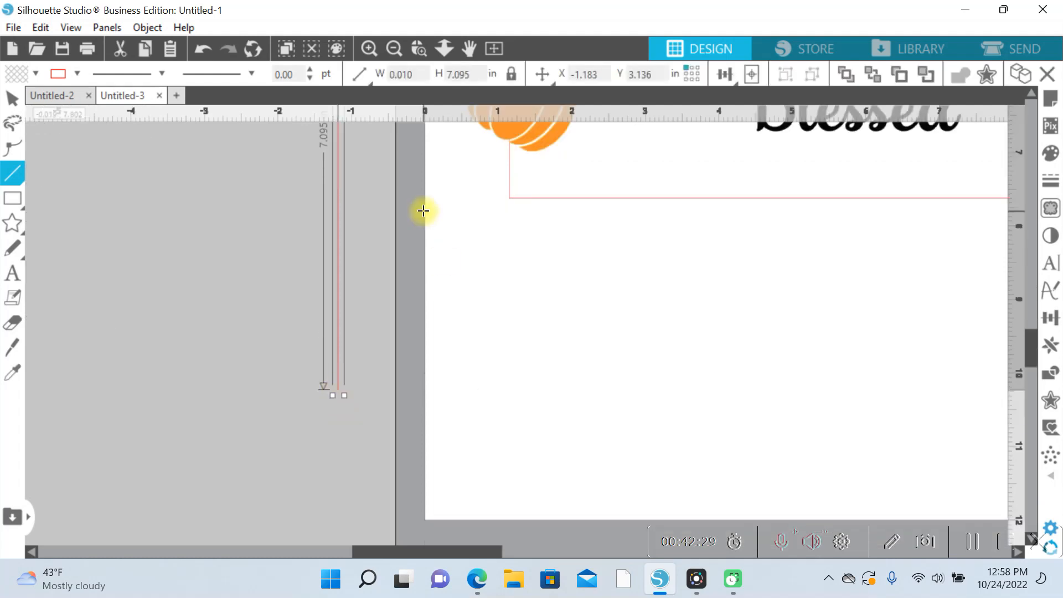
{"action": "left_click", "coordinate": [13, 103]}
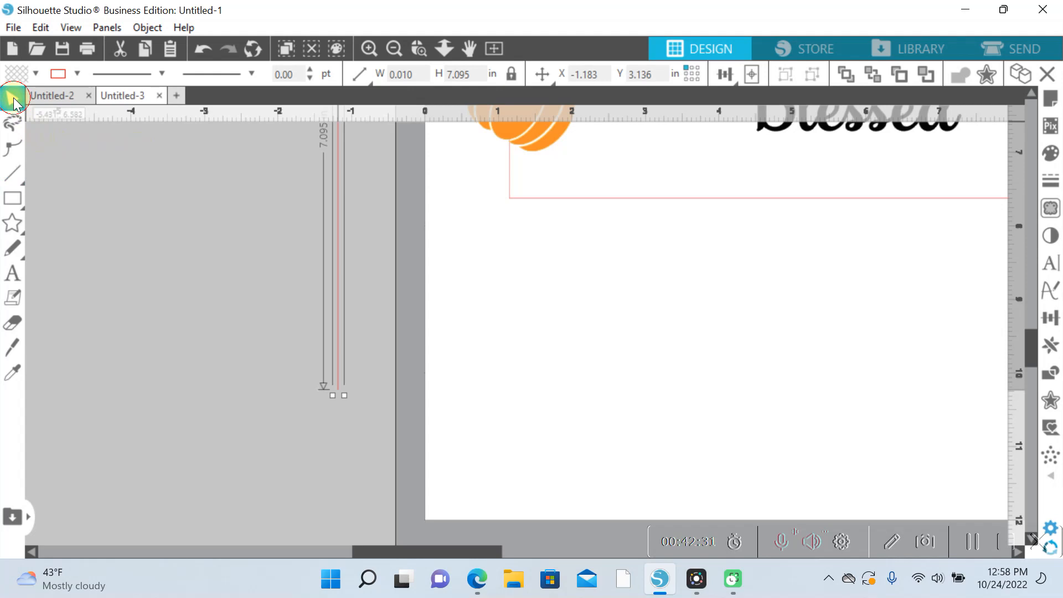
{"action": "scroll", "coordinate": [391, 408], "scroll_direction": "up", "scroll_amount": 5}
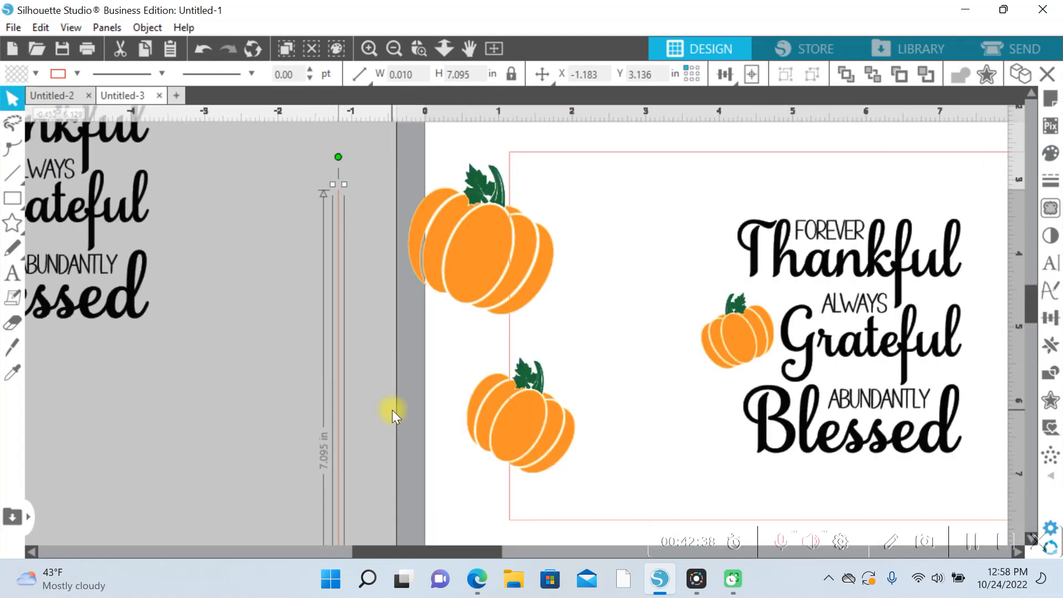
Step: Bring the vertical line to the front and move it onto the rectangle's left edge, across both pumpkins
{"action": "right_click", "coordinate": [338, 379]}
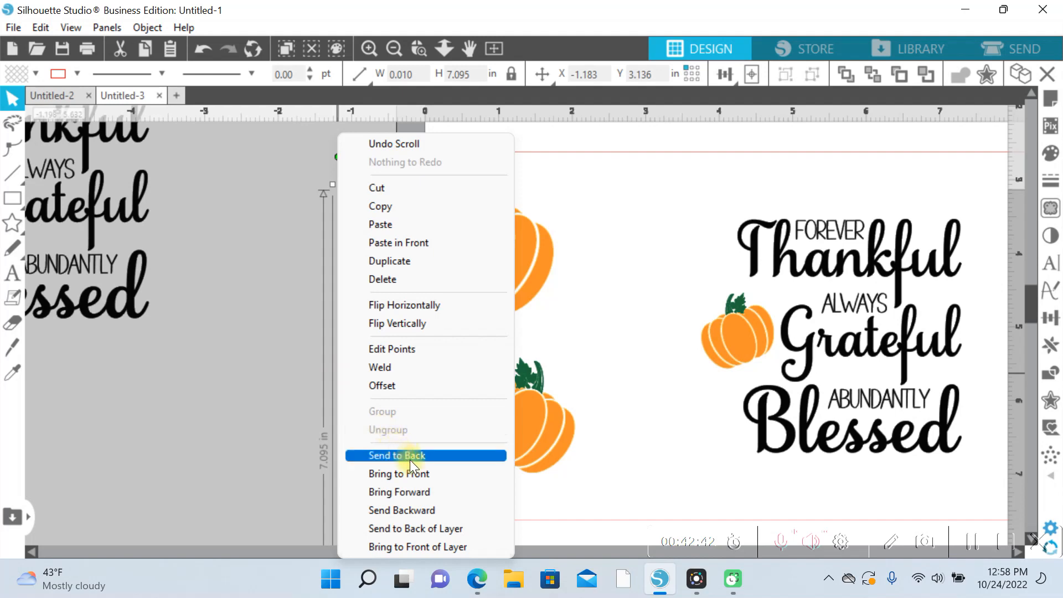
{"action": "left_click", "coordinate": [413, 473]}
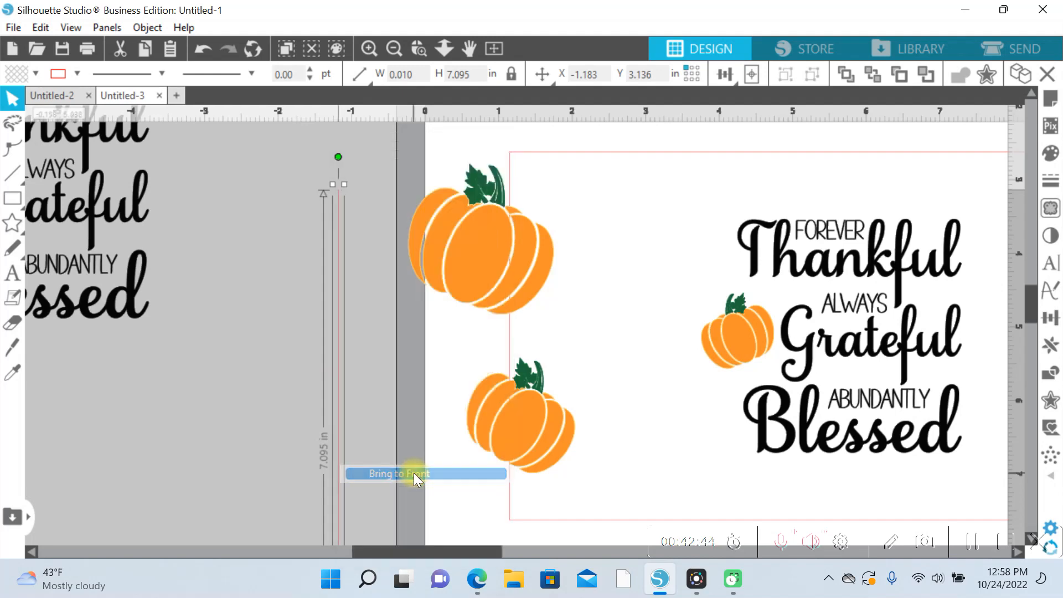
{"action": "left_click_drag", "start_coordinate": [337, 368], "coordinate": [510, 292]}
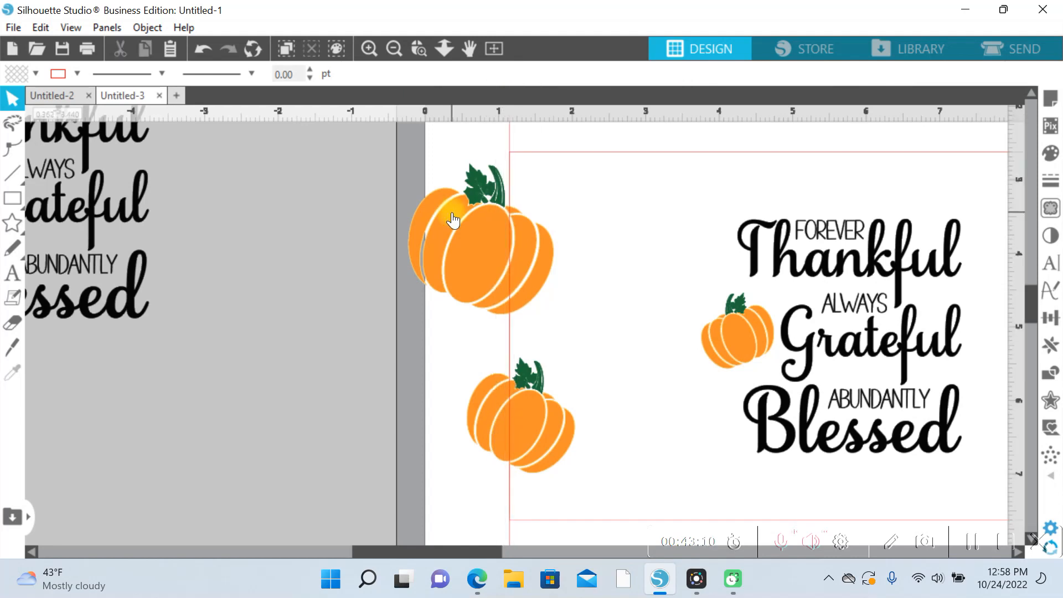
Step: Group the 2.000 in and 1.500 in pumpkins that straddle the rectangle's left edge
{"action": "left_click", "coordinate": [452, 218]}
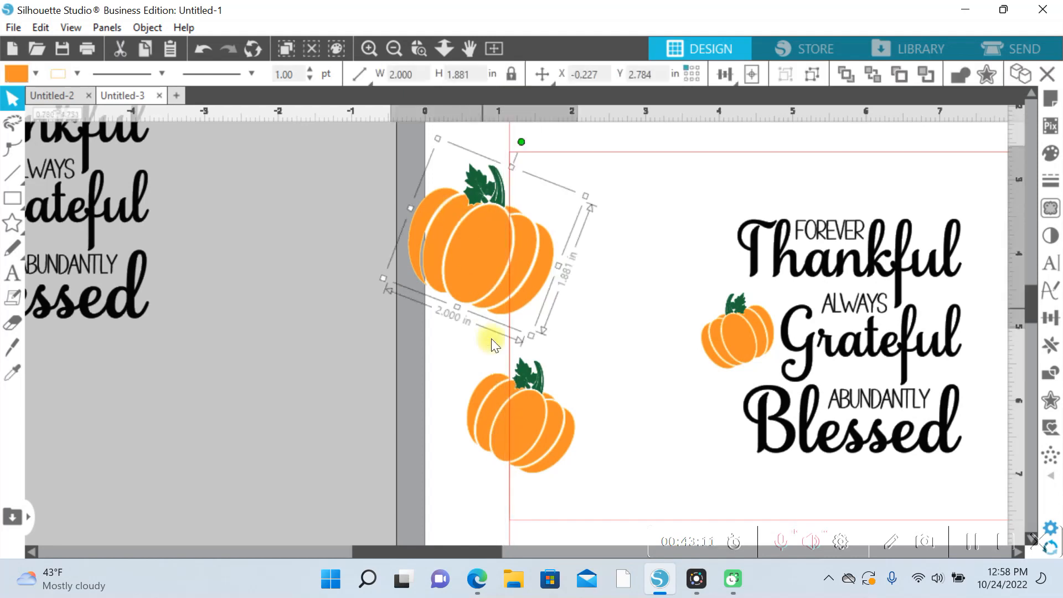
{"action": "left_click", "coordinate": [490, 404], "text": "shift"}
{"action": "right_click", "coordinate": [491, 404]}
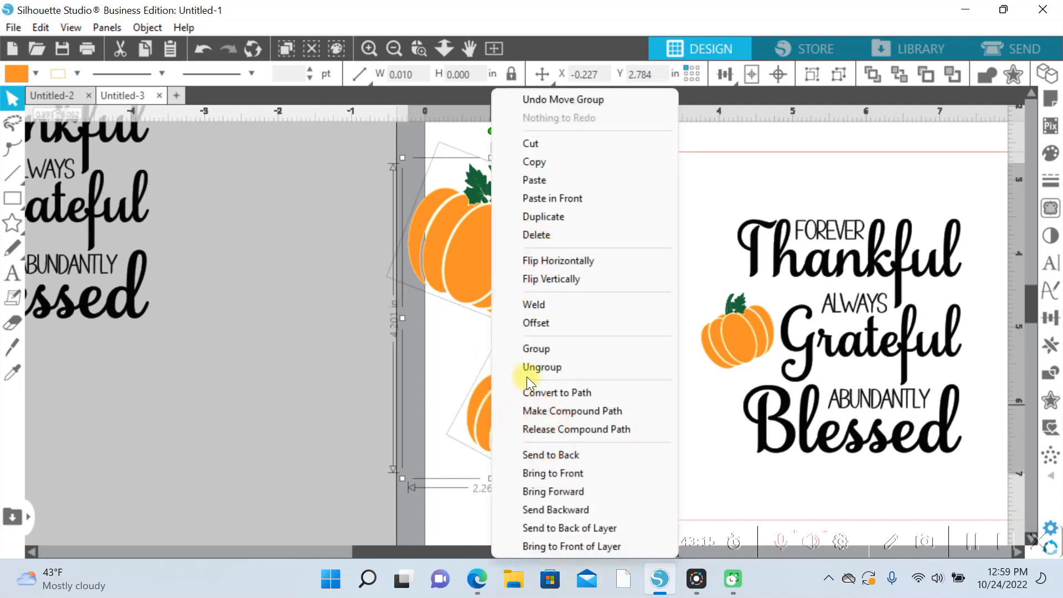
{"action": "left_click", "coordinate": [383, 154]}
Step: Select the pumpkin group and the vertical line without the rectangle, and subtract the line to cut both pumpkins
{"action": "left_click_drag", "start_coordinate": [384, 154], "coordinate": [504, 294]}
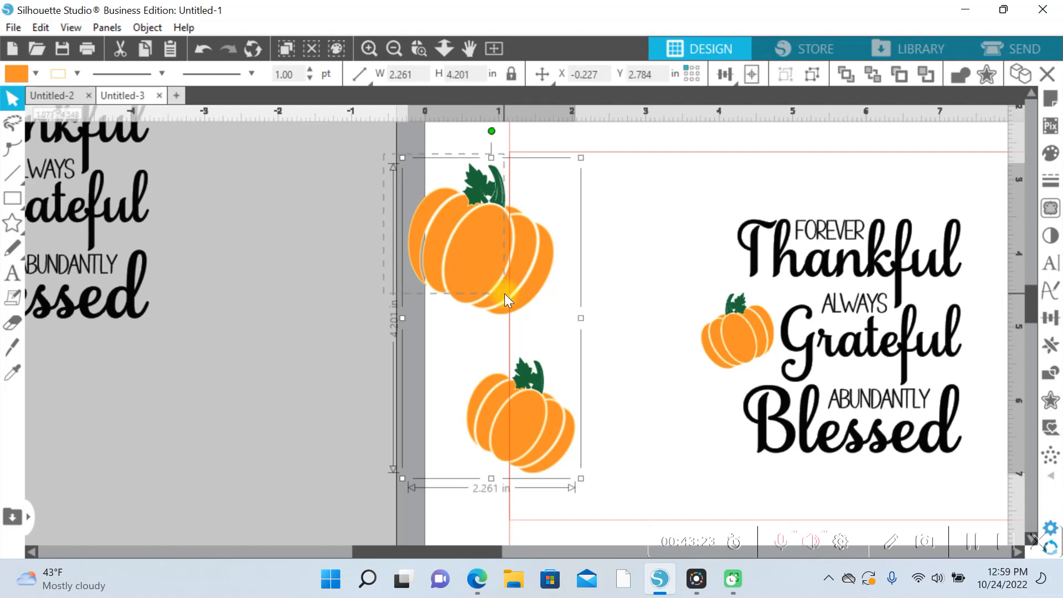
{"action": "left_click_drag", "start_coordinate": [503, 293], "coordinate": [504, 294]}
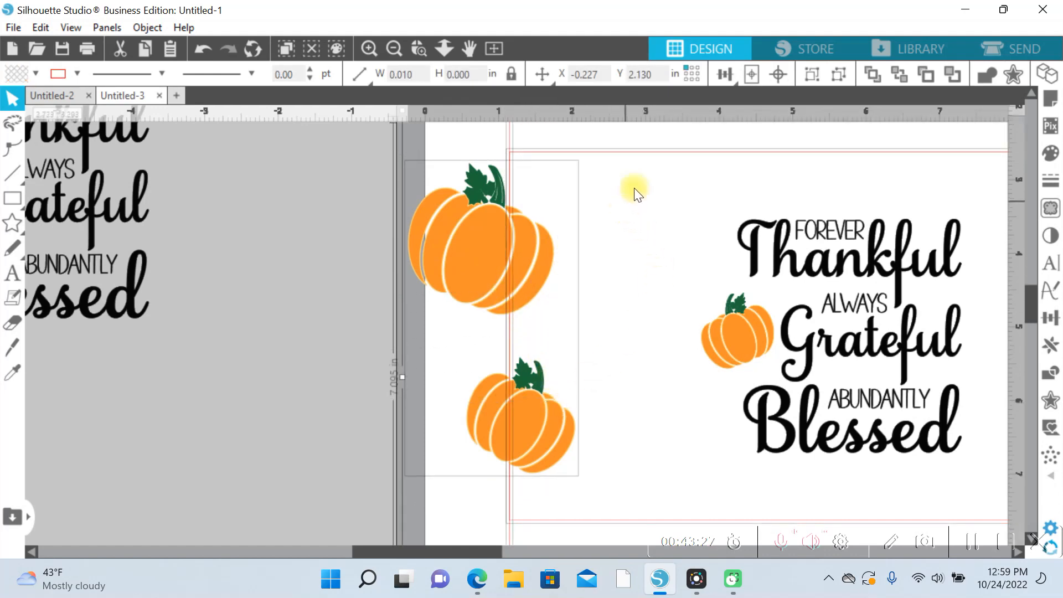
{"action": "left_click", "coordinate": [676, 161]}
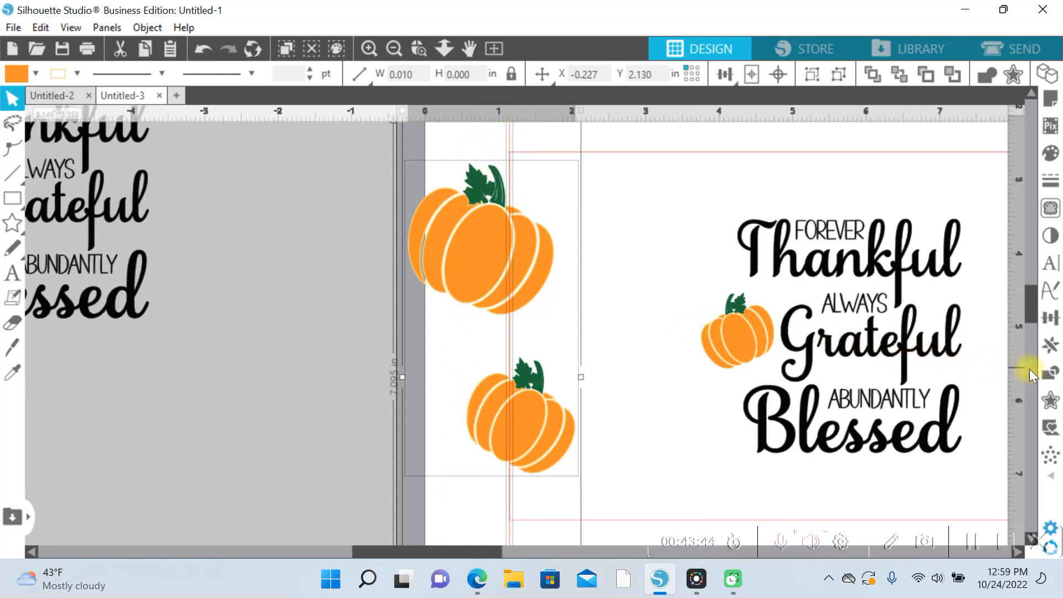
{"action": "left_click", "coordinate": [1049, 372]}
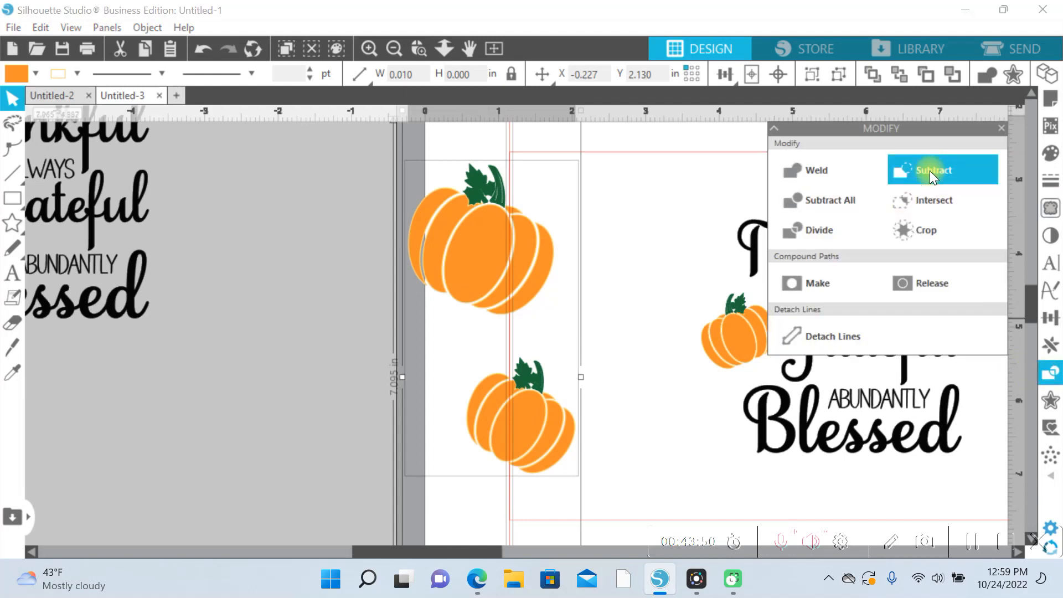
{"action": "left_click", "coordinate": [928, 171]}
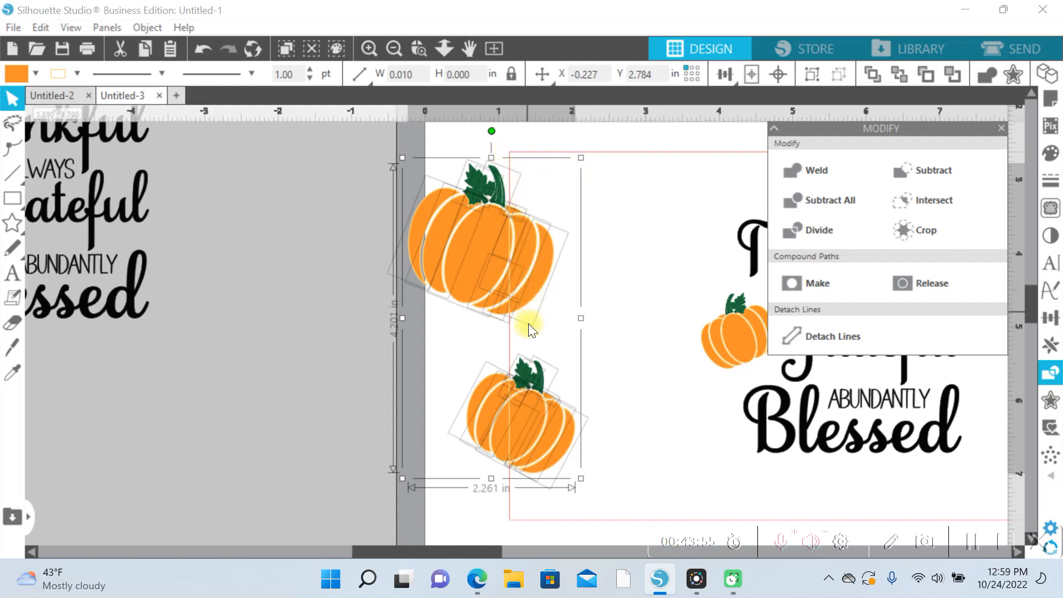
Step: Group the upper pumpkin's pieces outside the rectangle's left edge, and separately group the lower pumpkin's outer pieces
{"action": "left_click", "coordinate": [507, 503]}
{"action": "left_click_drag", "start_coordinate": [373, 125], "coordinate": [507, 341]}
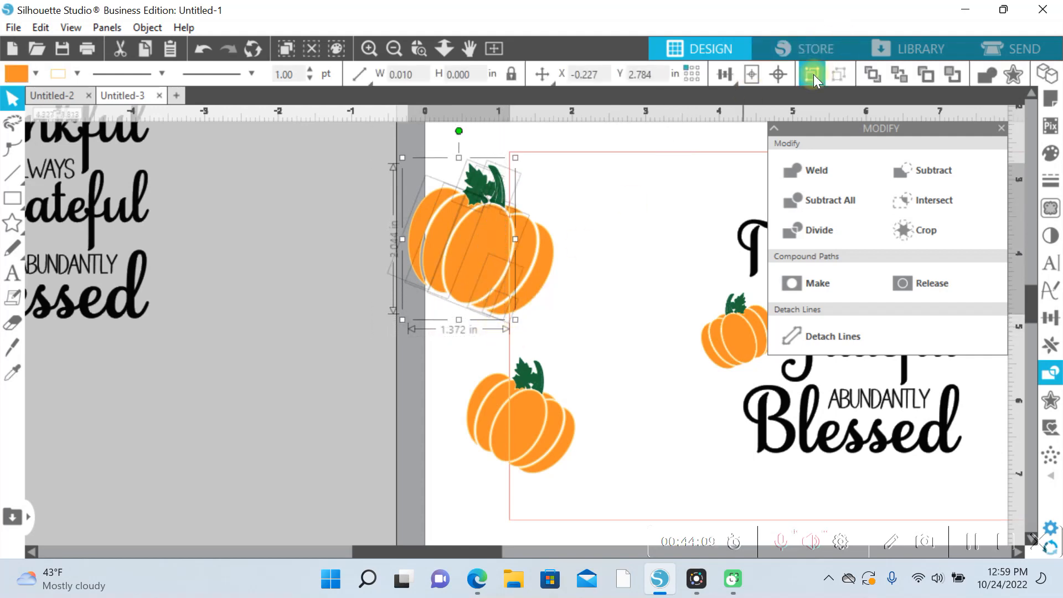
{"action": "left_click_drag", "start_coordinate": [461, 342], "coordinate": [503, 466]}
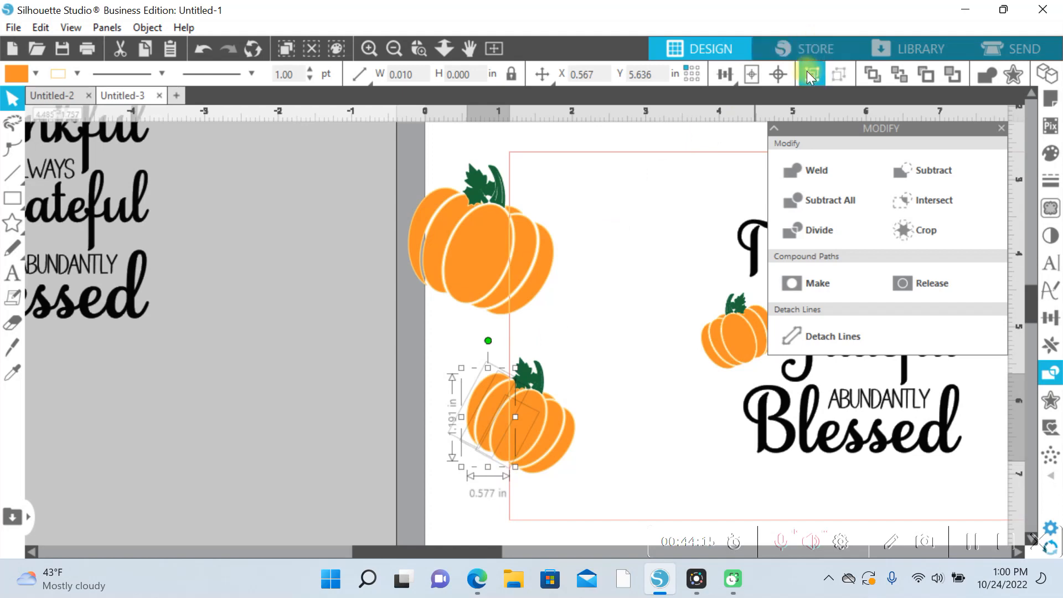
Step: Group the outer parts of the upper and lower pumpkins together as one object
{"action": "left_click", "coordinate": [469, 265]}
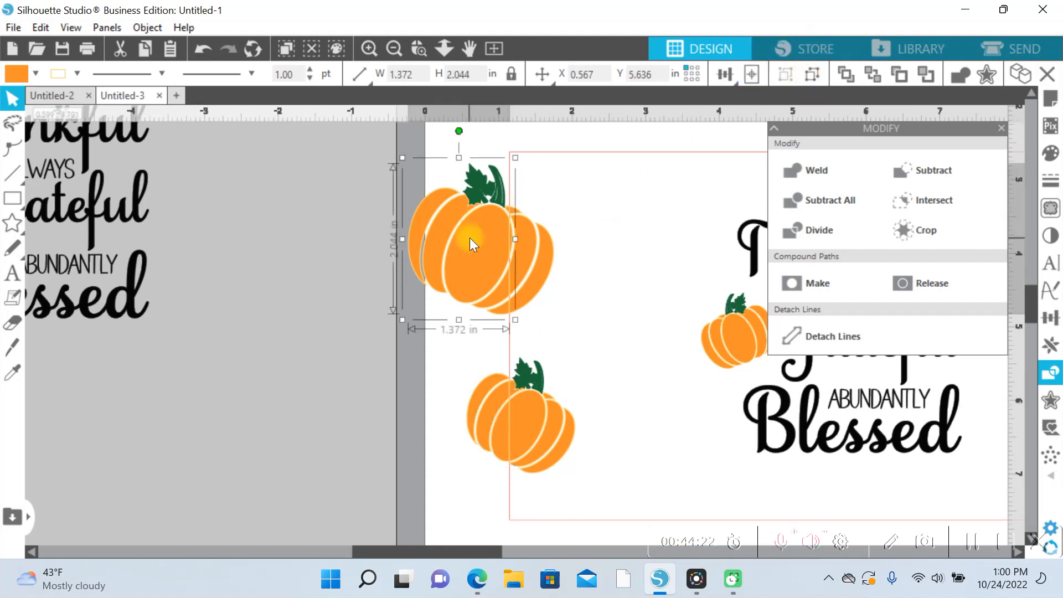
{"action": "left_click", "coordinate": [476, 415], "text": "shift"}
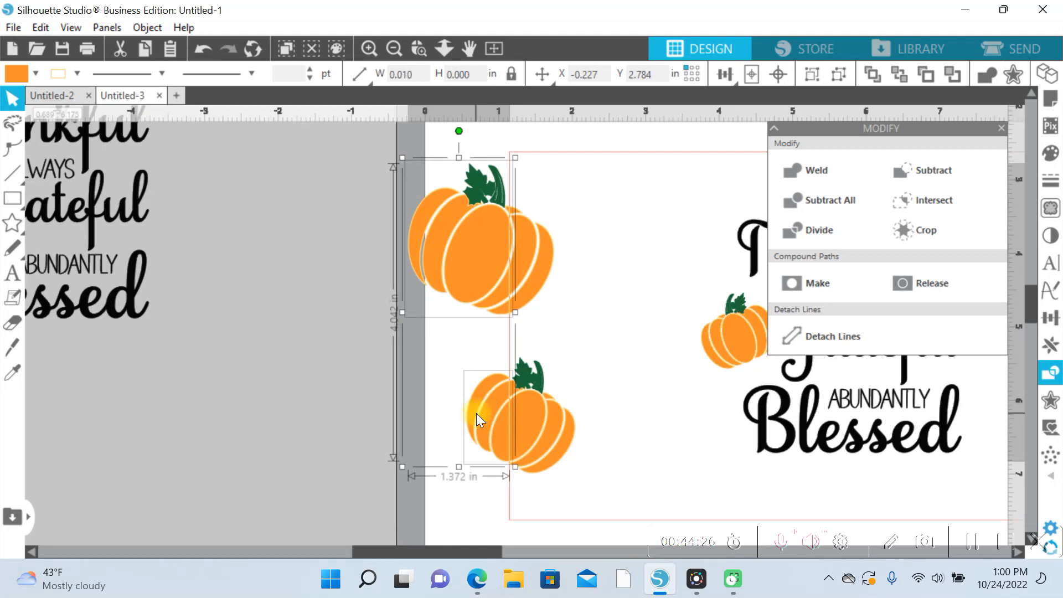
{"action": "right_click", "coordinate": [476, 413]}
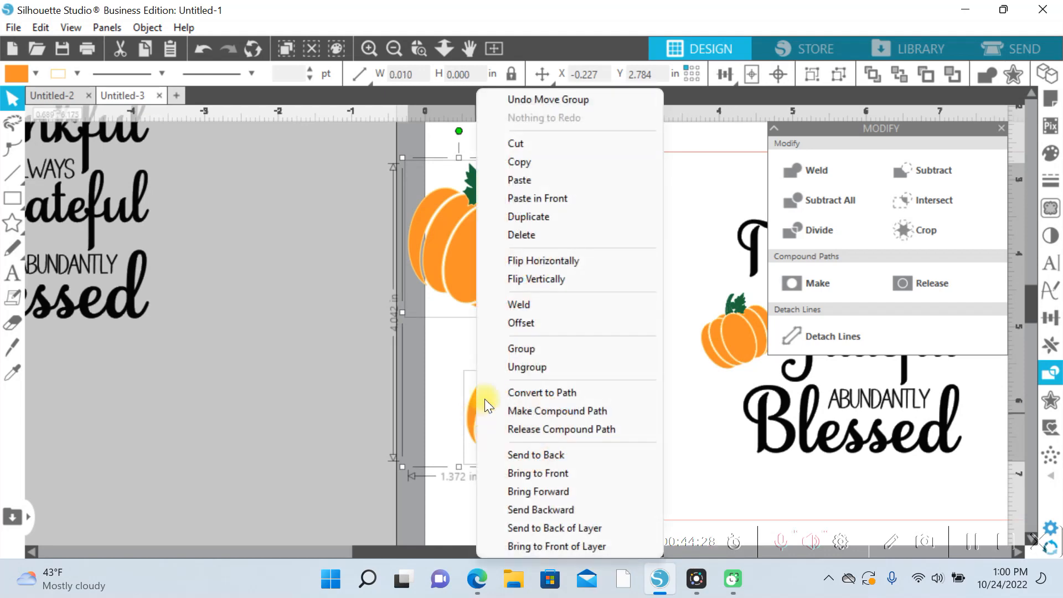
{"action": "left_click", "coordinate": [516, 349]}
Step: Move the grouped outer pumpkin parts horizontally until their cut side meets the rectangle's right edge, at X 9.021 in
{"action": "scroll", "coordinate": [516, 350], "scroll_direction": "down", "scroll_amount": 2}
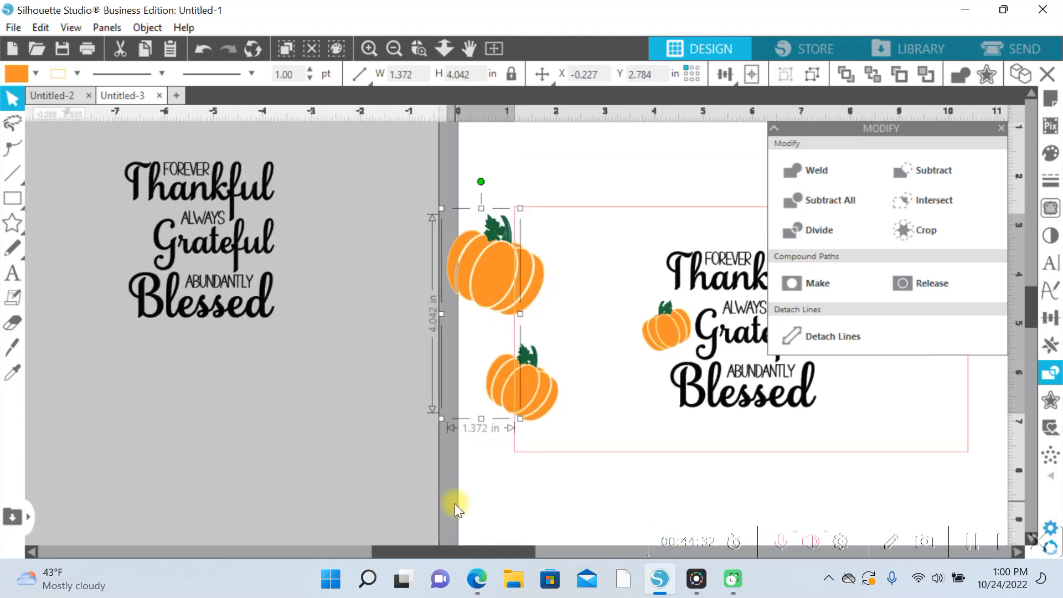
{"action": "left_click_drag", "start_coordinate": [440, 552], "coordinate": [529, 557]}
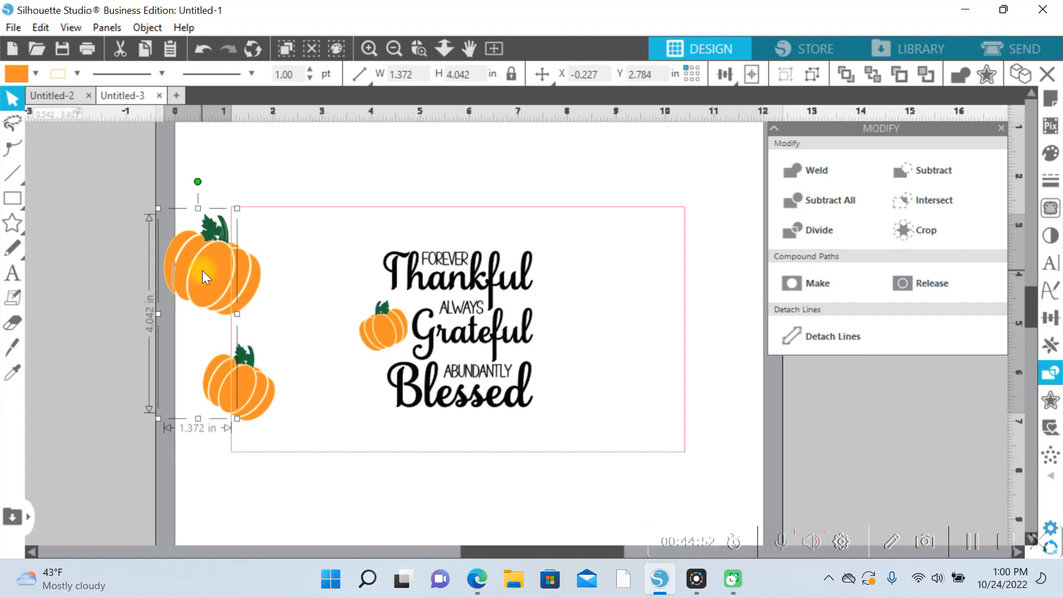
{"action": "key", "text": "Right"}
{"action": "key", "text": "Right"}
{"action": "key", "text": "Right"}
{"action": "key", "text": "Right"}
{"action": "key", "text": "Right"}
{"action": "key", "text": "Right"}
{"action": "key", "text": "Right"}
{"action": "key", "text": "Right"}
{"action": "key", "text": "Right"}
{"action": "key", "text": "Right"}
{"action": "key", "text": "Right"}
{"action": "key", "text": "Right"}
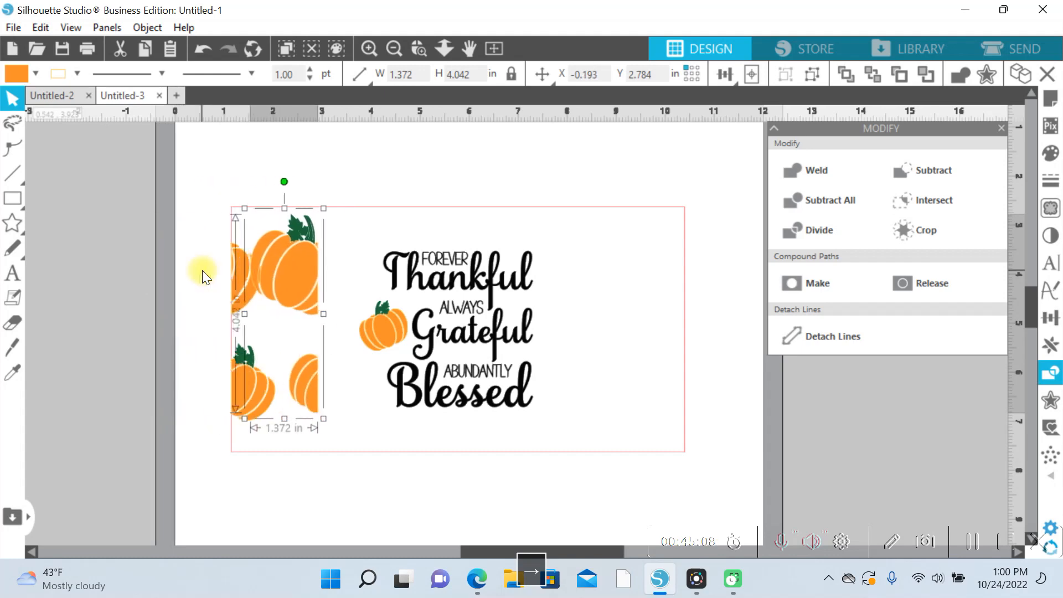
{"action": "key", "text": "Right"}
{"action": "key", "text": "Right"}
{"action": "key", "text": "Right"}
{"action": "key", "text": "Right"}
{"action": "key", "text": "Right"}
{"action": "key", "text": "Right"}
{"action": "key", "text": "Right"}
{"action": "key", "text": "Right"}
{"action": "key", "text": "Right"}
{"action": "key", "text": "Right"}
{"action": "key", "text": "Right"}
{"action": "key", "text": "Right"}
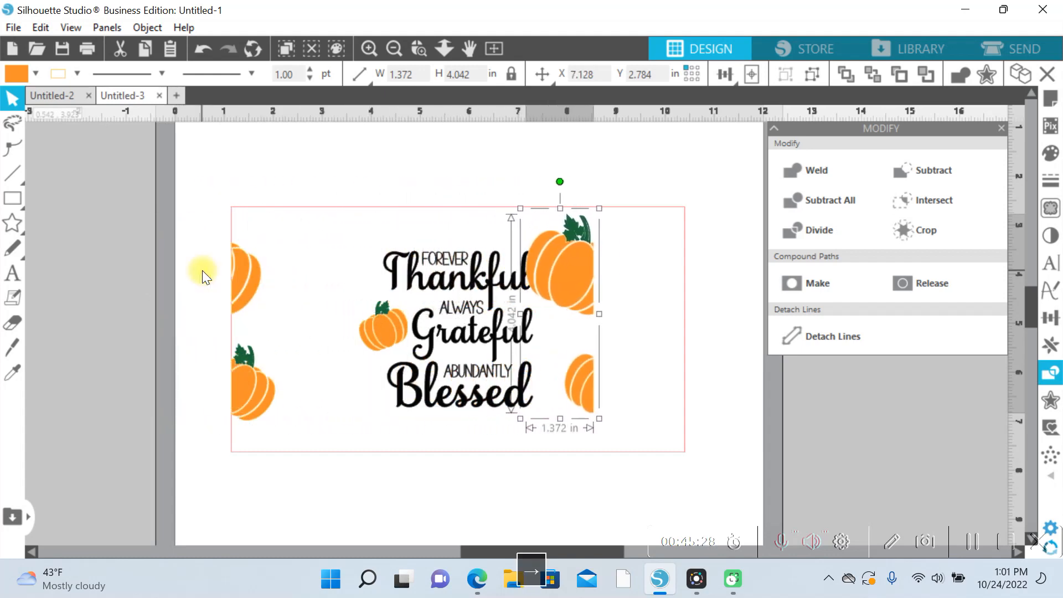
{"action": "key", "text": "Left"}
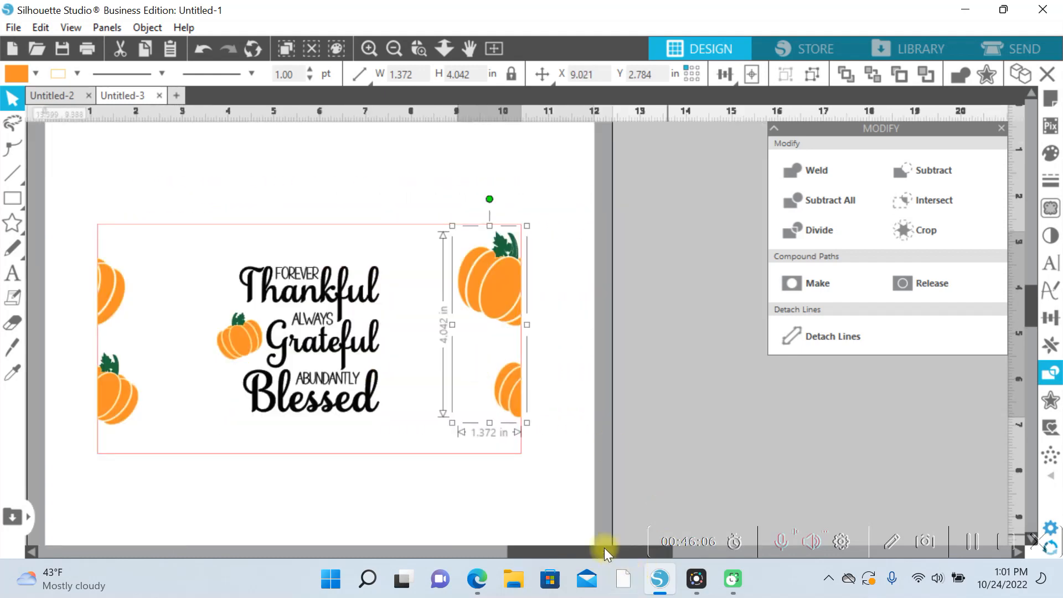
Step: Group the upper pumpkin's pieces inside the rectangle's left edge, and separately group the lower pumpkin's inner pieces, excluding the rectangle
{"action": "left_click_drag", "start_coordinate": [605, 550], "coordinate": [557, 555]}
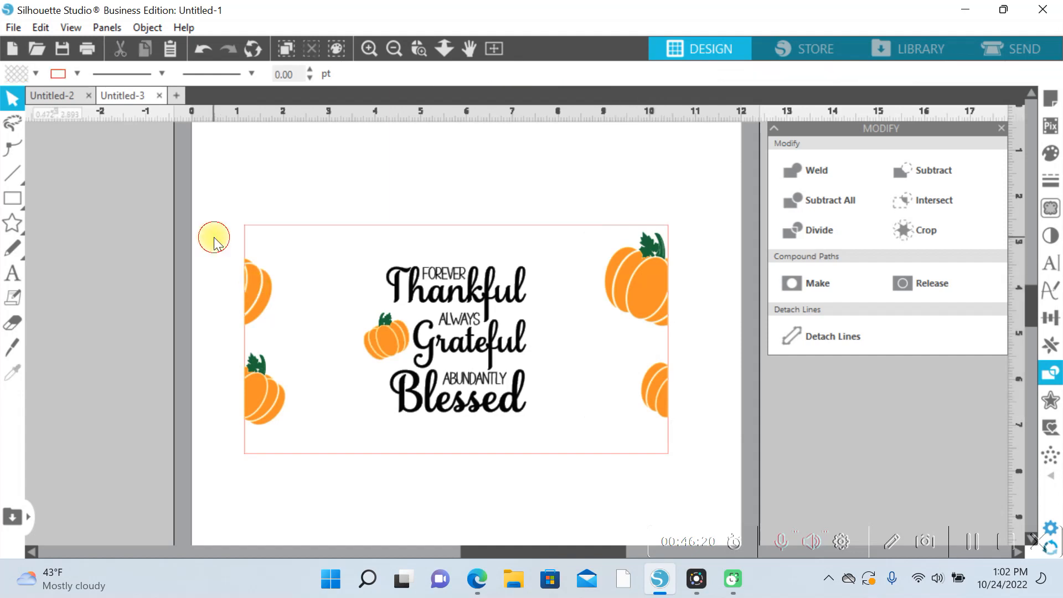
{"action": "left_click_drag", "start_coordinate": [213, 237], "coordinate": [282, 311]}
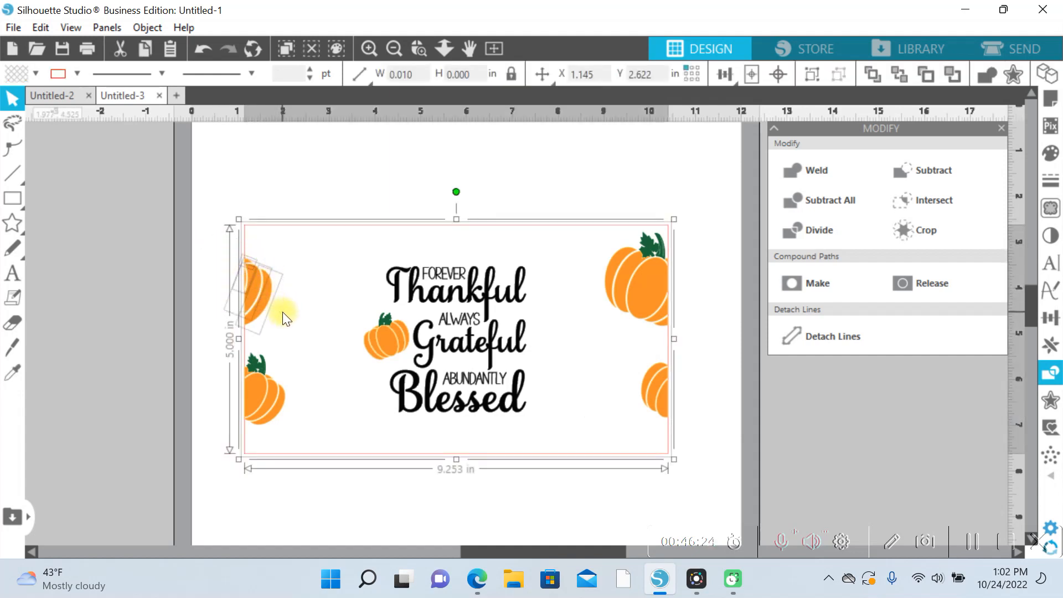
{"action": "left_click", "coordinate": [356, 224], "text": "shift"}
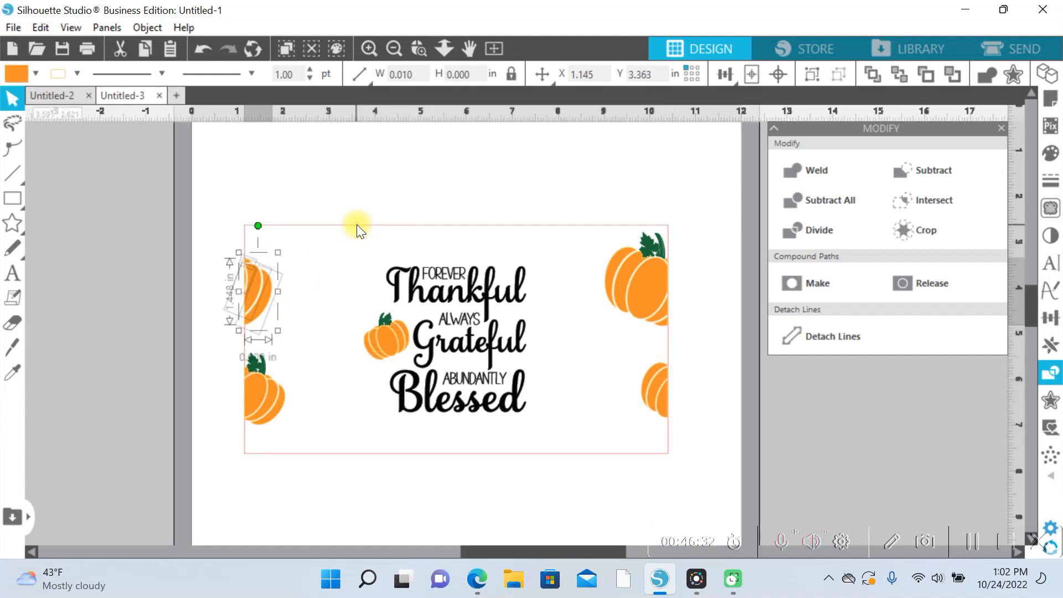
{"action": "right_click", "coordinate": [259, 289]}
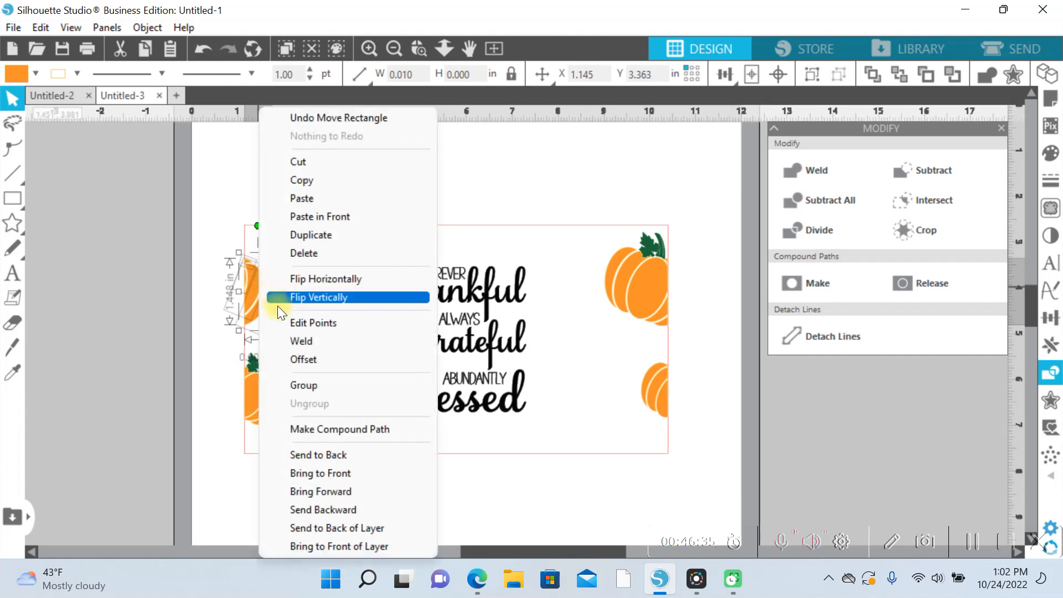
{"action": "left_click", "coordinate": [311, 380]}
{"action": "left_click_drag", "start_coordinate": [303, 422], "coordinate": [221, 358]}
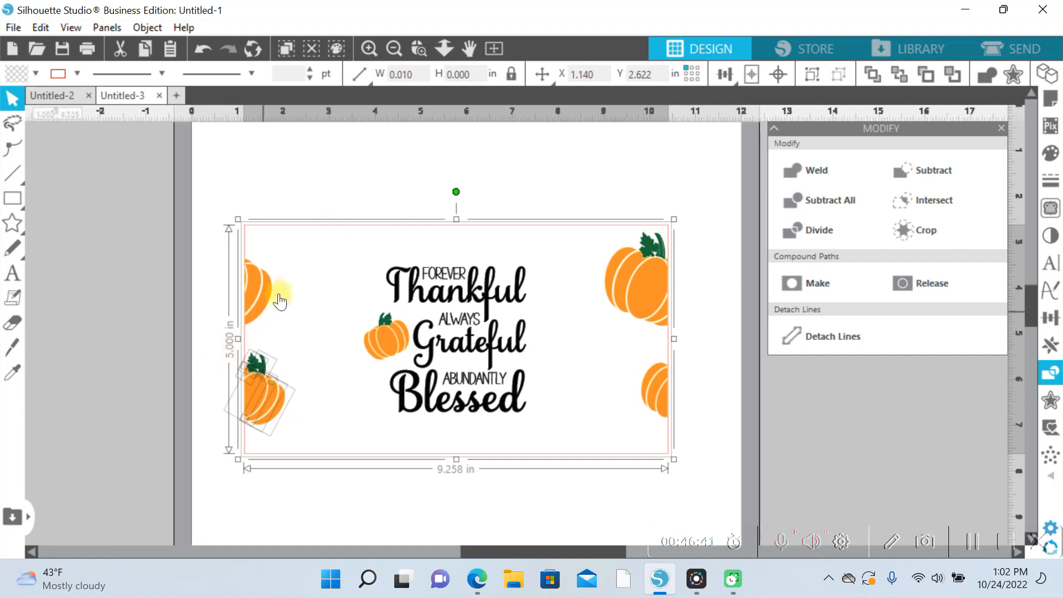
{"action": "right_click", "coordinate": [265, 387]}
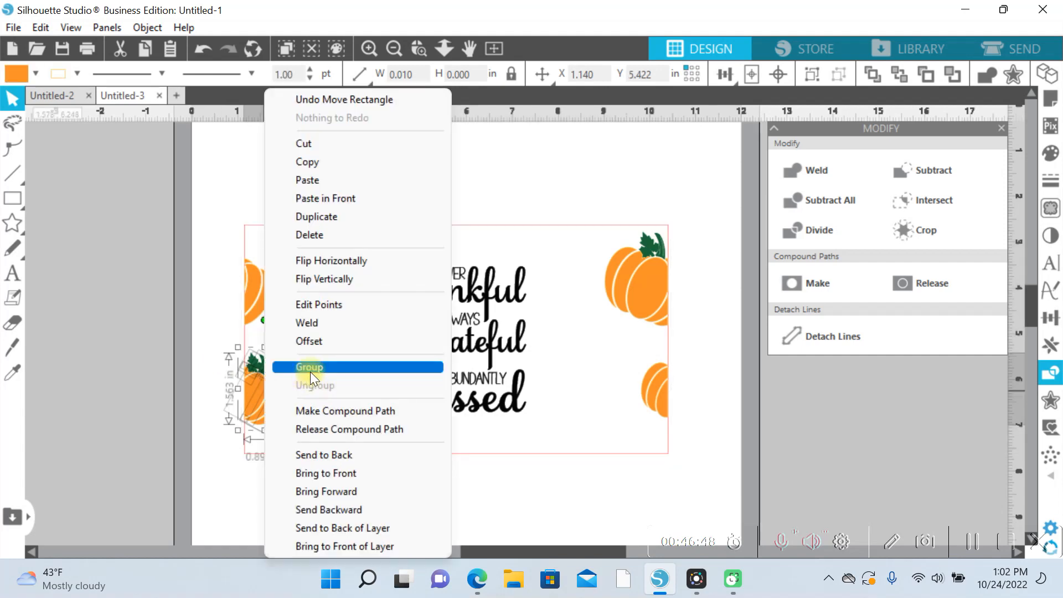
{"action": "left_click", "coordinate": [311, 370]}
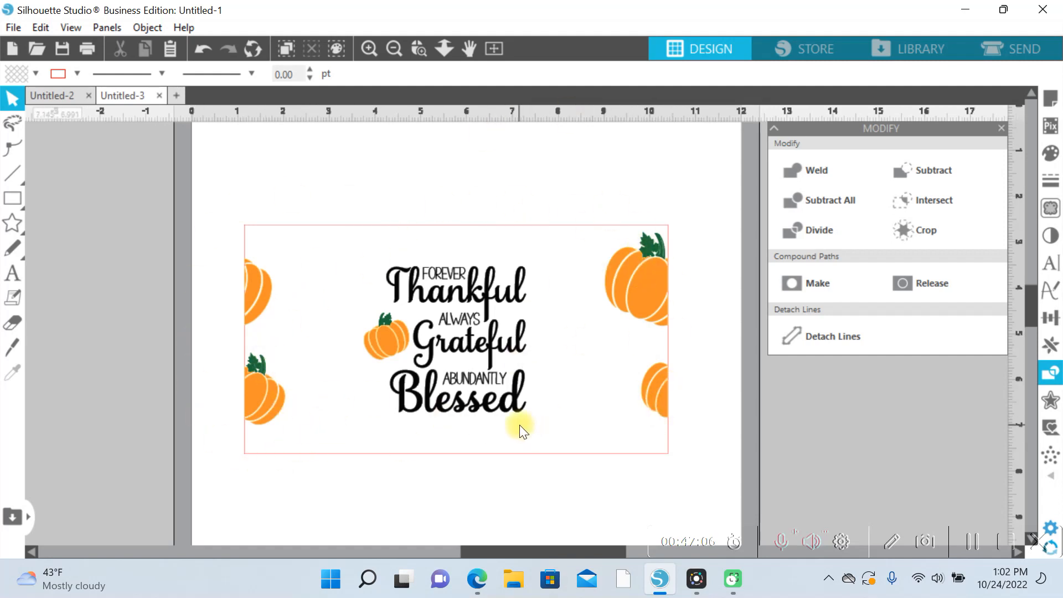
Step: Place a copy of the small pumpkin below and left of the original, and set its width to 1.5 in
{"action": "left_click", "coordinate": [386, 335]}
{"action": "left_click_drag", "start_coordinate": [383, 342], "coordinate": [327, 396]}
{"action": "double_click", "coordinate": [412, 75]}
{"action": "type", "text": "1.5"}
{"action": "key", "text": "Tab"}
Step: Set the width of the upper pumpkin copy left of the text to 2 in and rotate it
{"action": "left_click", "coordinate": [359, 293]}
{"action": "double_click", "coordinate": [415, 74]}
{"action": "type", "text": "2"}
{"action": "key", "text": "Tab"}
{"action": "right_click", "coordinate": [333, 268]}
{"action": "mouse_move", "coordinate": [357, 299]}
{"action": "left_mouse_down"}
{"action": "mouse_move", "coordinate": [333, 268]}
{"action": "mouse_move", "coordinate": [347, 294]}
{"action": "left_mouse_up"}
{"action": "left_click", "coordinate": [204, 49]}
{"action": "left_click_drag", "start_coordinate": [304, 210], "coordinate": [292, 218]}
Step: Place the 2 in pumpkin across the rectangle's bottom edge and the 1.5 in pumpkin across its top edge, tilting the smaller one clockwise
{"action": "left_click_drag", "start_coordinate": [352, 302], "coordinate": [379, 464]}
{"action": "left_click_drag", "start_coordinate": [347, 377], "coordinate": [332, 229]}
{"action": "left_click_drag", "start_coordinate": [384, 464], "coordinate": [342, 455]}
{"action": "left_click", "coordinate": [326, 233]}
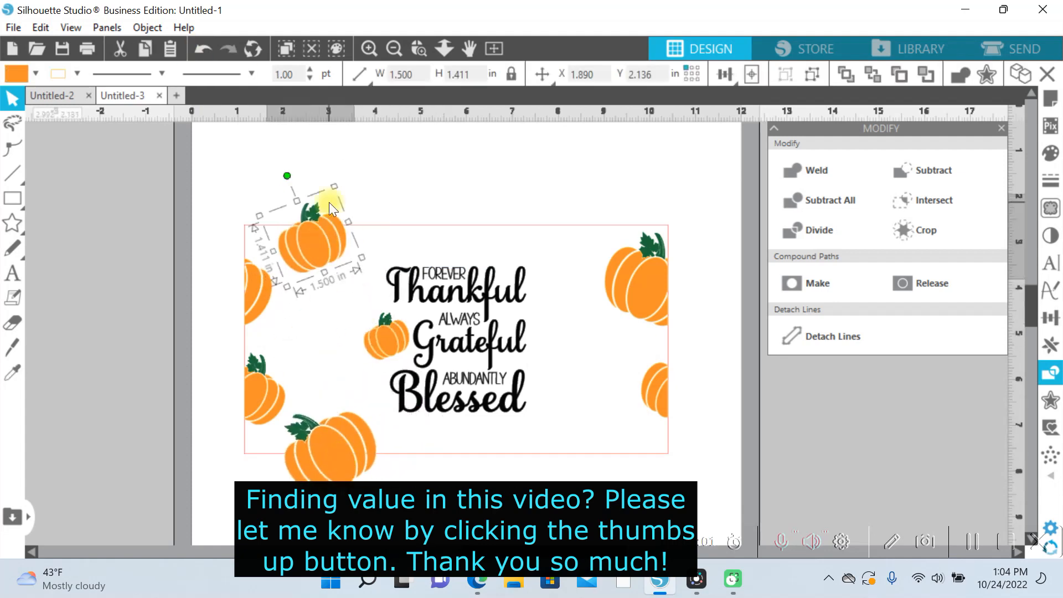
{"action": "left_click_drag", "start_coordinate": [287, 176], "coordinate": [347, 181]}
{"action": "left_click_drag", "start_coordinate": [311, 243], "coordinate": [306, 249]}
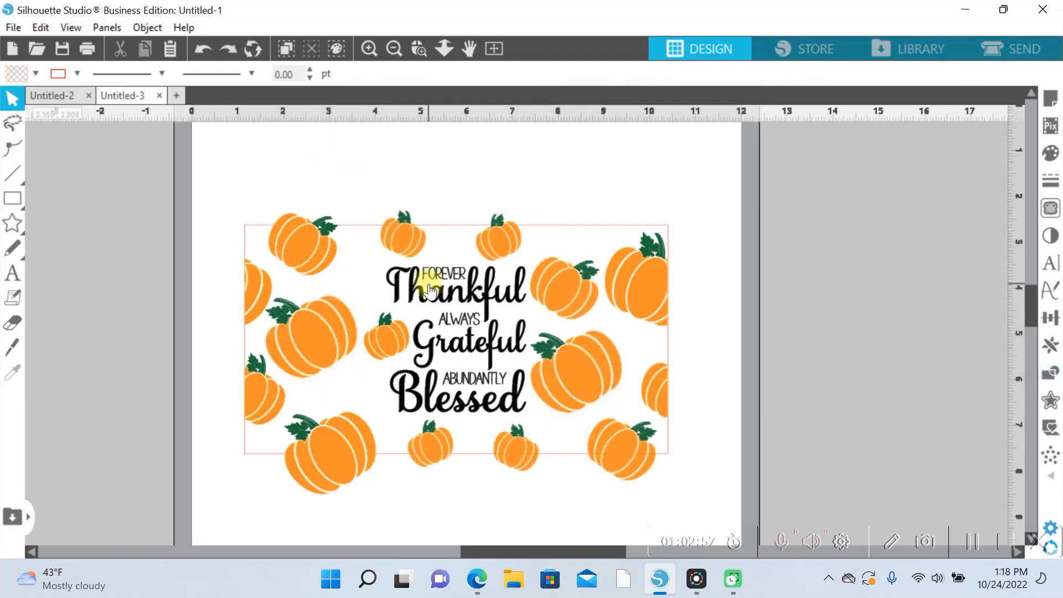
Step: Set both the fill and line color of the Thankful, Grateful, Blessed text to light yellow-orange
{"action": "left_click", "coordinate": [463, 306]}
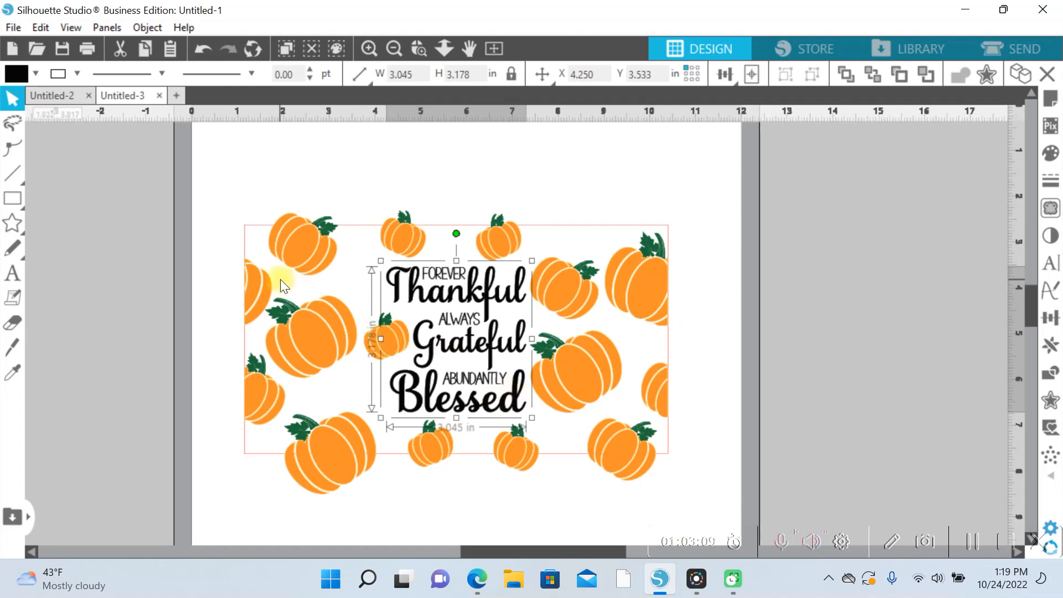
{"action": "left_click", "coordinate": [35, 73]}
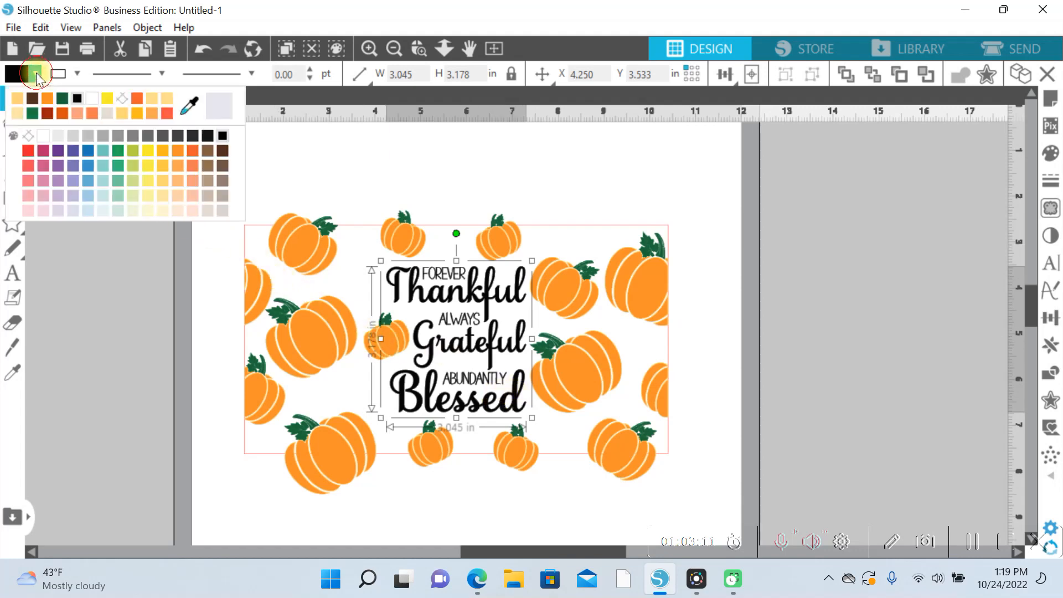
{"action": "left_click", "coordinate": [18, 97]}
{"action": "left_click", "coordinate": [77, 74]}
{"action": "left_click", "coordinate": [62, 99]}
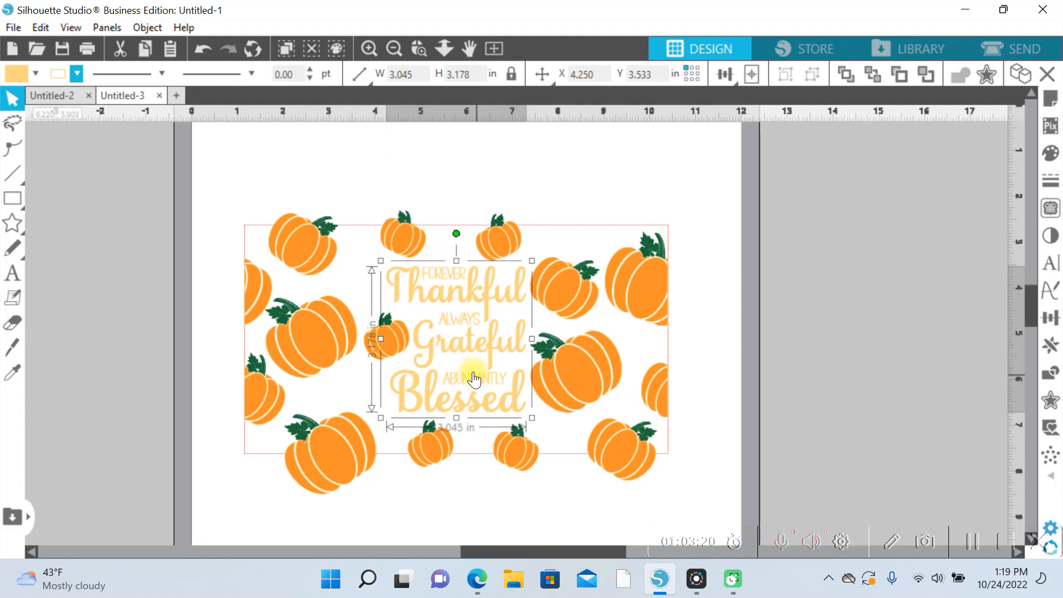
Step: Group all the pumpkins and the text into one object, leaving out the red rectangle
{"action": "left_click", "coordinate": [229, 176]}
{"action": "left_click_drag", "start_coordinate": [228, 174], "coordinate": [696, 488]}
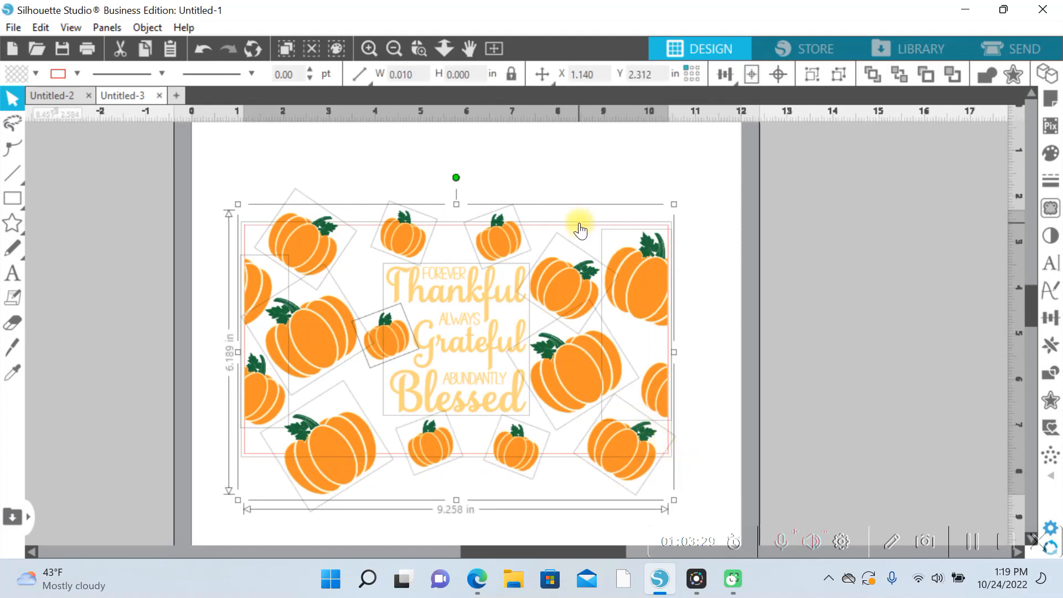
{"action": "left_click", "coordinate": [579, 222], "text": "shift"}
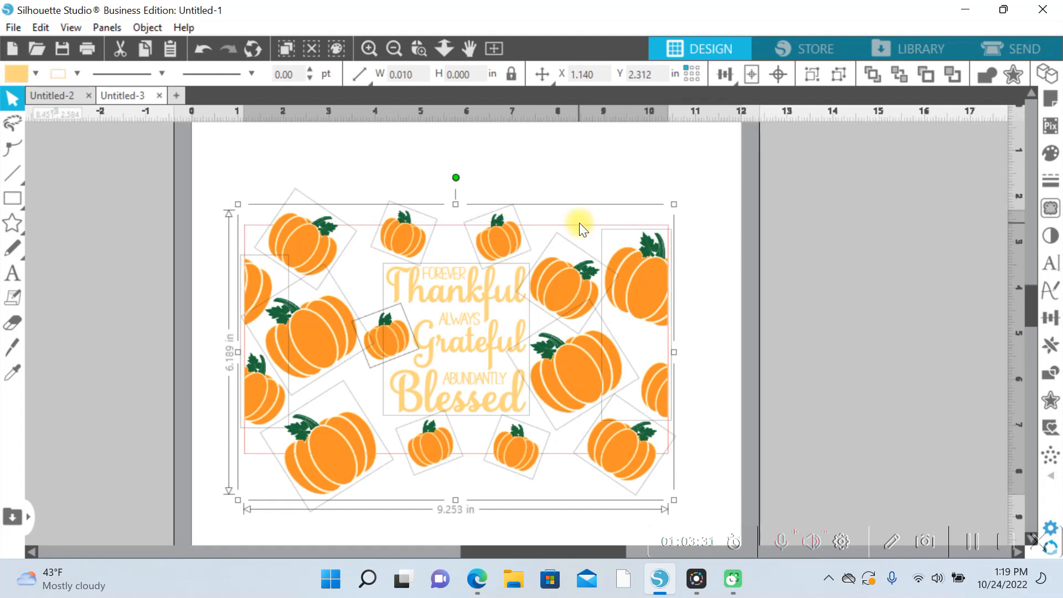
{"action": "right_click", "coordinate": [558, 285]}
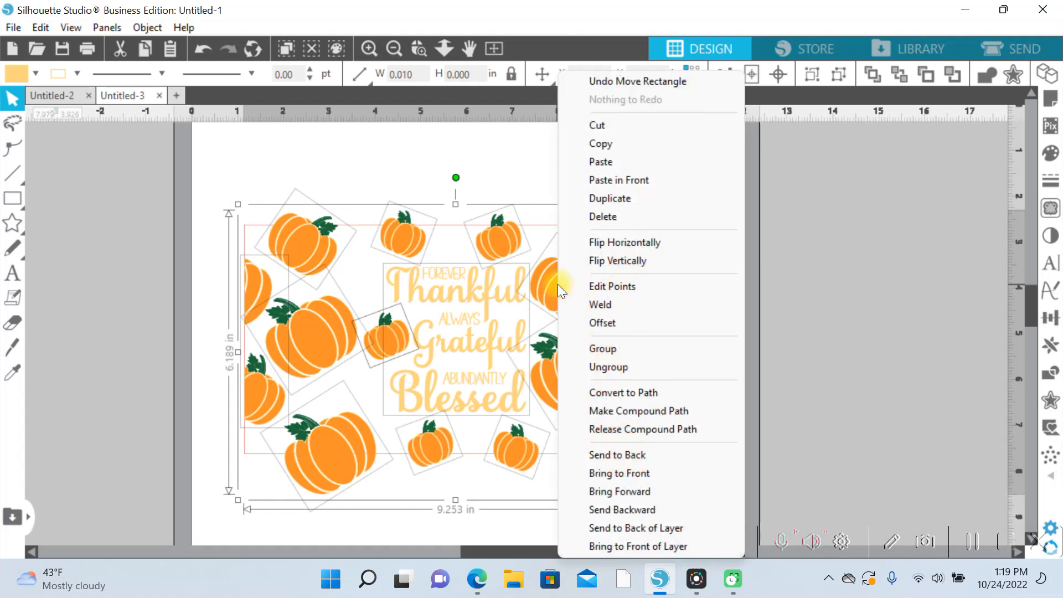
{"action": "left_click", "coordinate": [612, 349]}
{"action": "left_click_drag", "start_coordinate": [562, 287], "coordinate": [596, 299]}
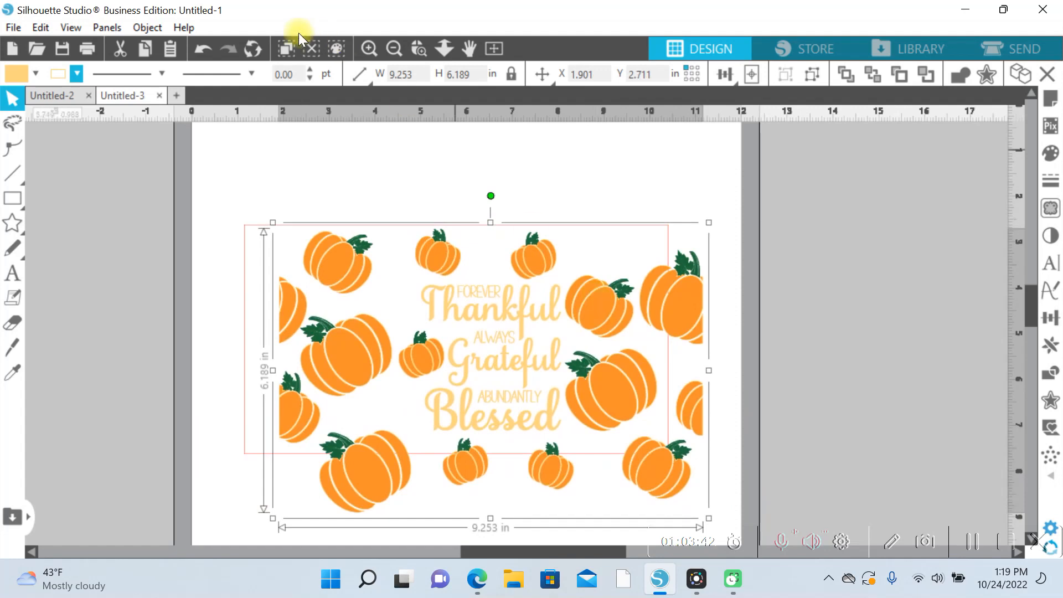
{"action": "left_click", "coordinate": [203, 52]}
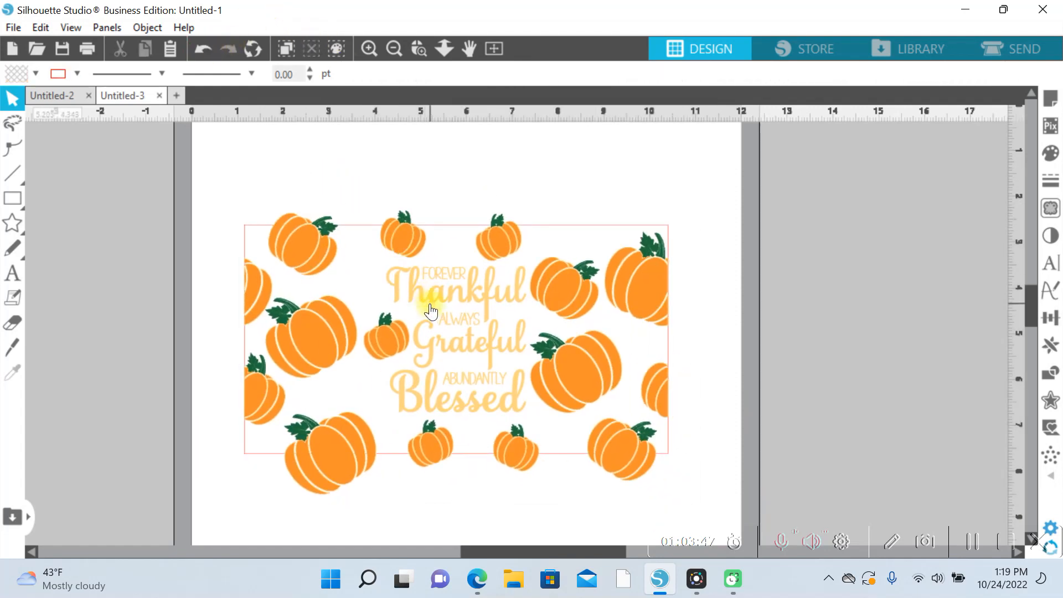
Step: Apply a 0.200 in outward offset with rounded corners to the grouped pumpkins and text
{"action": "left_click", "coordinate": [559, 303]}
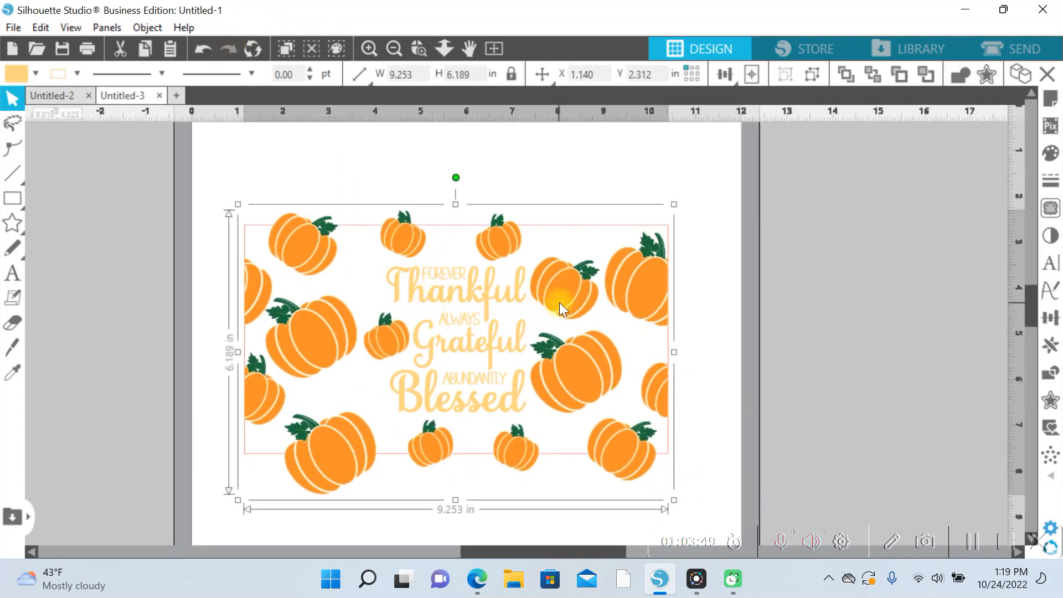
{"action": "left_click", "coordinate": [1050, 407]}
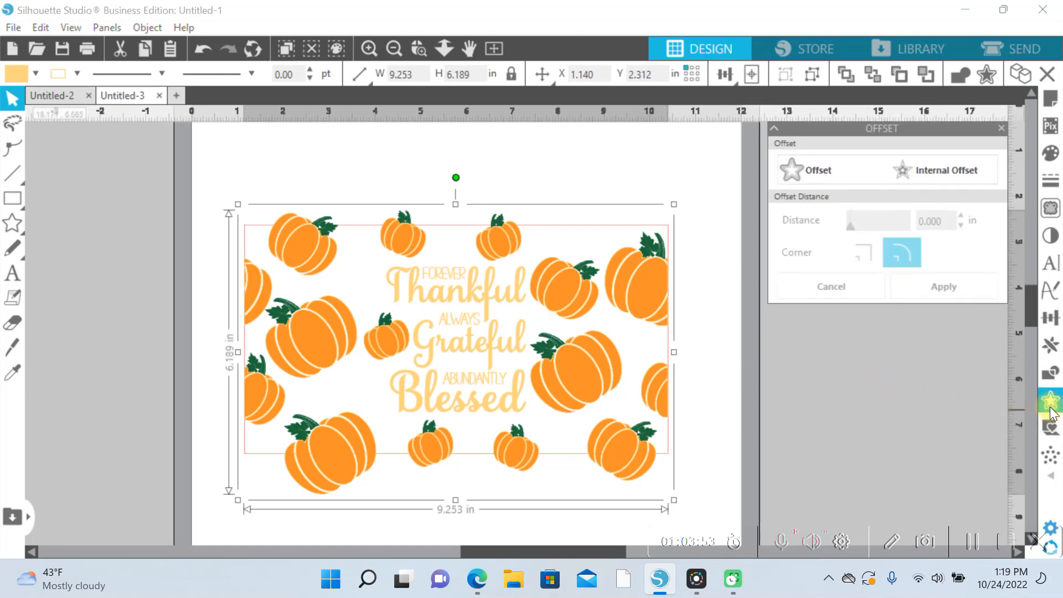
{"action": "left_click", "coordinate": [815, 169]}
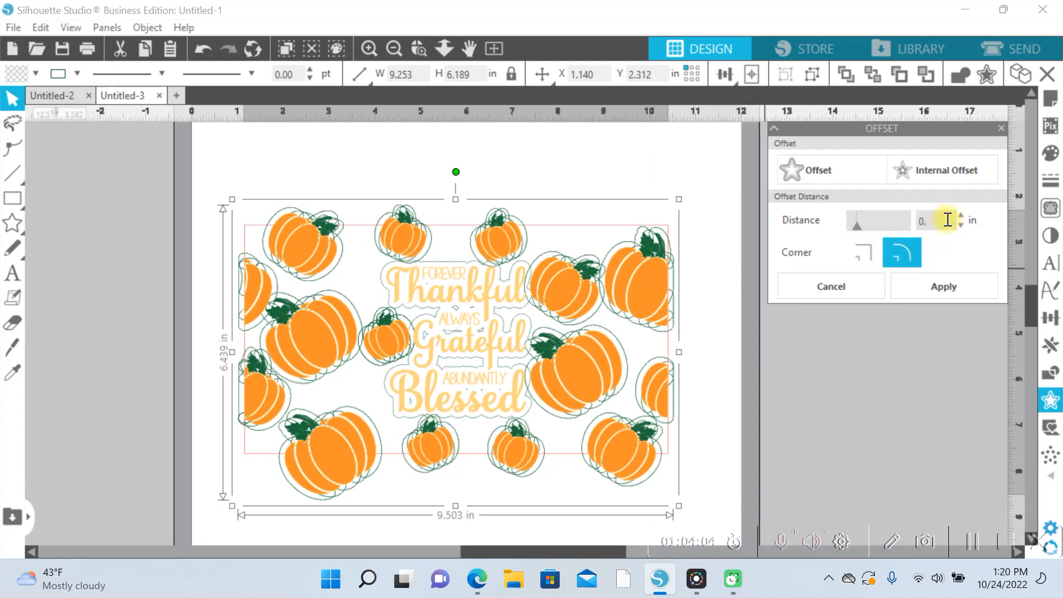
{"action": "type", "text": "00"}
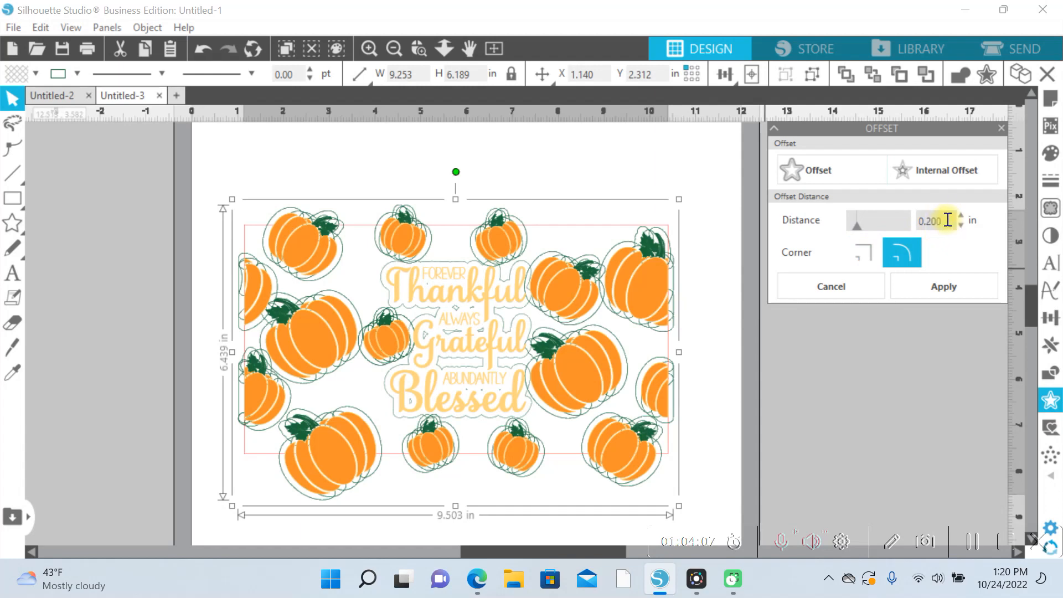
{"action": "left_click", "coordinate": [953, 286]}
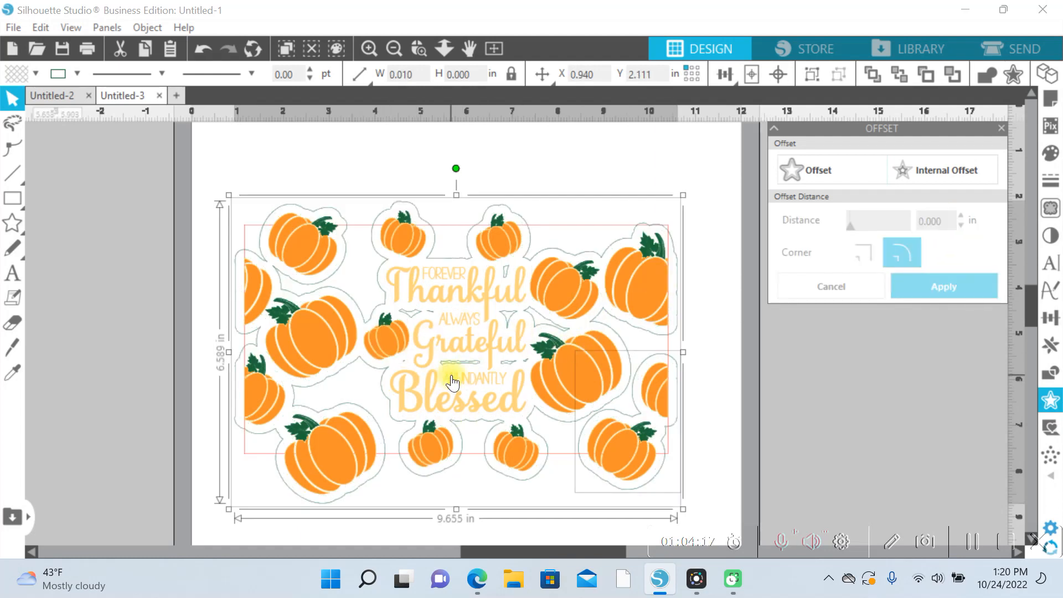
Step: Try a dark brown fill and line color on the offset, and undo both color changes
{"action": "left_click", "coordinate": [34, 74]}
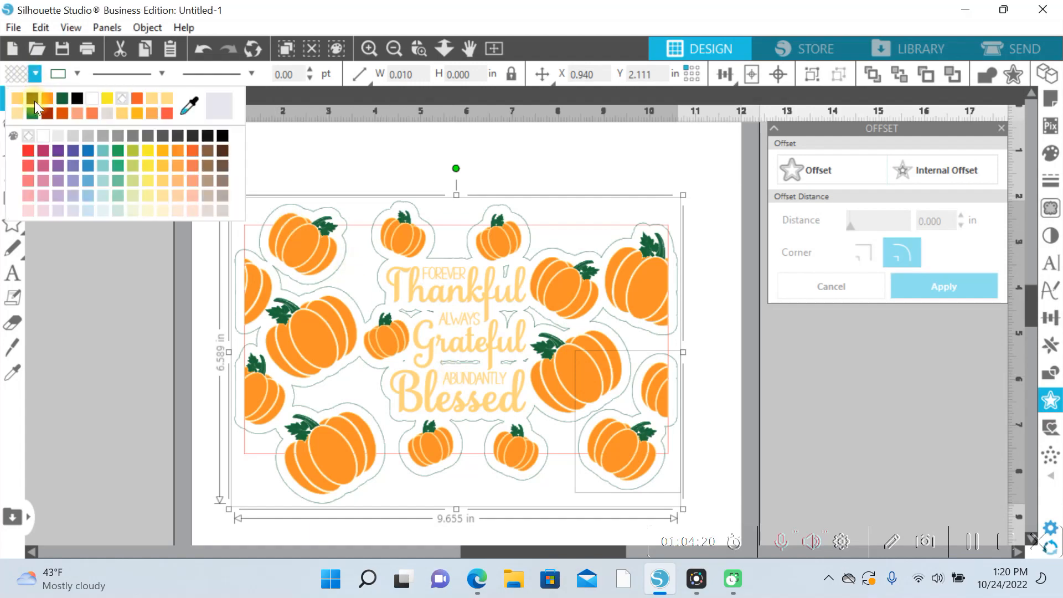
{"action": "left_click", "coordinate": [33, 98]}
{"action": "left_click", "coordinate": [76, 74]}
{"action": "left_click", "coordinate": [60, 97]}
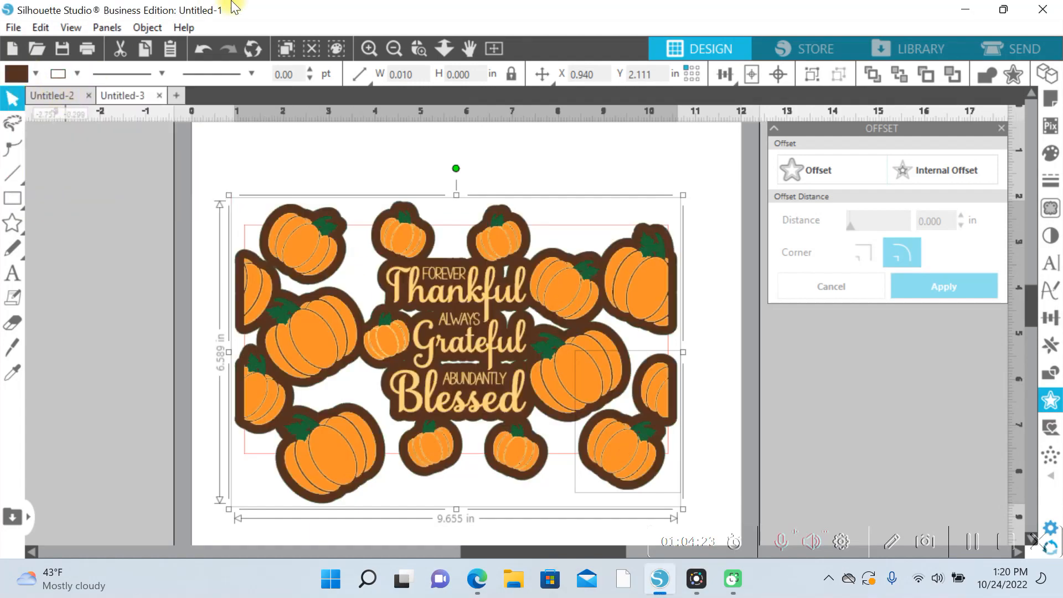
{"action": "left_click", "coordinate": [369, 49]}
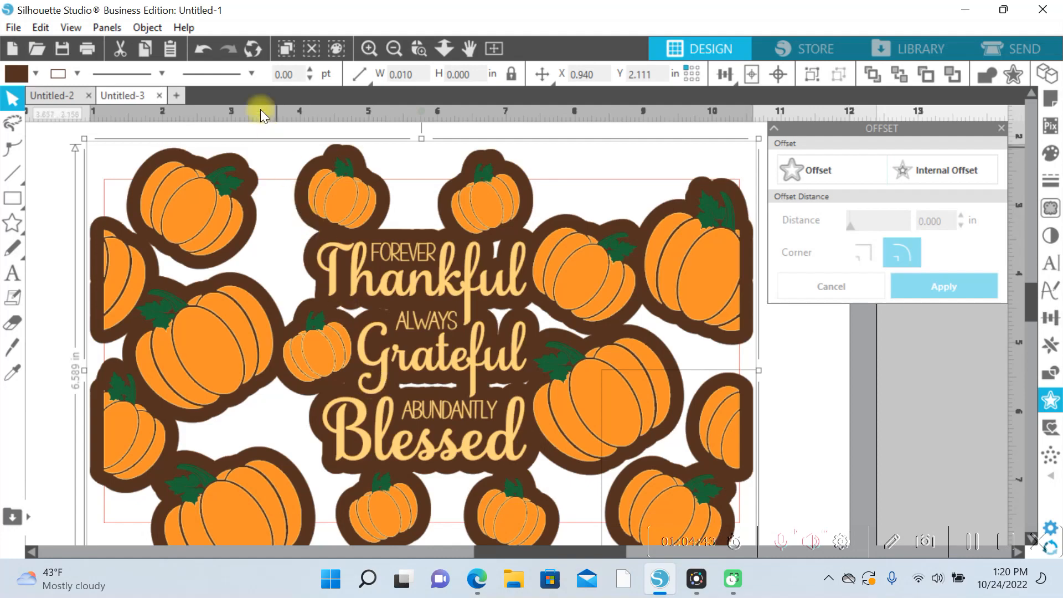
{"action": "left_click", "coordinate": [202, 49]}
{"action": "left_click", "coordinate": [202, 48]}
Step: Release the offset's compound path with the grouped design moved off the page, and return the design inside the offset outlines
{"action": "left_click_drag", "start_coordinate": [570, 300], "coordinate": [1051, 369]}
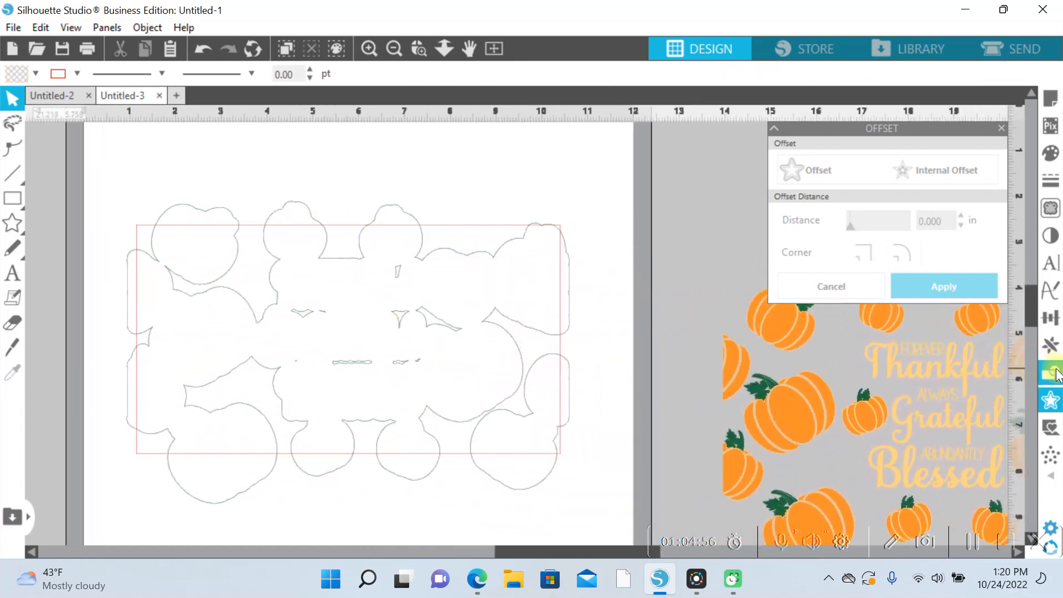
{"action": "right_click", "coordinate": [355, 364]}
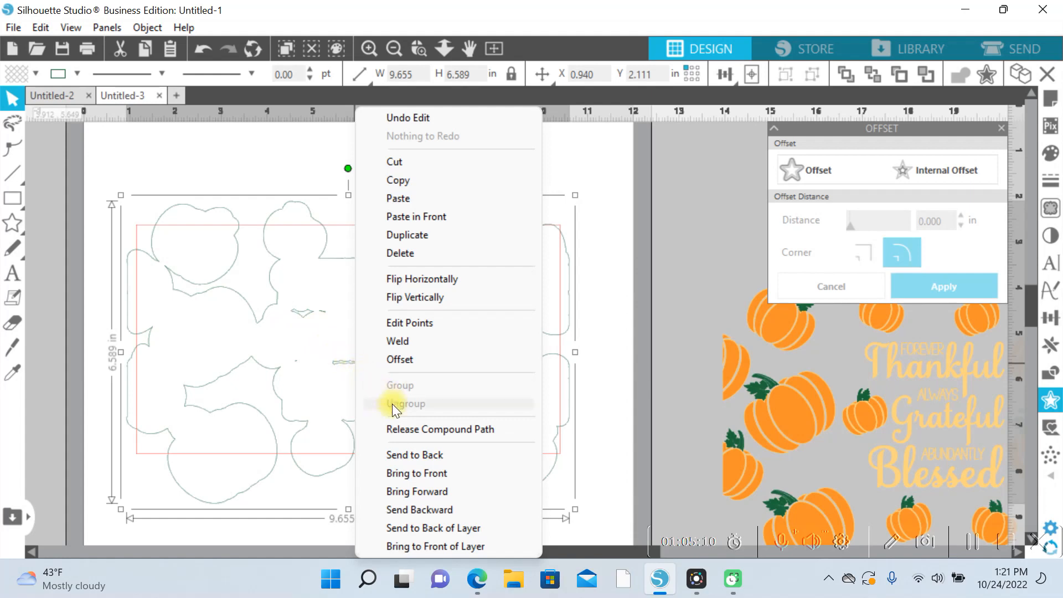
{"action": "left_click", "coordinate": [403, 429]}
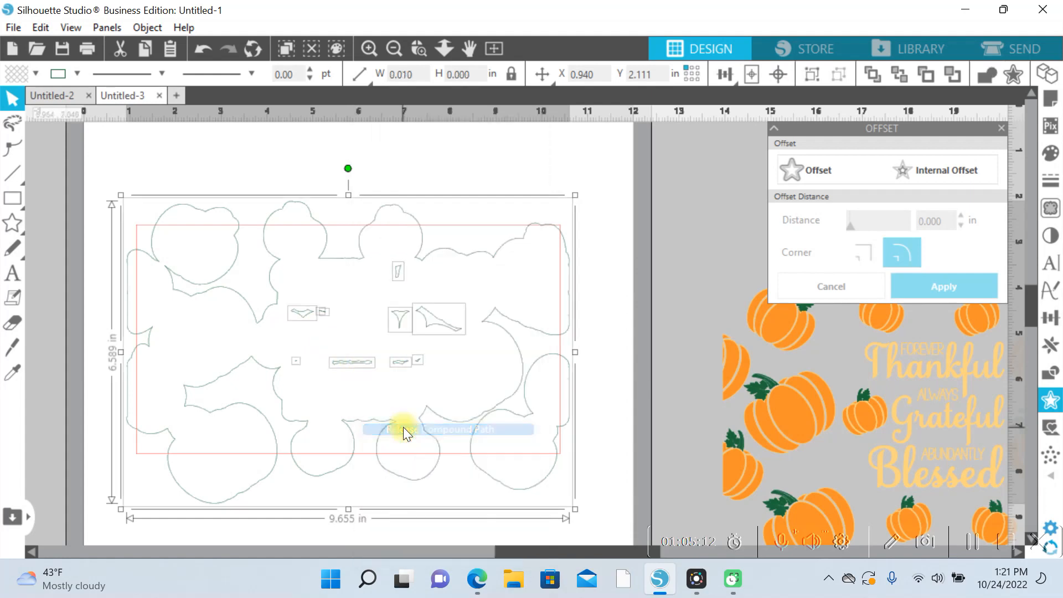
{"action": "left_click", "coordinate": [403, 427]}
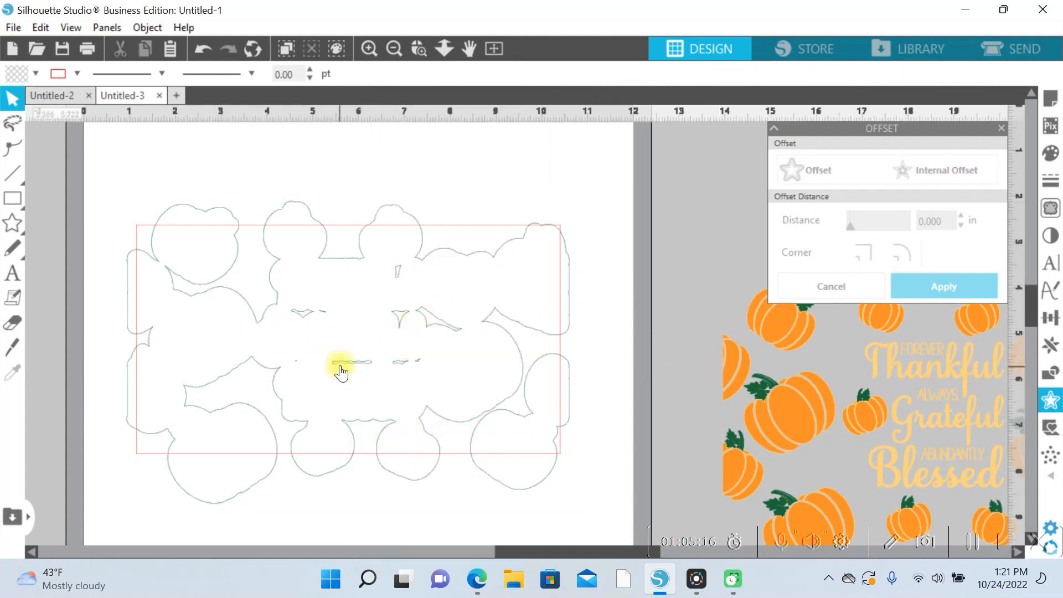
{"action": "left_click_drag", "start_coordinate": [784, 434], "coordinate": [198, 354]}
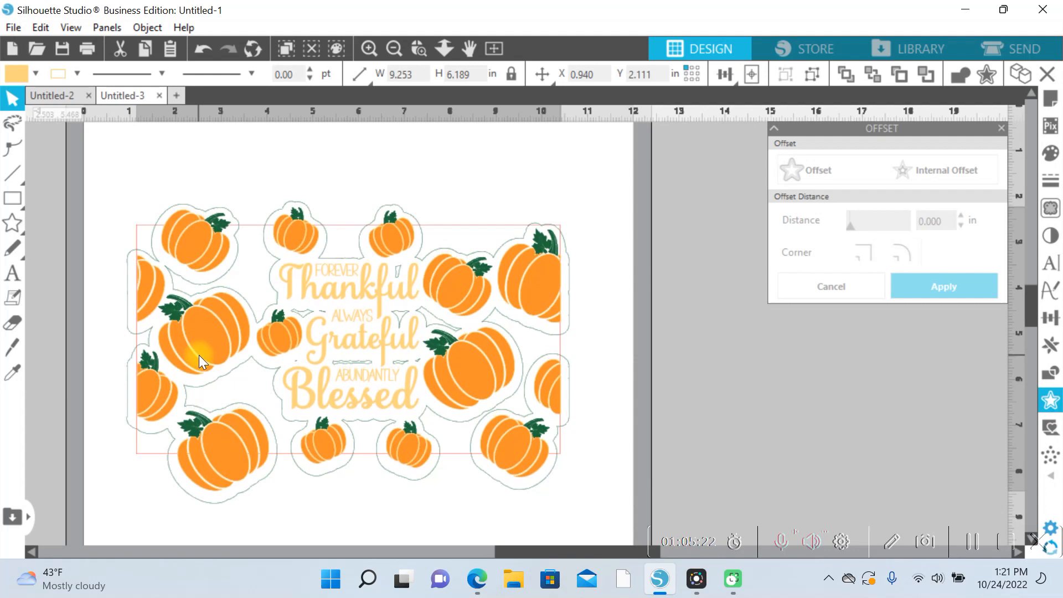
{"action": "key", "text": "Escape"}
Step: Delete the small leftover offset pieces between the text lines, on the left and right of ALWAYS and underneath Grateful
{"action": "left_click", "coordinate": [369, 49]}
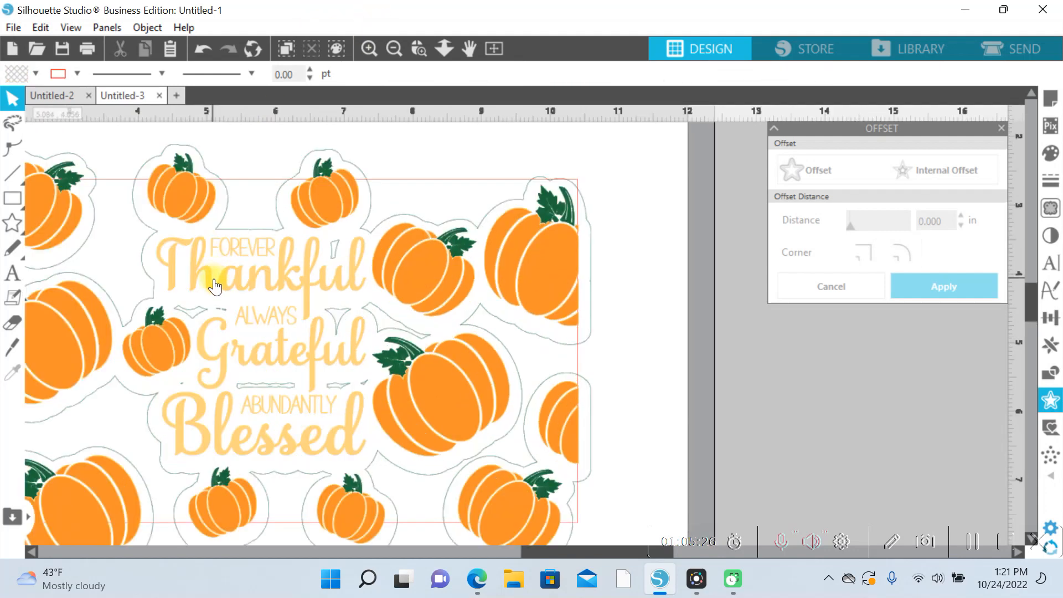
{"action": "left_click", "coordinate": [197, 312]}
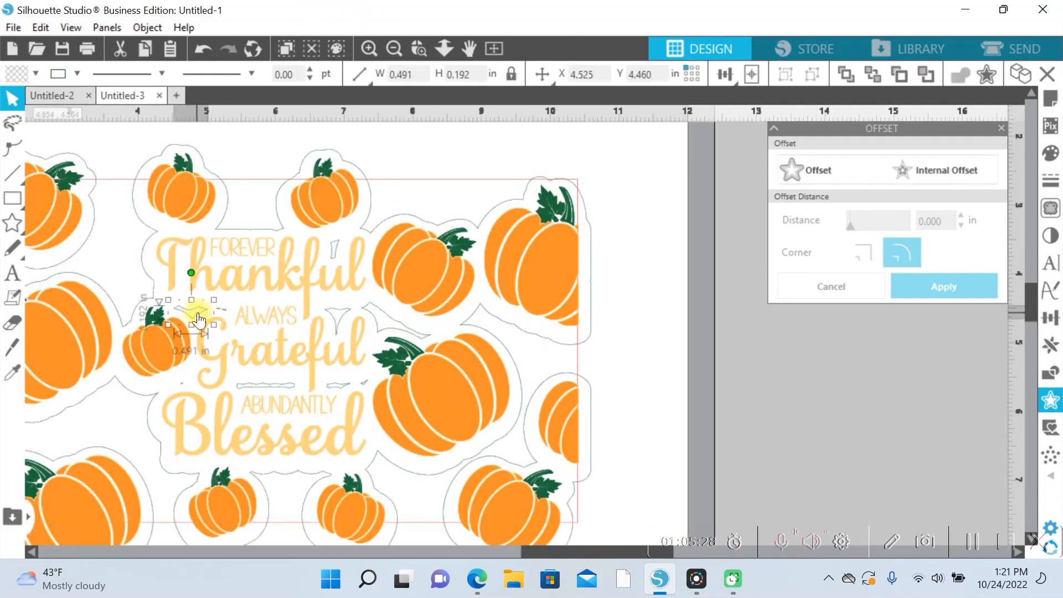
{"action": "key", "text": "Delete"}
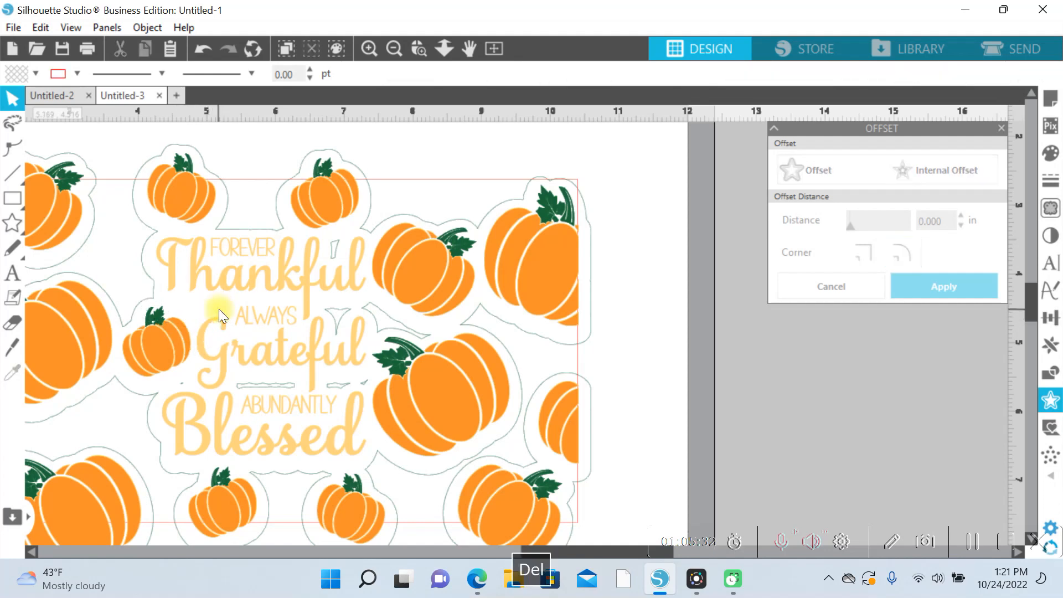
{"action": "left_click", "coordinate": [247, 384]}
{"action": "key", "text": "Delete"}
{"action": "left_click", "coordinate": [336, 384]}
{"action": "key", "text": "Delete"}
{"action": "left_click", "coordinate": [363, 382]}
{"action": "key", "text": "Delete"}
{"action": "left_click", "coordinate": [338, 314]}
{"action": "key", "text": "Delete"}
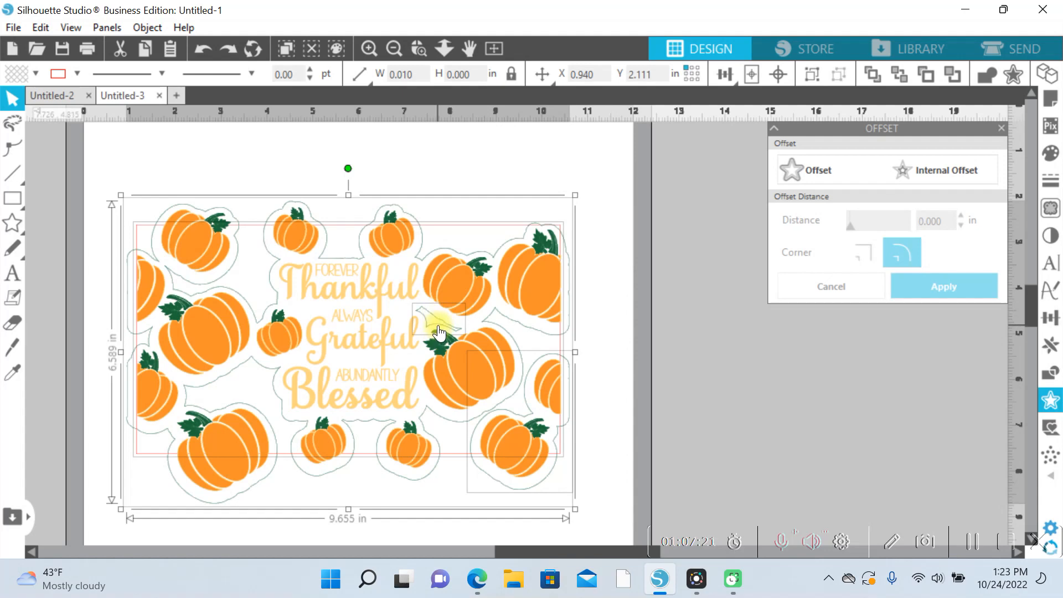
Step: Combine all the offset outlines into one compound path, leaving the template rectangle and the grouped design out of the selection
{"action": "left_click", "coordinate": [120, 150]}
{"action": "left_click_drag", "start_coordinate": [117, 155], "coordinate": [570, 487]}
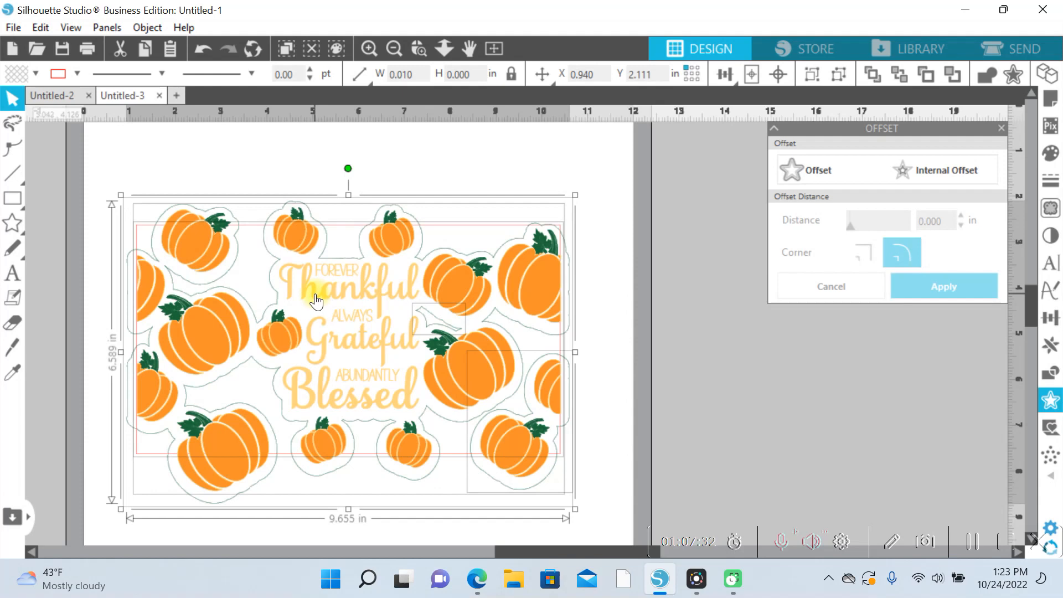
{"action": "left_click", "coordinate": [471, 228], "text": "shift"}
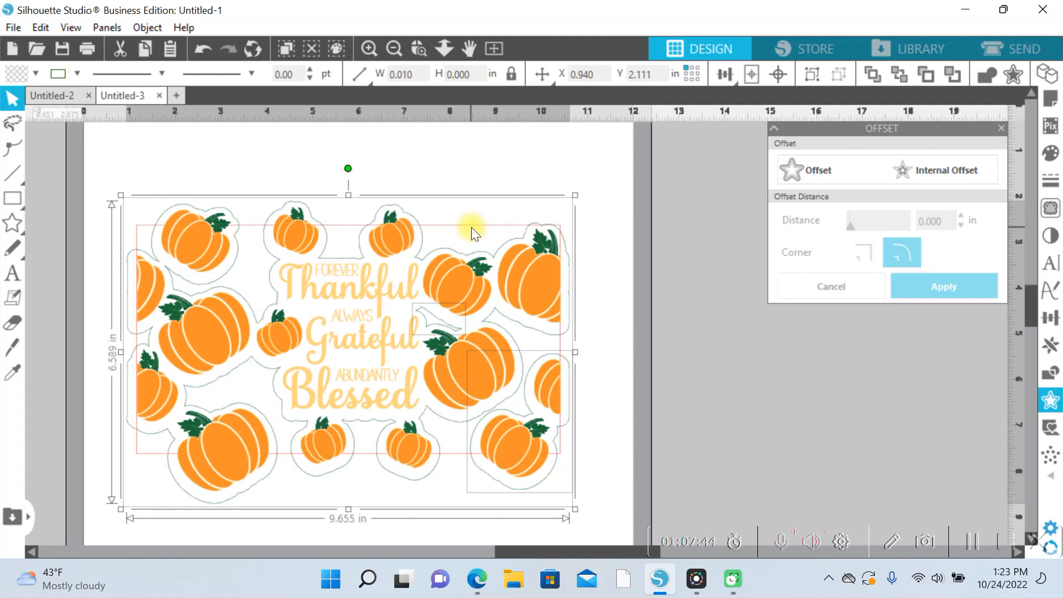
{"action": "right_click", "coordinate": [417, 487]}
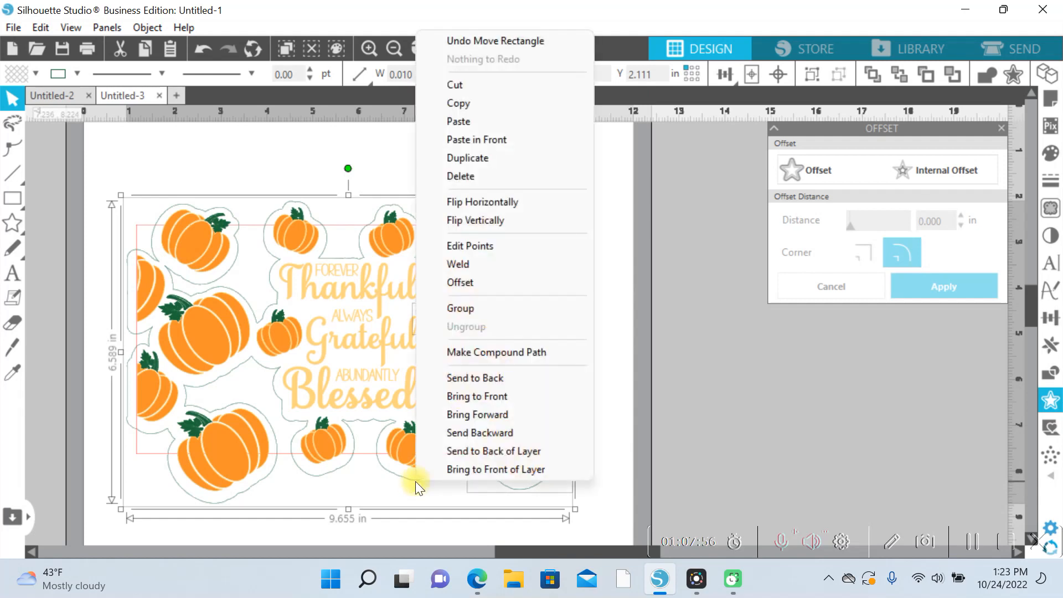
{"action": "left_click", "coordinate": [484, 352]}
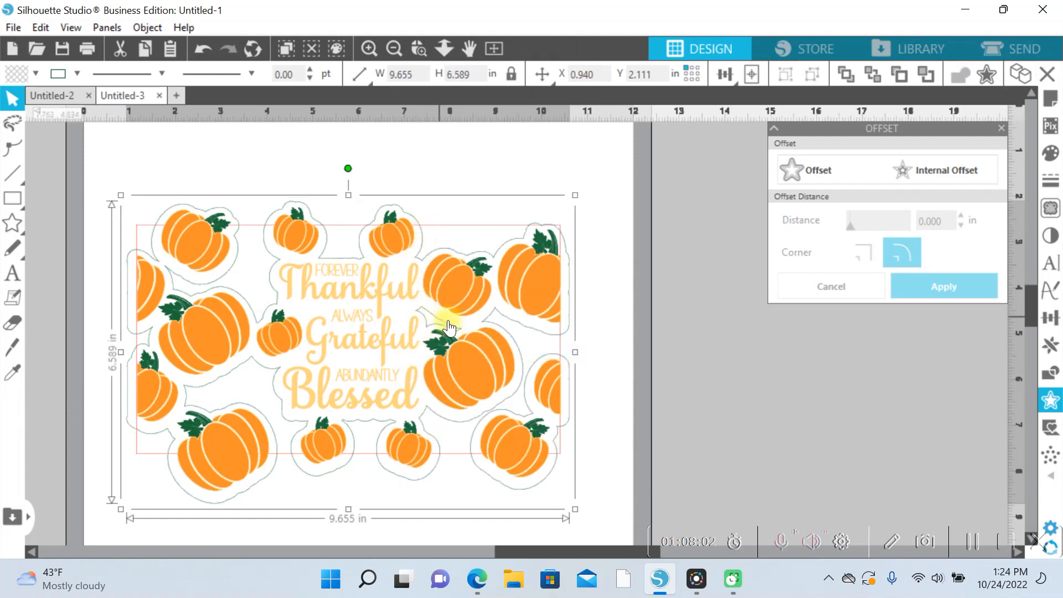
Step: Give the combined offset a dark brown fill and a dark brown line color
{"action": "left_click", "coordinate": [37, 75]}
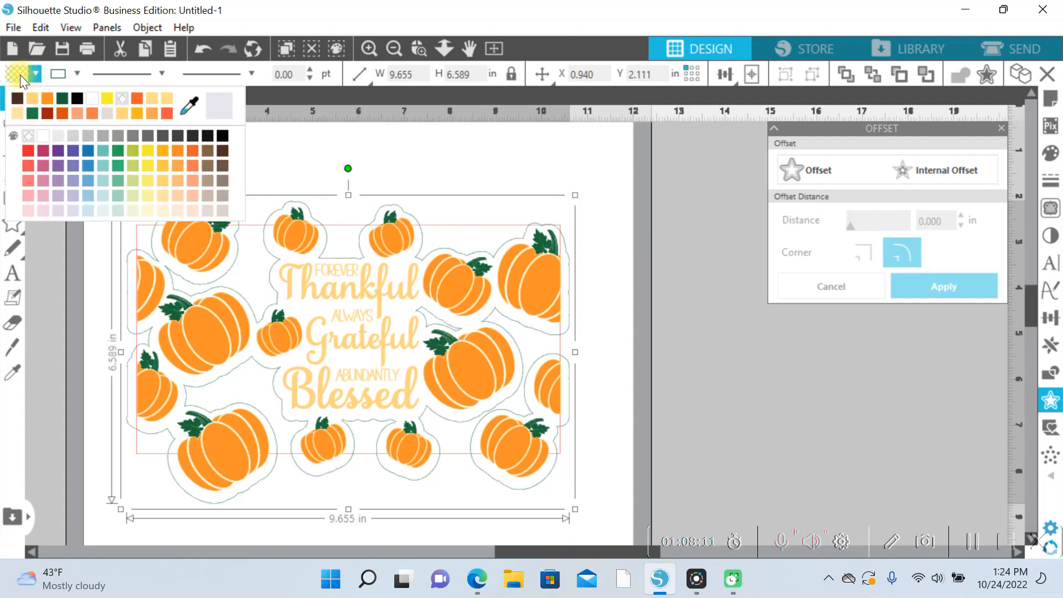
{"action": "left_click", "coordinate": [15, 96]}
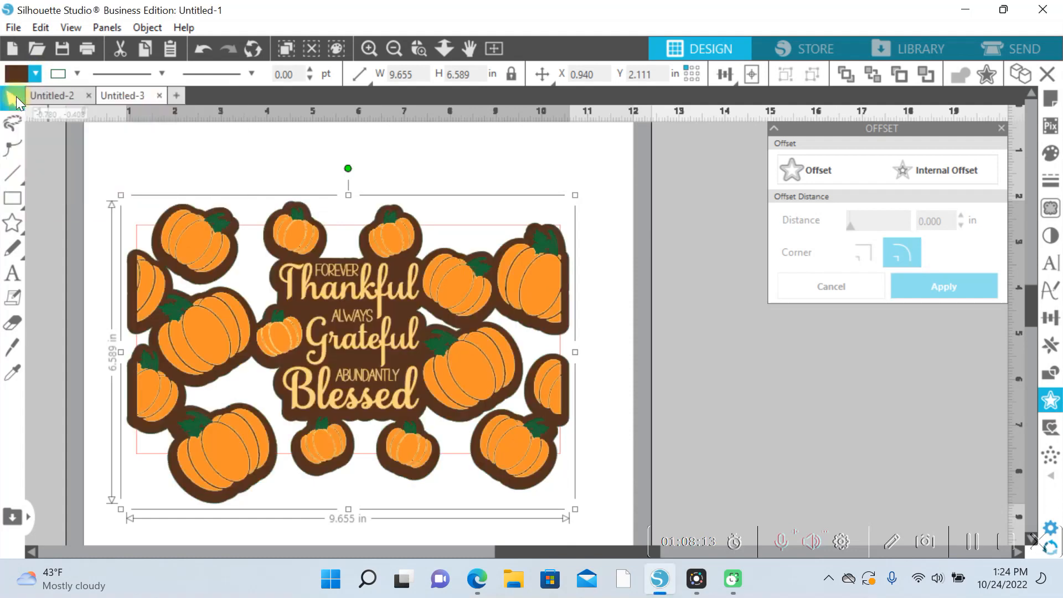
{"action": "left_click", "coordinate": [78, 73]}
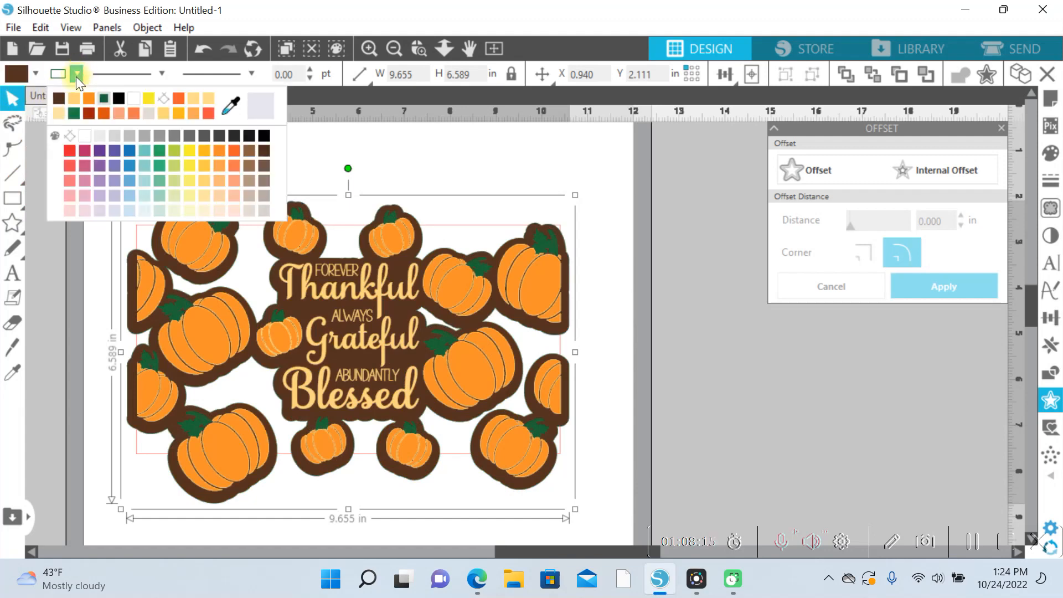
{"action": "left_click", "coordinate": [56, 98]}
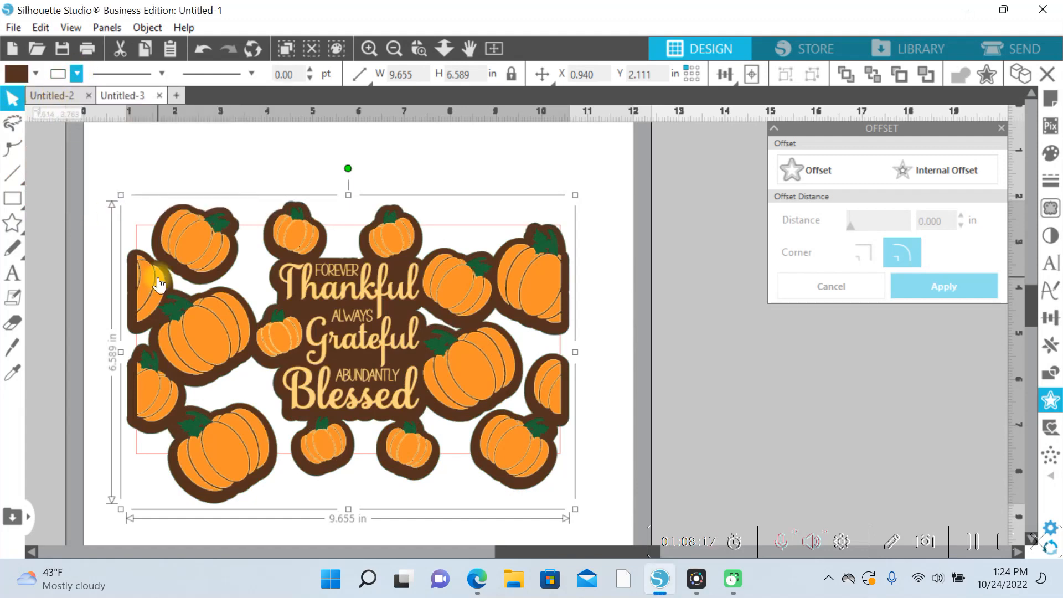
Step: Move the grouped pumpkins and text off the page, clear of the brown offset
{"action": "left_click", "coordinate": [210, 350]}
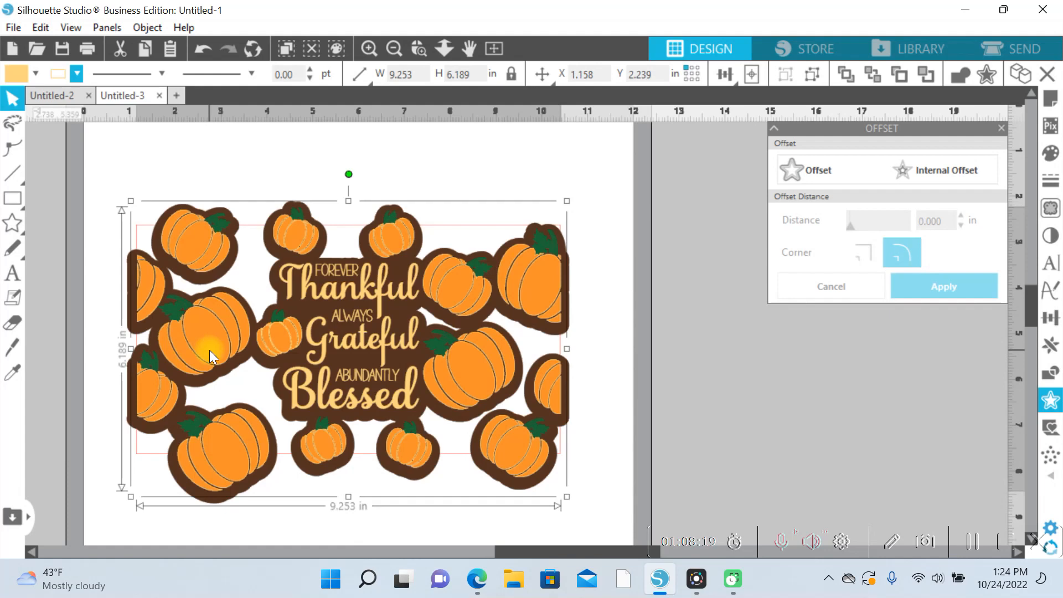
{"action": "left_click_drag", "start_coordinate": [209, 349], "coordinate": [208, 351]}
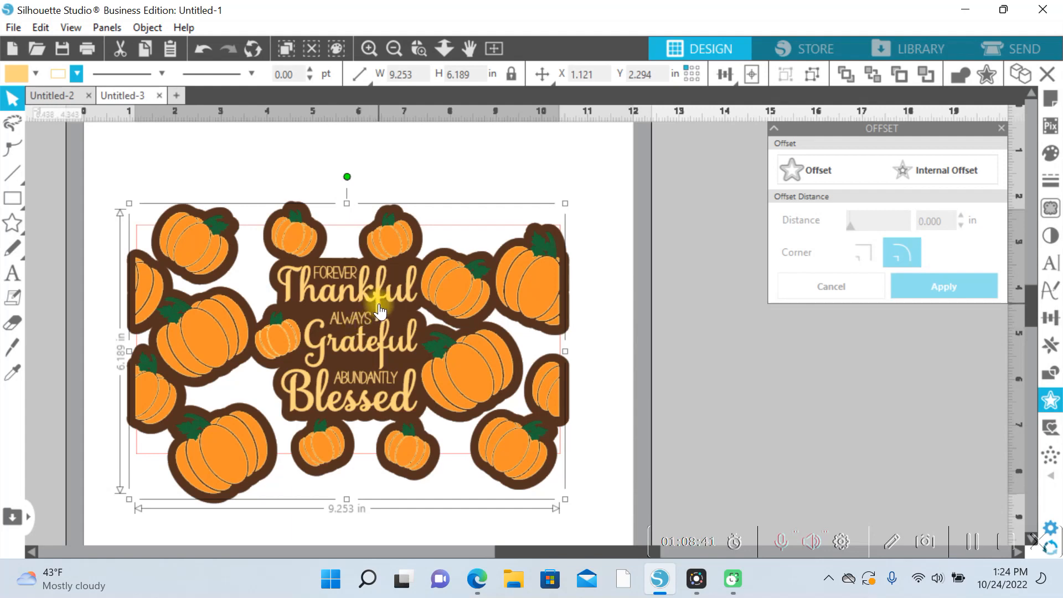
{"action": "left_click_drag", "start_coordinate": [379, 305], "coordinate": [1017, 327]}
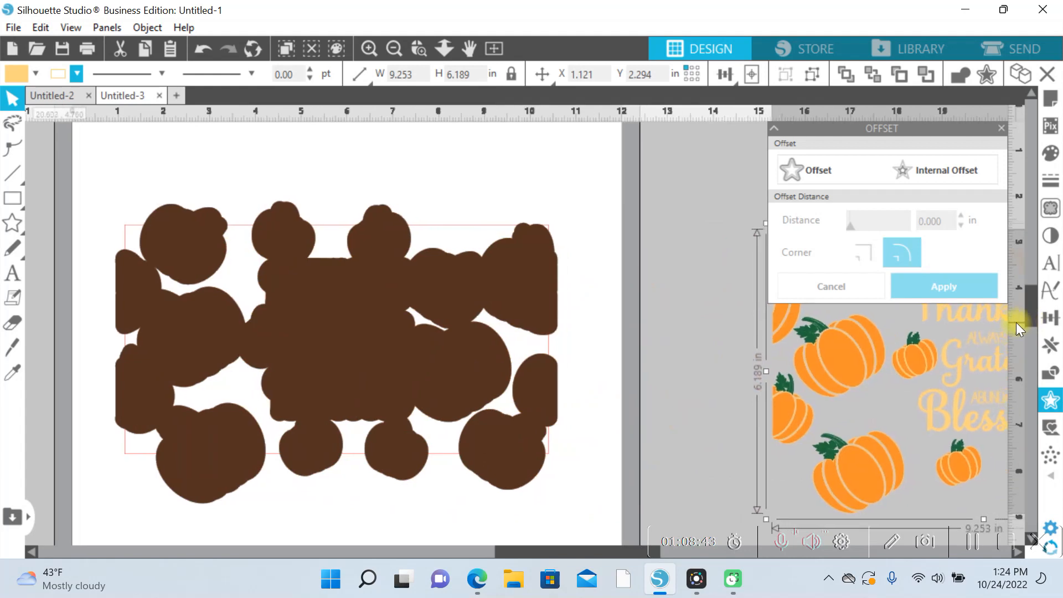
Step: Apply a 0.2 in outward offset with rounded corners around the brown shape and color it orange
{"action": "left_click", "coordinate": [357, 348]}
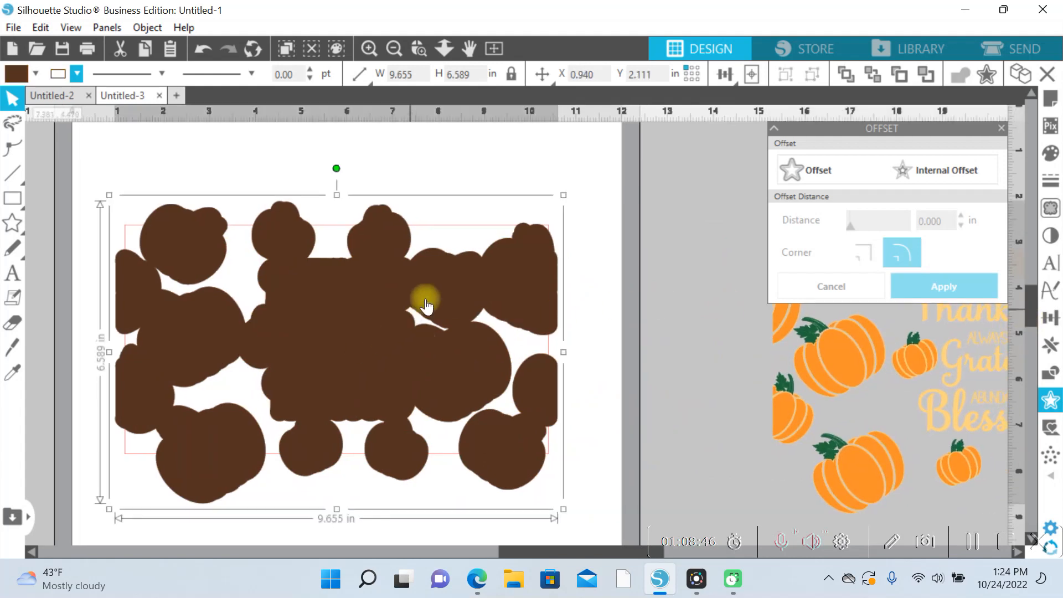
{"action": "left_click", "coordinate": [812, 171]}
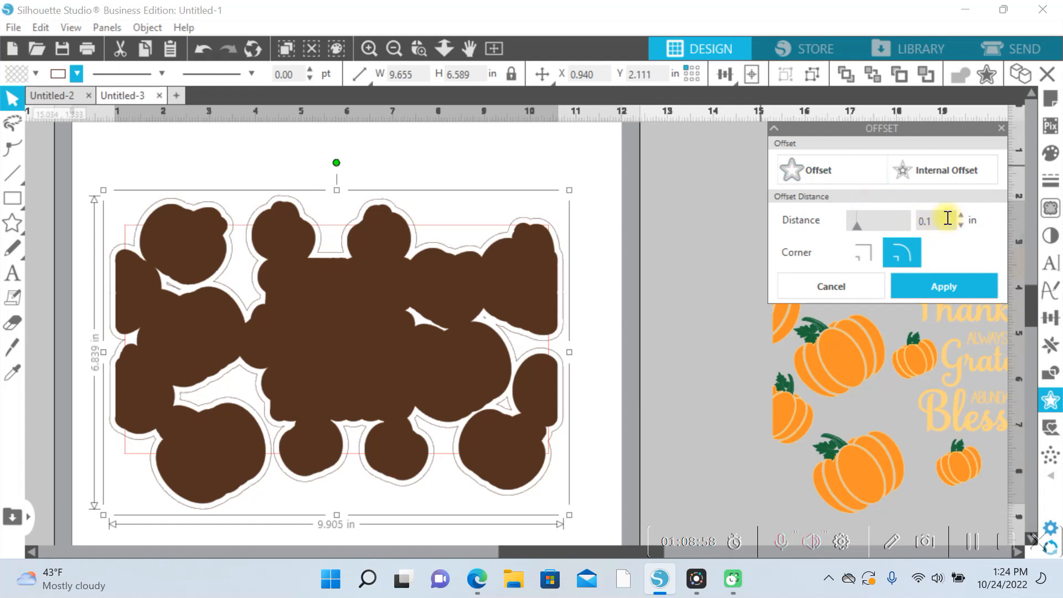
{"action": "key", "text": "Return"}
{"action": "left_click", "coordinate": [944, 287]}
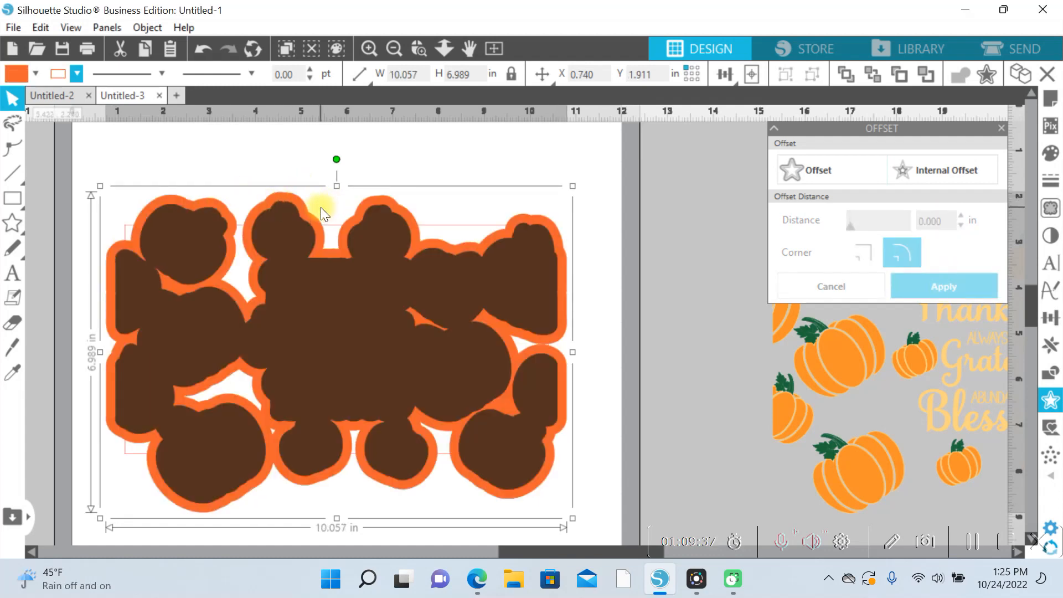
Step: Add two more 0.2 in rounded offsets around the orange one, light yellow then dark brown, and return the grouped design on top
{"action": "left_click", "coordinate": [820, 166]}
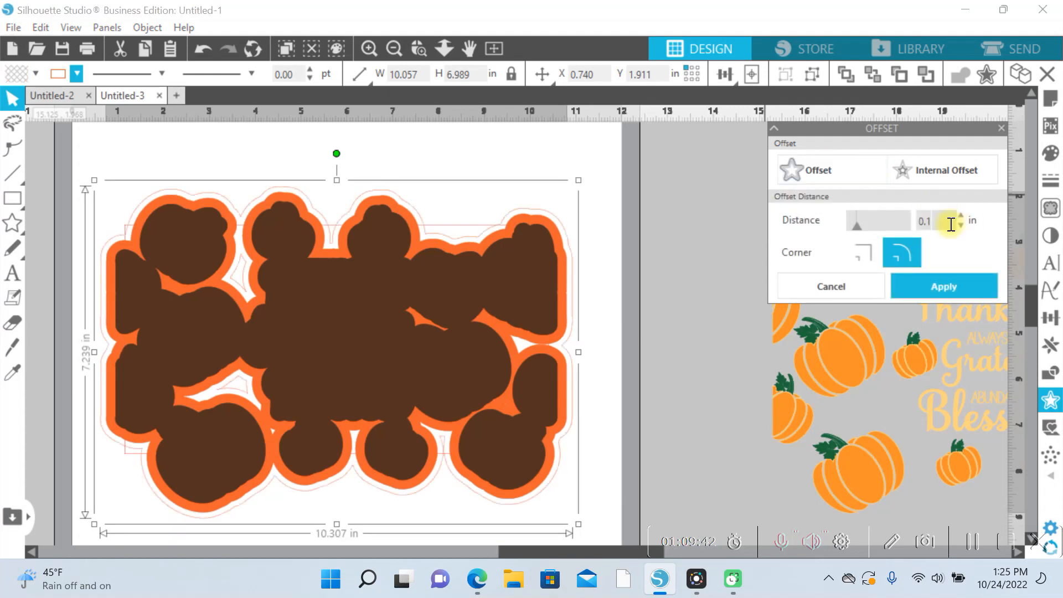
{"action": "left_click", "coordinate": [949, 290]}
{"action": "left_click", "coordinate": [333, 372]}
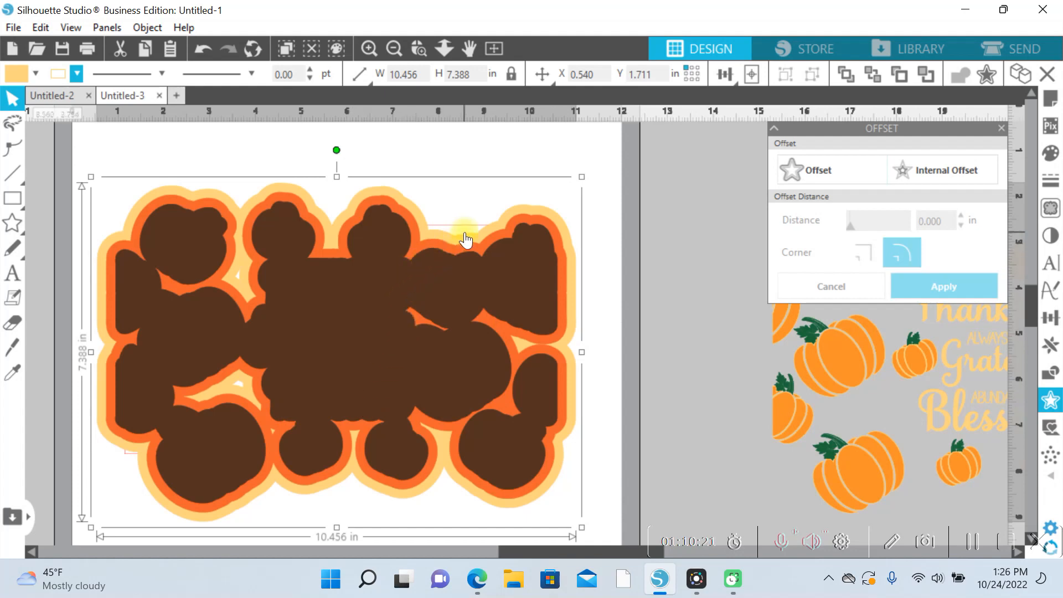
{"action": "left_click", "coordinate": [813, 169]}
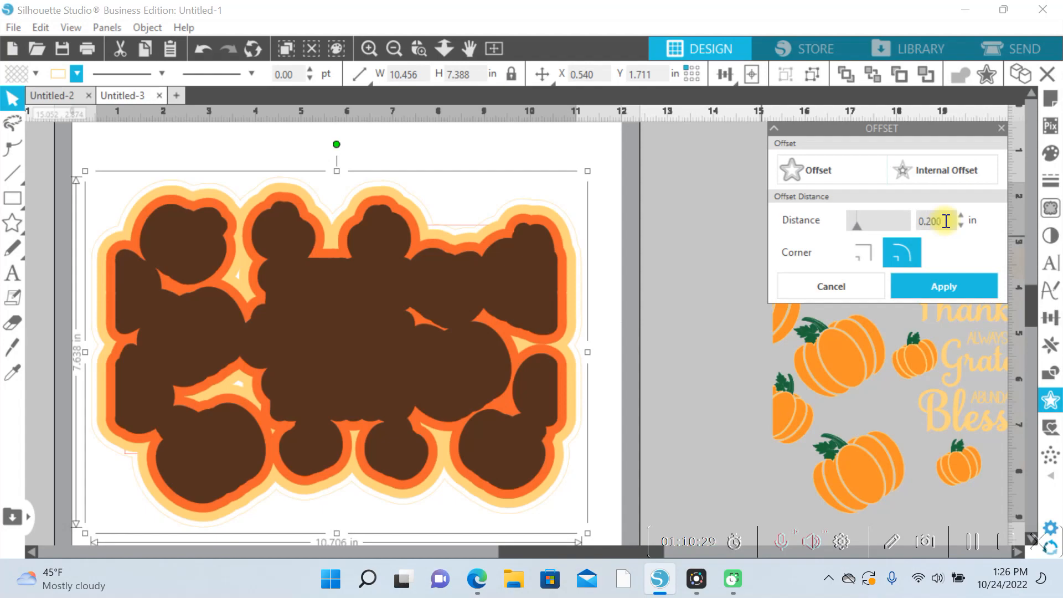
{"action": "left_click", "coordinate": [935, 283]}
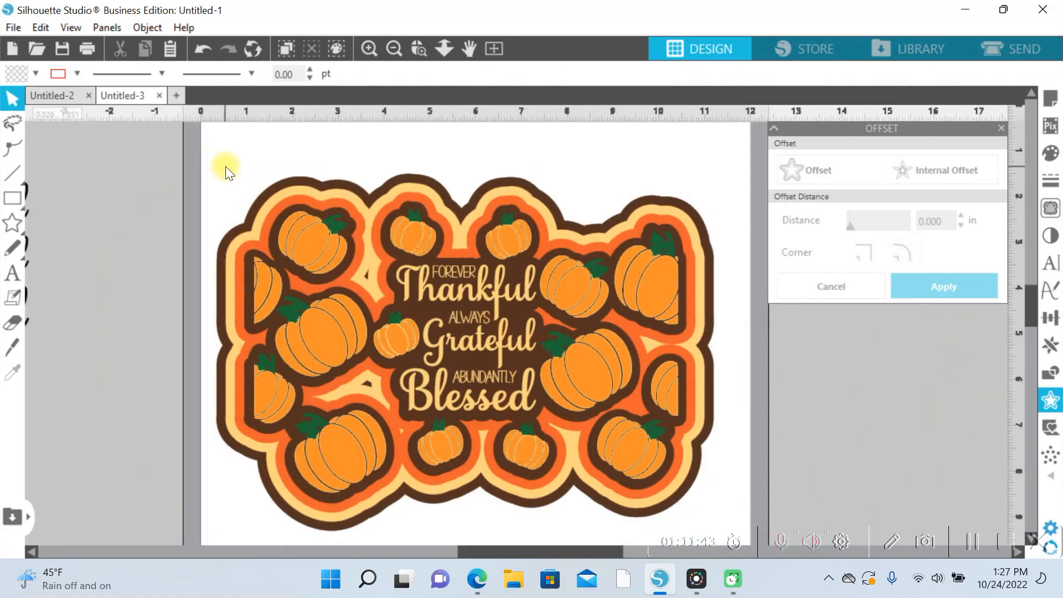
Step: Group the pumpkin and text design with its four colored offset layers and send the group to the back
{"action": "left_click", "coordinate": [255, 212]}
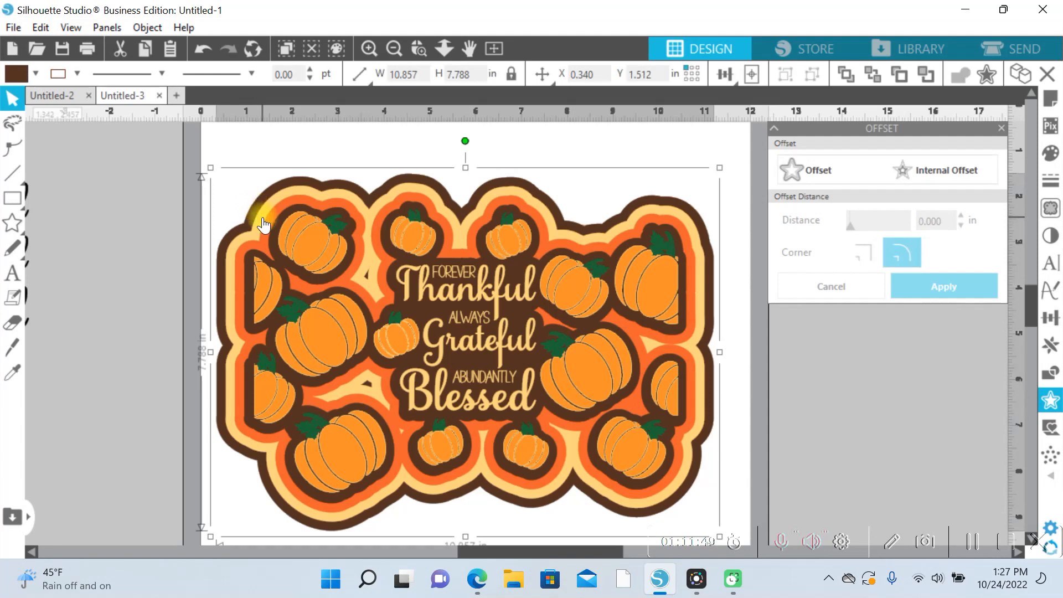
{"action": "left_click", "coordinate": [263, 222]}
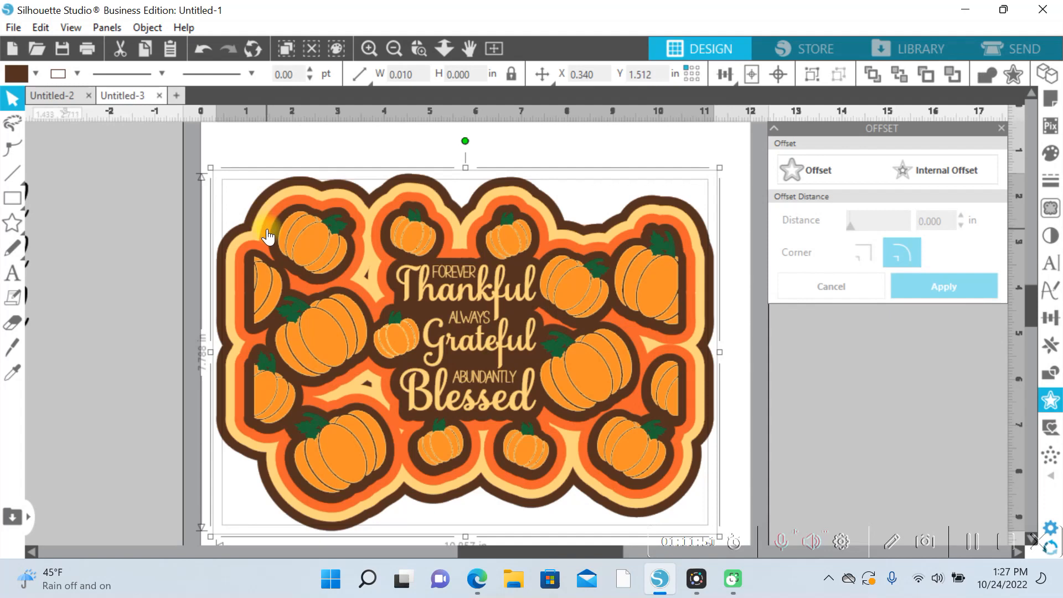
{"action": "left_click", "coordinate": [273, 247]}
{"action": "left_click", "coordinate": [312, 244]}
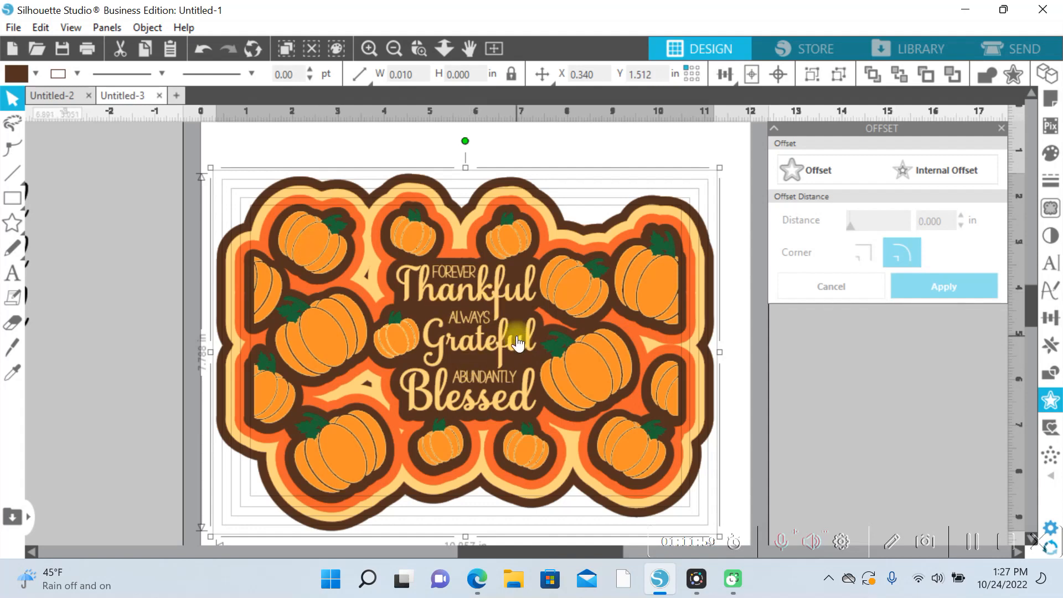
{"action": "left_click", "coordinate": [812, 73]}
{"action": "left_click", "coordinate": [458, 311]}
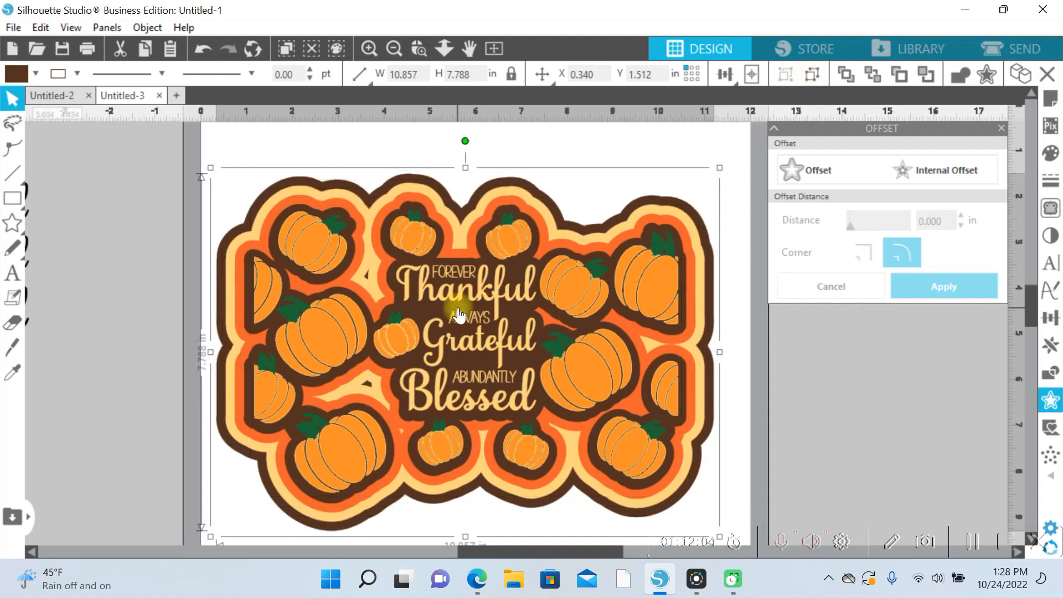
{"action": "right_click", "coordinate": [458, 314]}
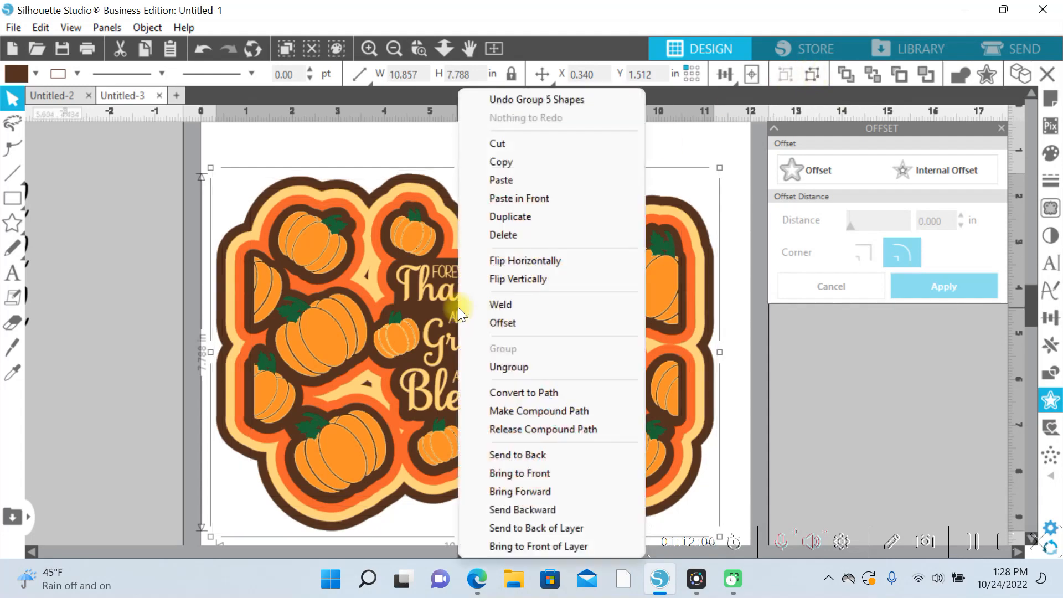
{"action": "left_click", "coordinate": [512, 454]}
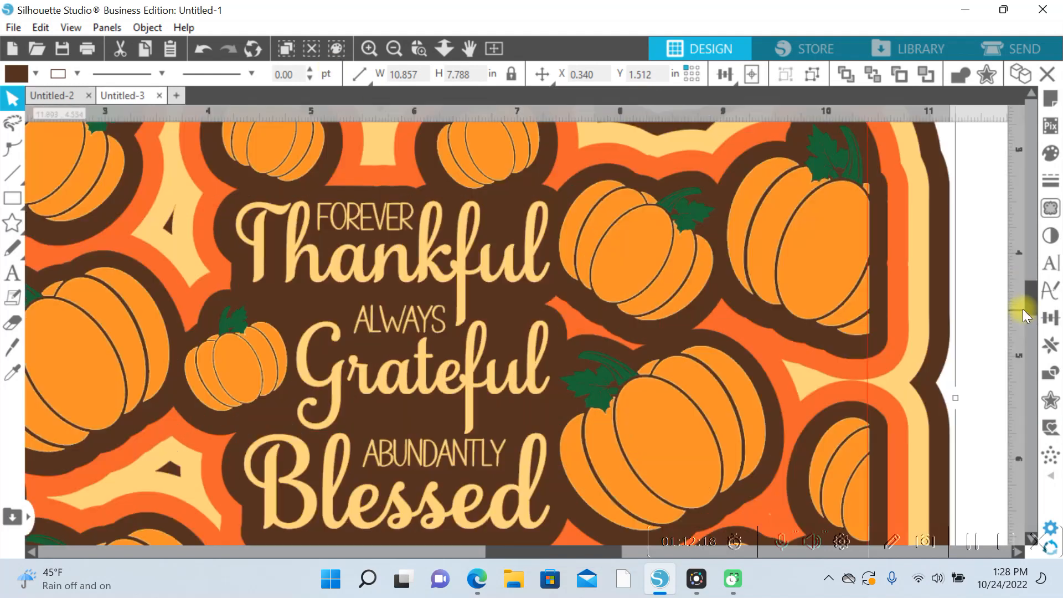
Step: Draw a straight vertical line about 10.99 in long in the gray area to the left of the page
{"action": "left_click_drag", "start_coordinate": [1033, 307], "coordinate": [1030, 287]}
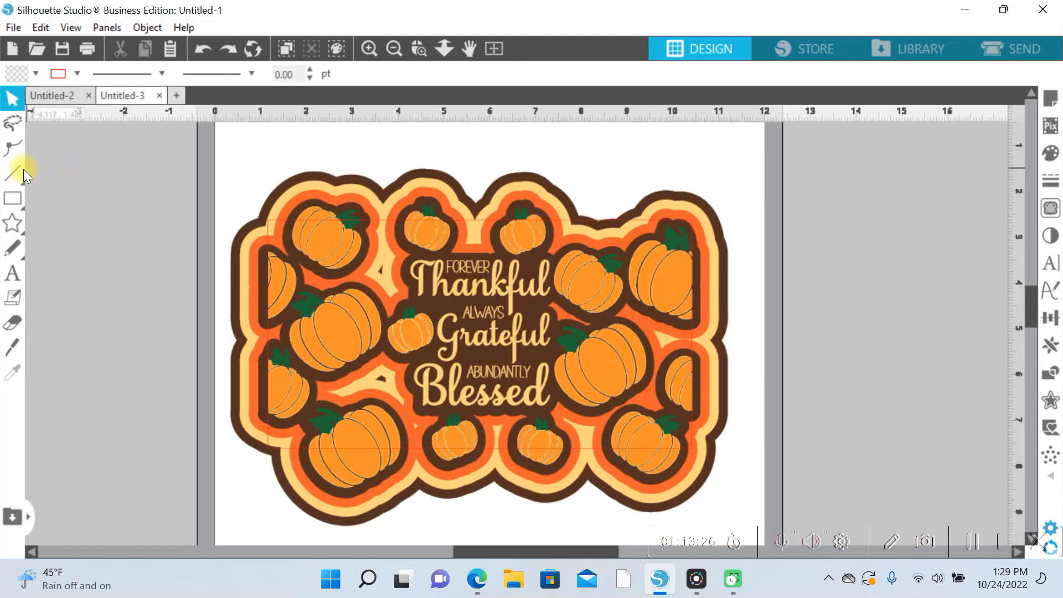
{"action": "mouse_move", "coordinate": [12, 177]}
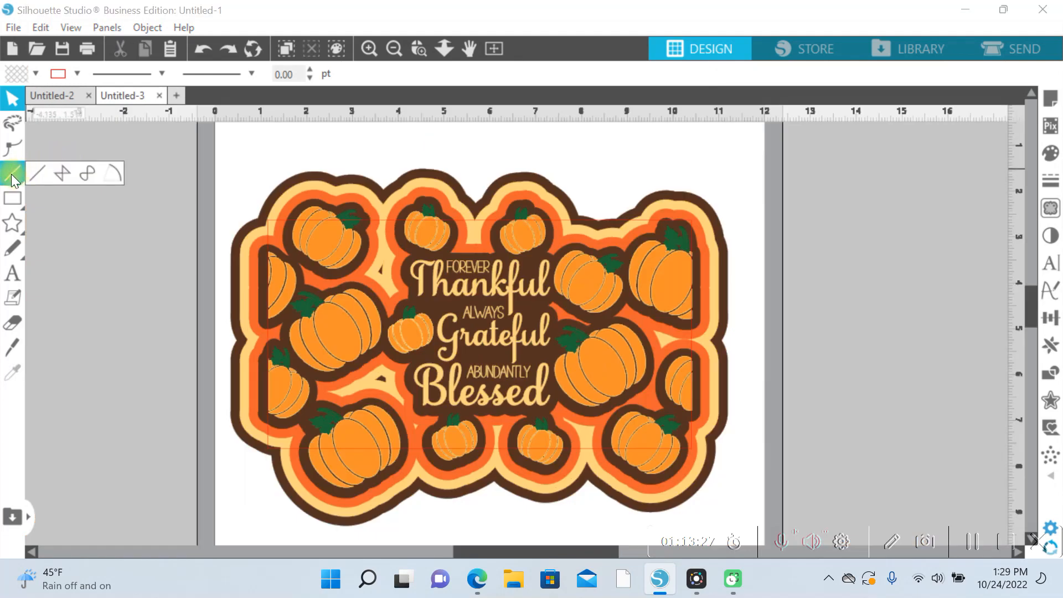
{"action": "left_click", "coordinate": [12, 178]}
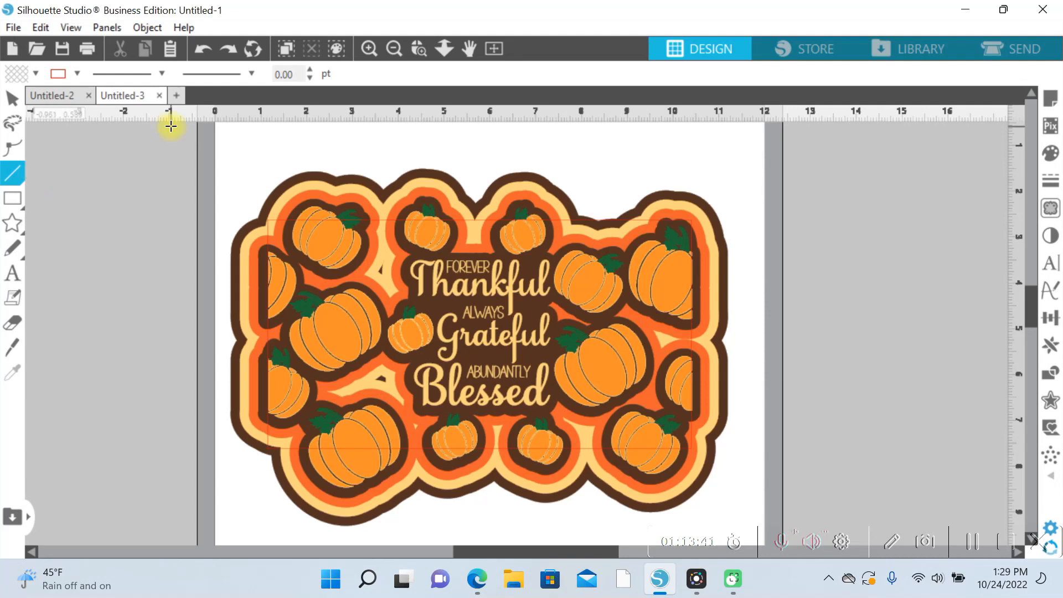
{"action": "mouse_move", "coordinate": [171, 126]}
{"action": "left_mouse_down"}
{"action": "mouse_move", "coordinate": [154, 550]}
{"action": "mouse_move", "coordinate": [161, 488]}
{"action": "left_mouse_up"}
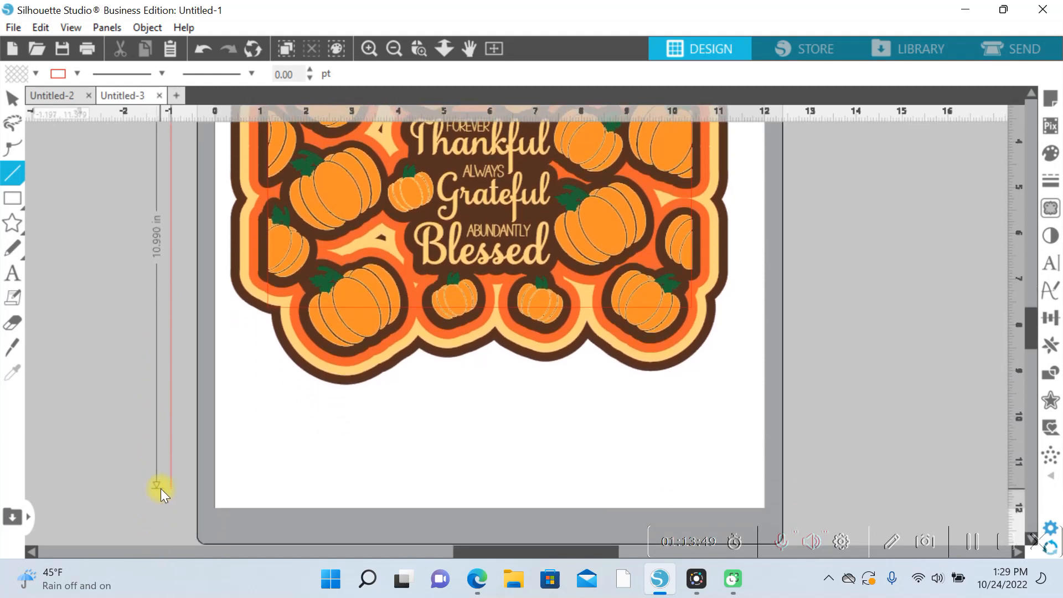
{"action": "left_click_drag", "start_coordinate": [160, 488], "coordinate": [160, 488]}
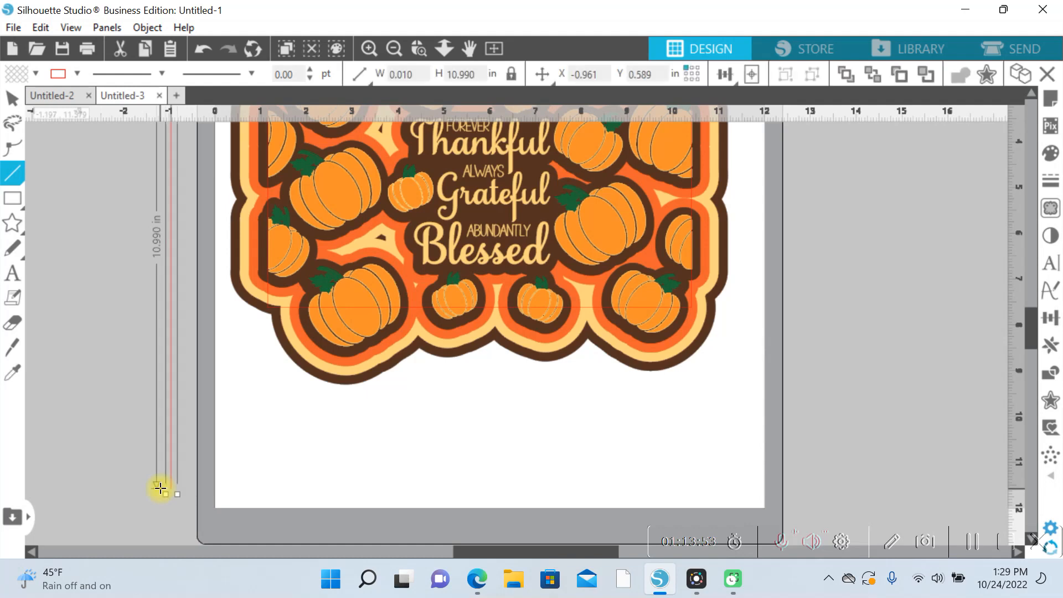
{"action": "left_click", "coordinate": [12, 101]}
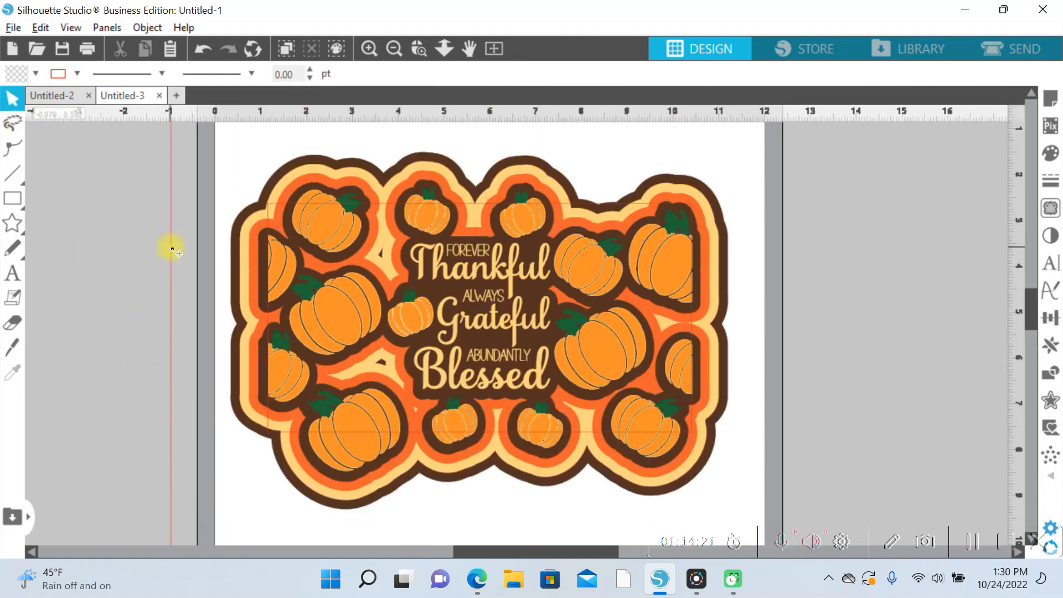
Step: Duplicate the vertical line and place the copy along the left edge of the template rectangle
{"action": "left_click_drag", "start_coordinate": [173, 250], "coordinate": [221, 250]}
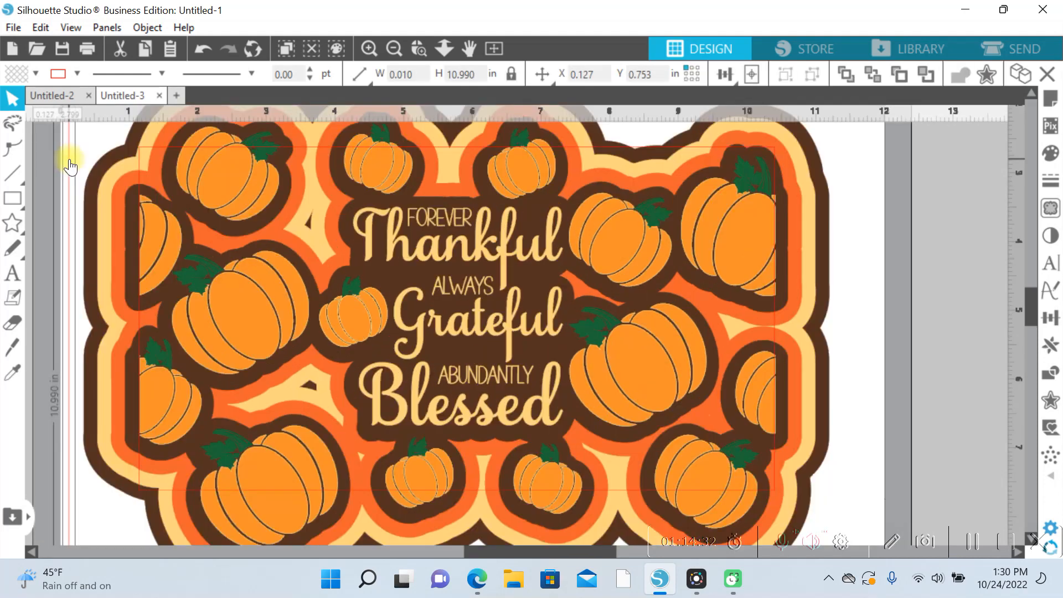
{"action": "left_click_drag", "start_coordinate": [68, 159], "coordinate": [139, 177]}
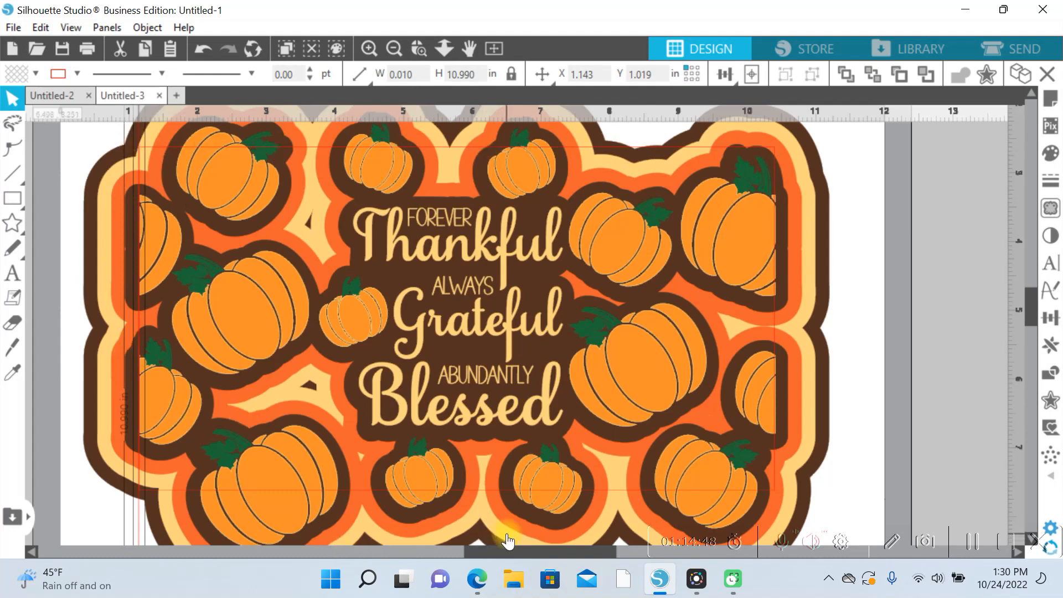
{"action": "left_click", "coordinate": [393, 49]}
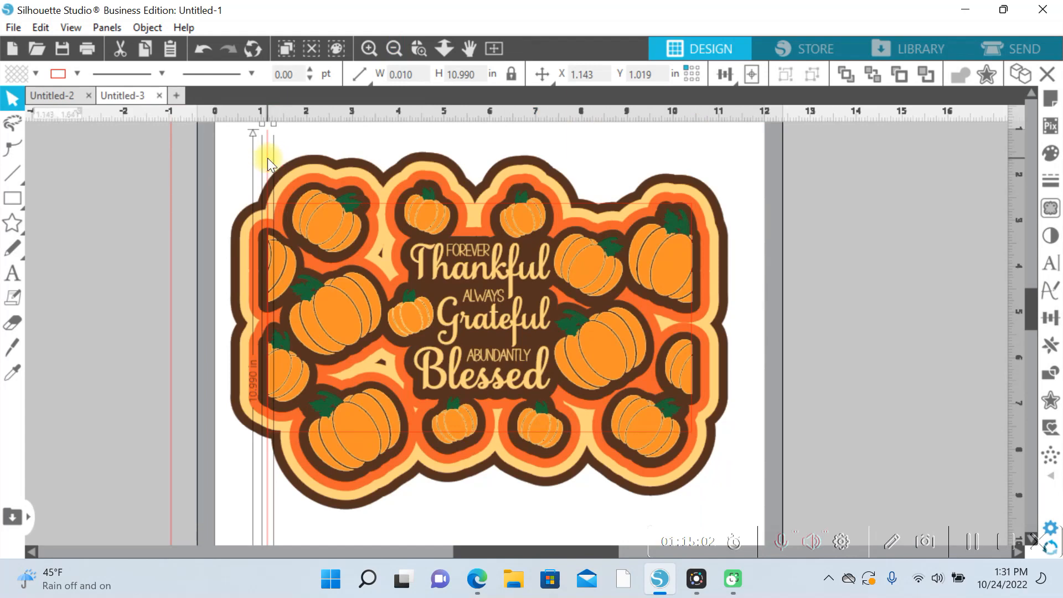
Step: Move the vertical line along the template's left edge up to Y 0.855 in and bring it to the front
{"action": "left_click_drag", "start_coordinate": [268, 159], "coordinate": [269, 151]}
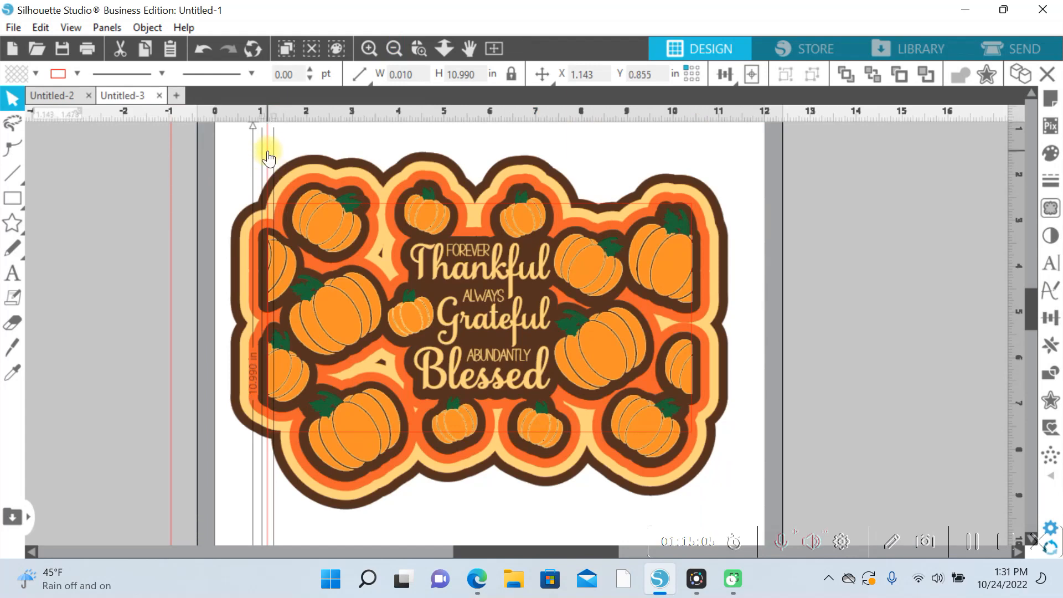
{"action": "right_click", "coordinate": [268, 152]}
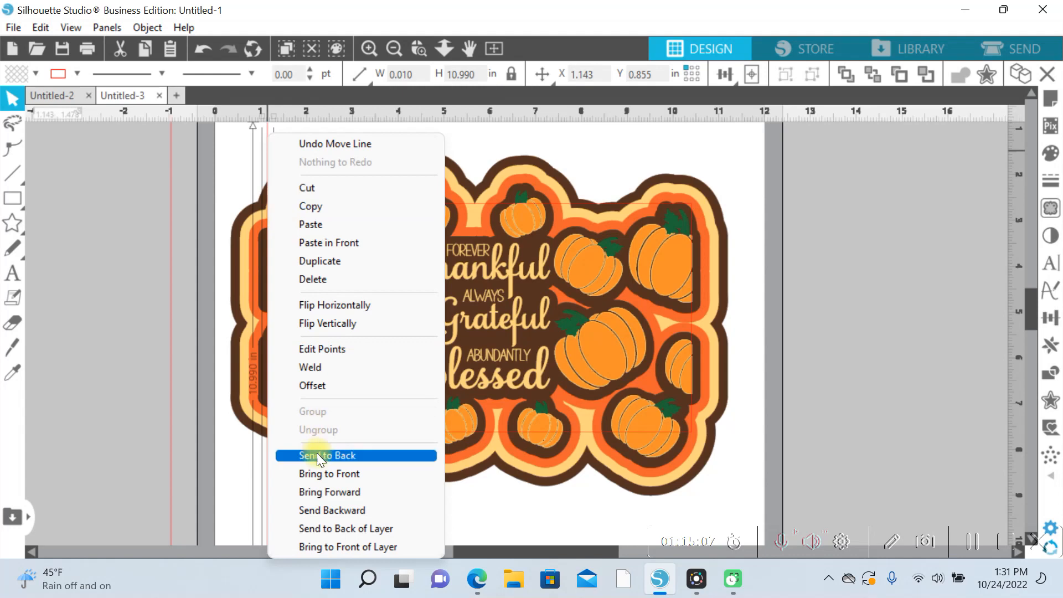
{"action": "left_click", "coordinate": [320, 474]}
Step: Select the layered pumpkin design together with the left vertical line and divide the design along it
{"action": "scroll", "coordinate": [463, 154], "scroll_direction": "left", "scroll_amount": 3}
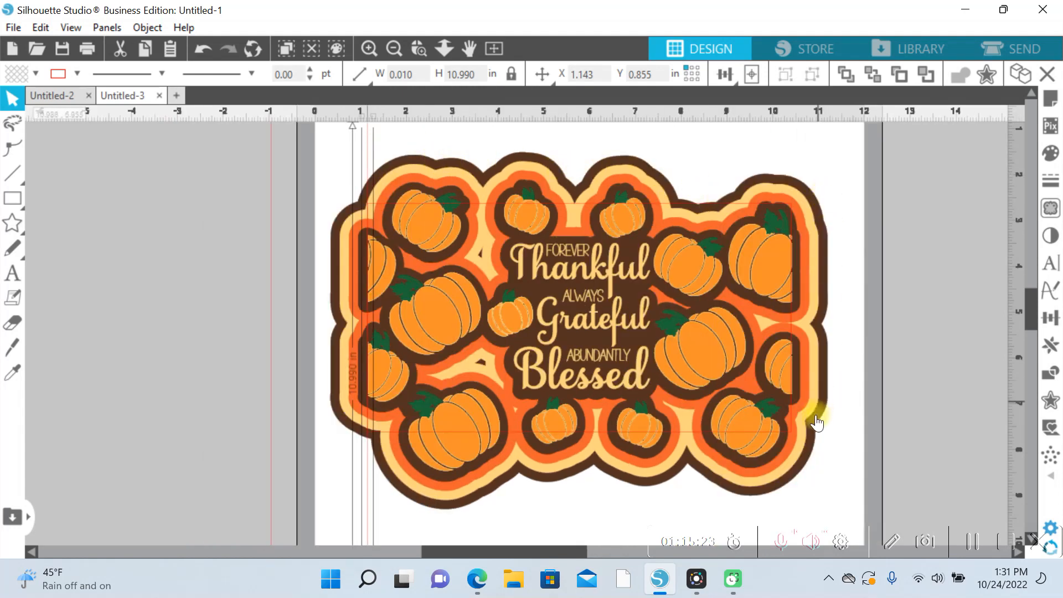
{"action": "left_click", "coordinate": [331, 138]}
{"action": "left_click_drag", "start_coordinate": [333, 147], "coordinate": [416, 270]}
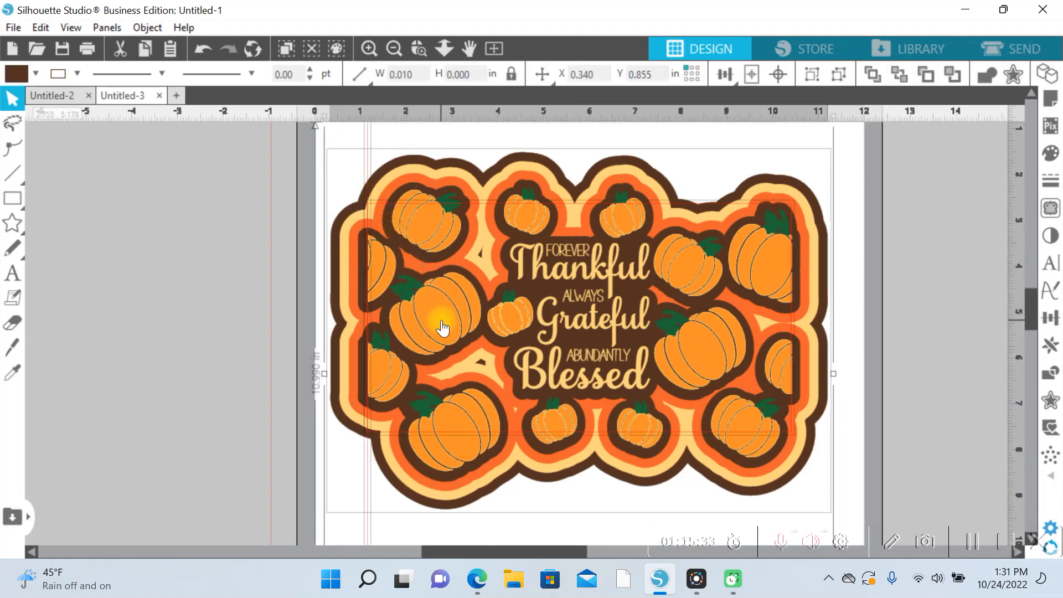
{"action": "left_click", "coordinate": [575, 210]}
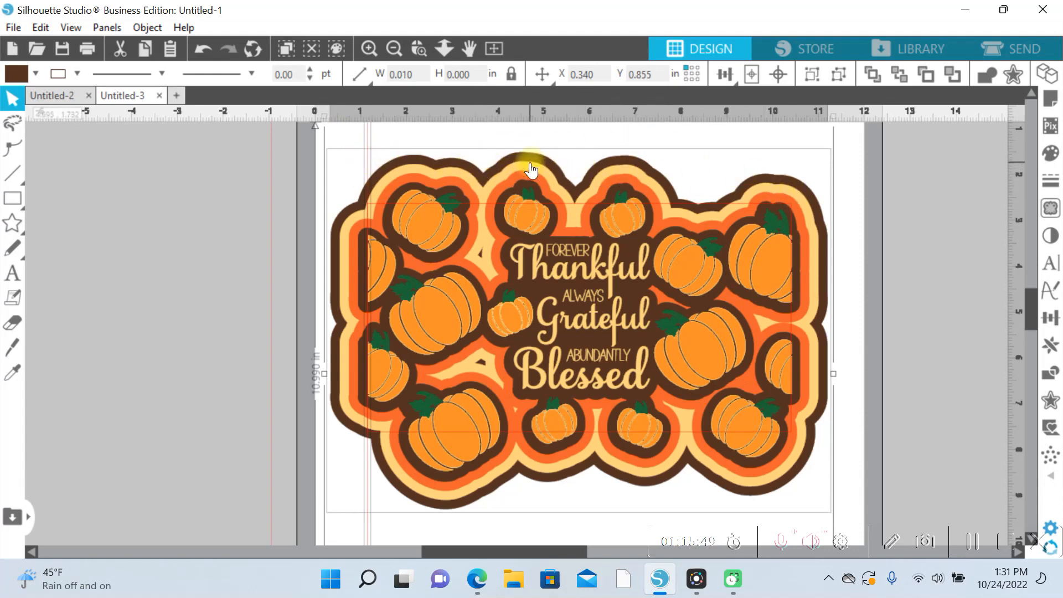
{"action": "left_click", "coordinate": [1046, 370]}
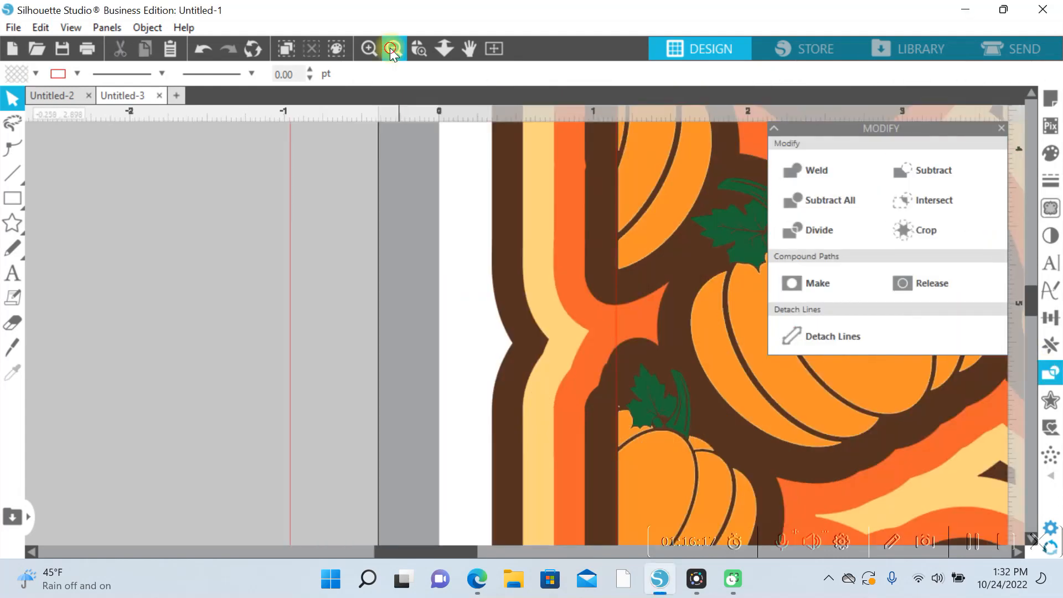
Step: Delete the divided pieces of the design lying outside the template's left edge
{"action": "left_click", "coordinate": [391, 49]}
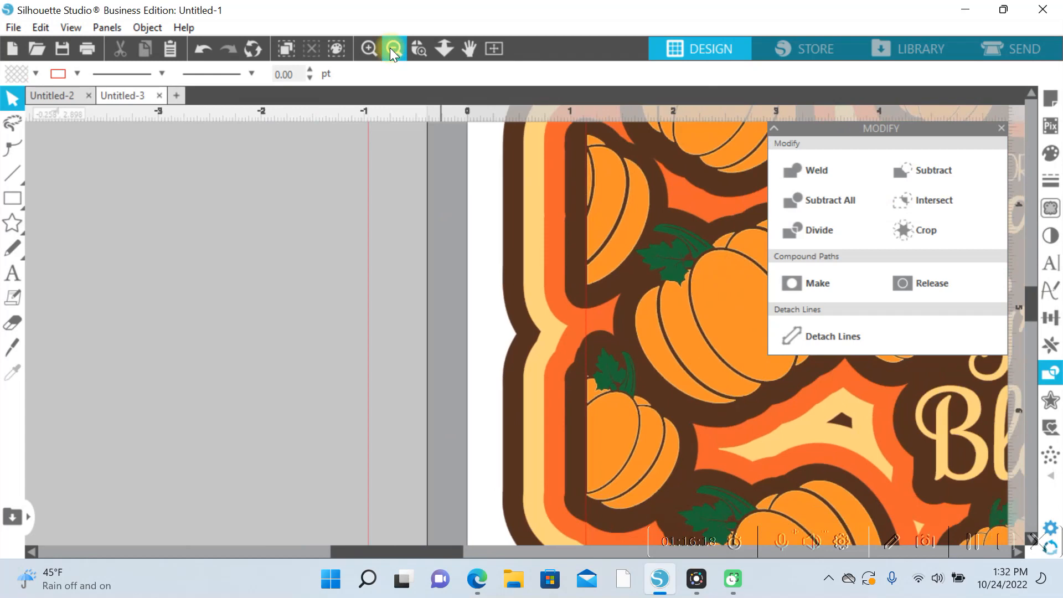
{"action": "left_click", "coordinate": [391, 49]}
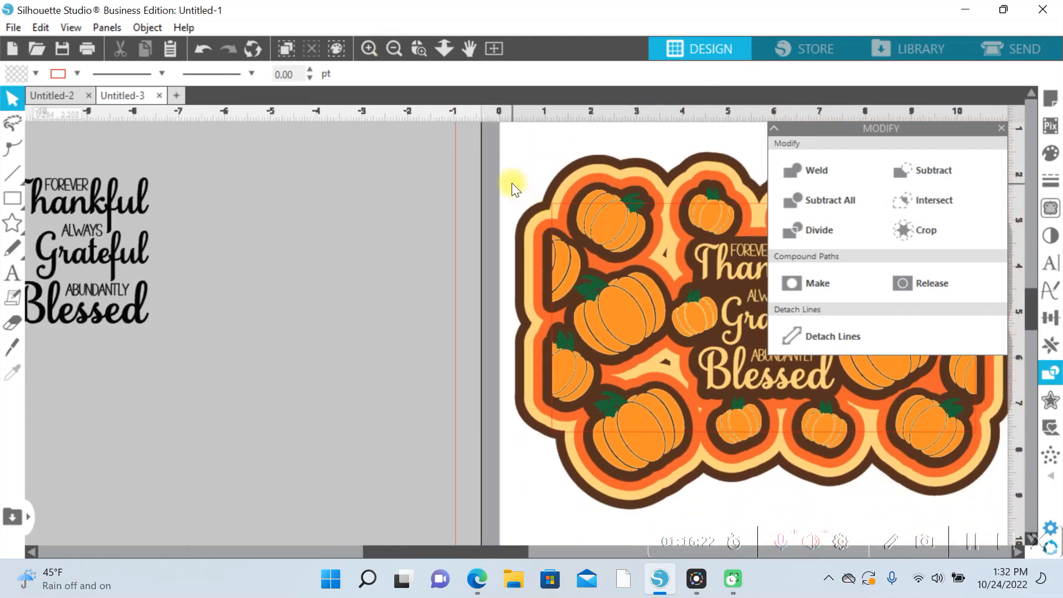
{"action": "left_click", "coordinate": [522, 241]}
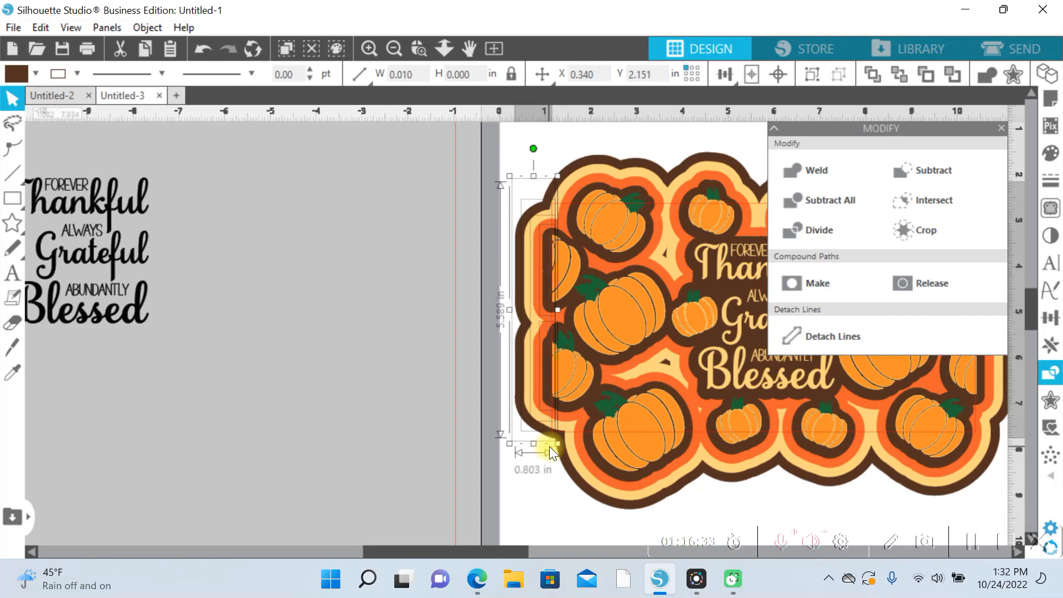
{"action": "key", "text": "Delete"}
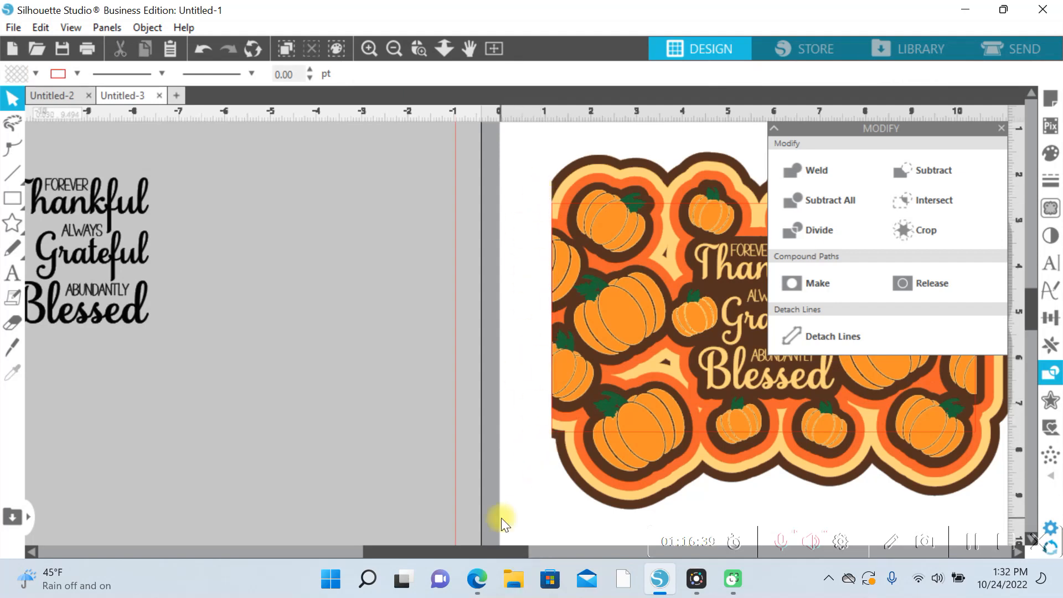
Step: Group the cropped rectangular design and place a duplicate in the gray area to the left of the page, below the black text
{"action": "left_click_drag", "start_coordinate": [469, 552], "coordinate": [565, 568]}
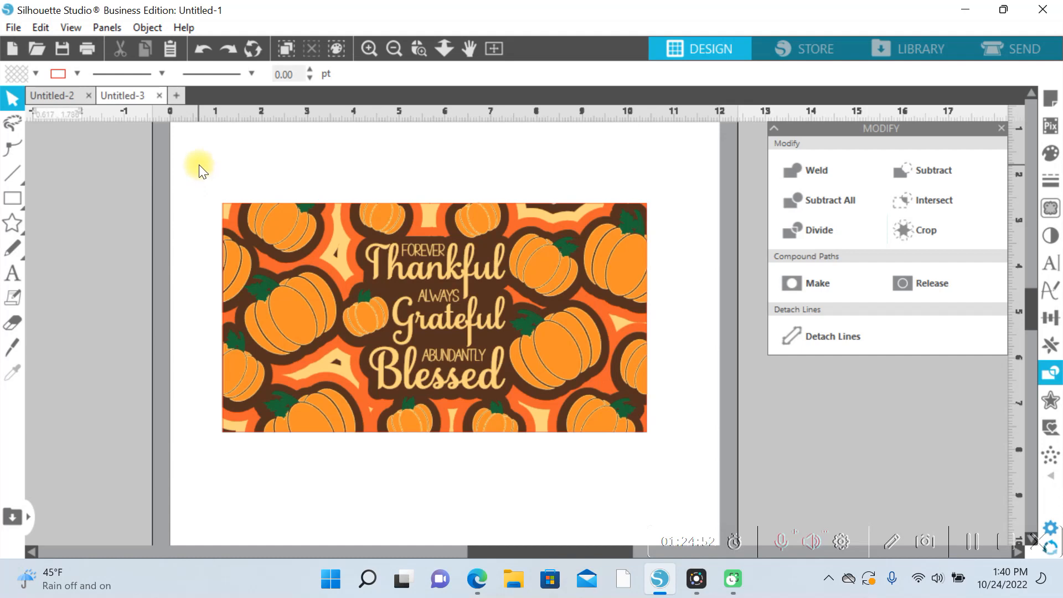
{"action": "left_click_drag", "start_coordinate": [198, 164], "coordinate": [647, 434]}
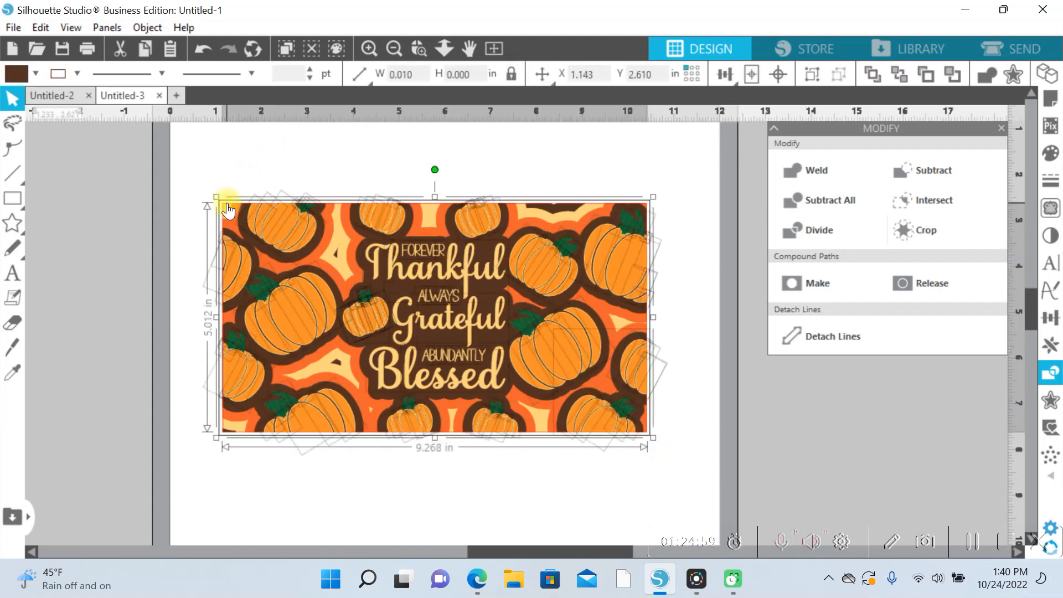
{"action": "left_click", "coordinate": [812, 75]}
{"action": "left_click", "coordinate": [394, 49]}
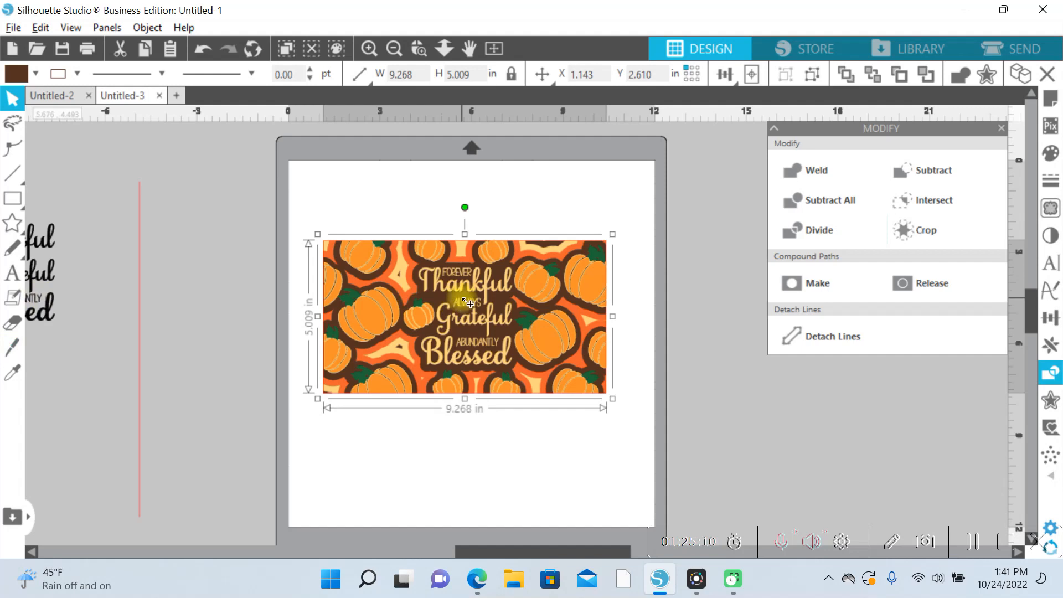
{"action": "left_click_drag", "start_coordinate": [463, 299], "coordinate": [48, 408]}
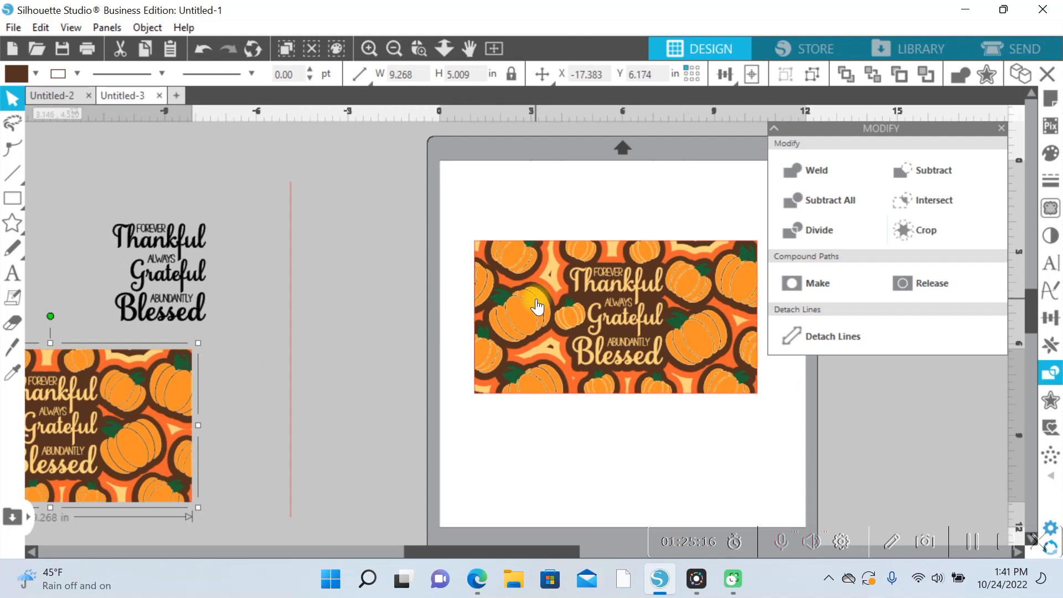
{"action": "left_click_drag", "start_coordinate": [489, 550], "coordinate": [530, 551]}
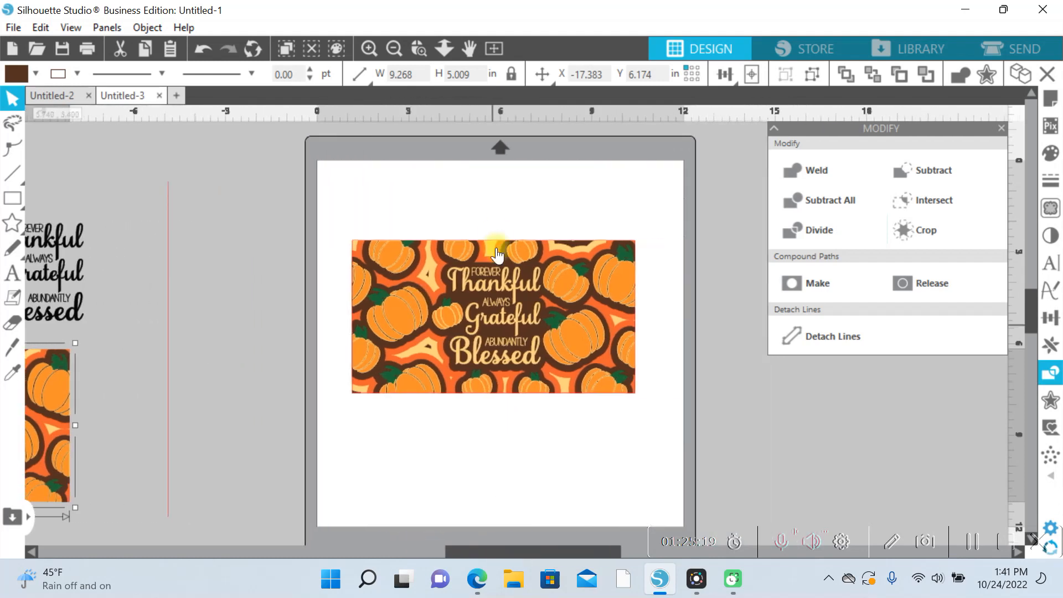
Step: Convert the grouped design on the page into a compound path
{"action": "right_click", "coordinate": [490, 297]}
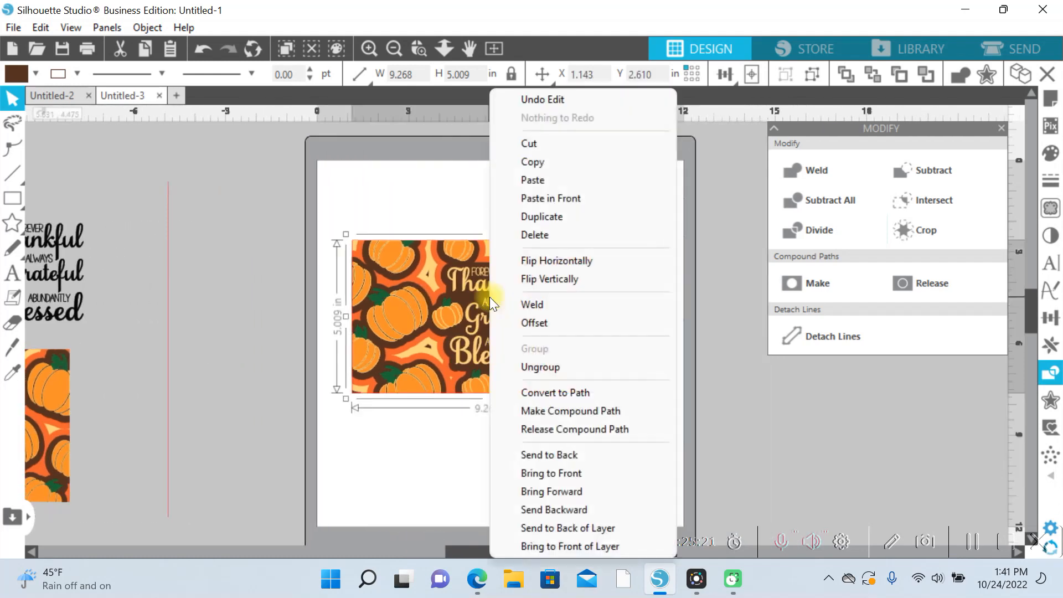
{"action": "left_click", "coordinate": [534, 411]}
{"action": "left_click", "coordinate": [370, 49]}
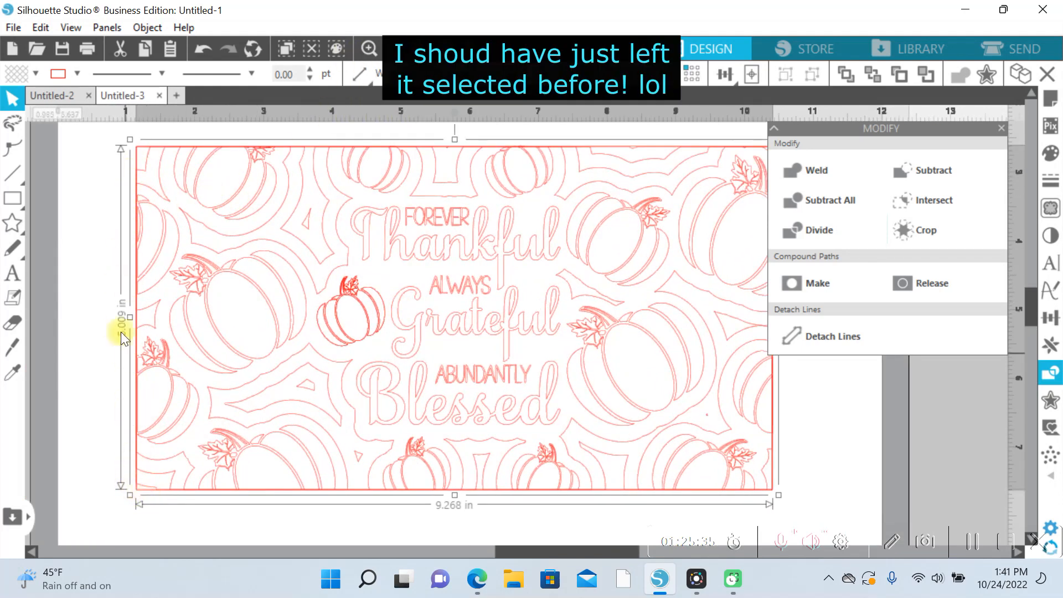
Step: Select all the red outlines of the design on the page and make them one compound path
{"action": "left_click", "coordinate": [107, 151]}
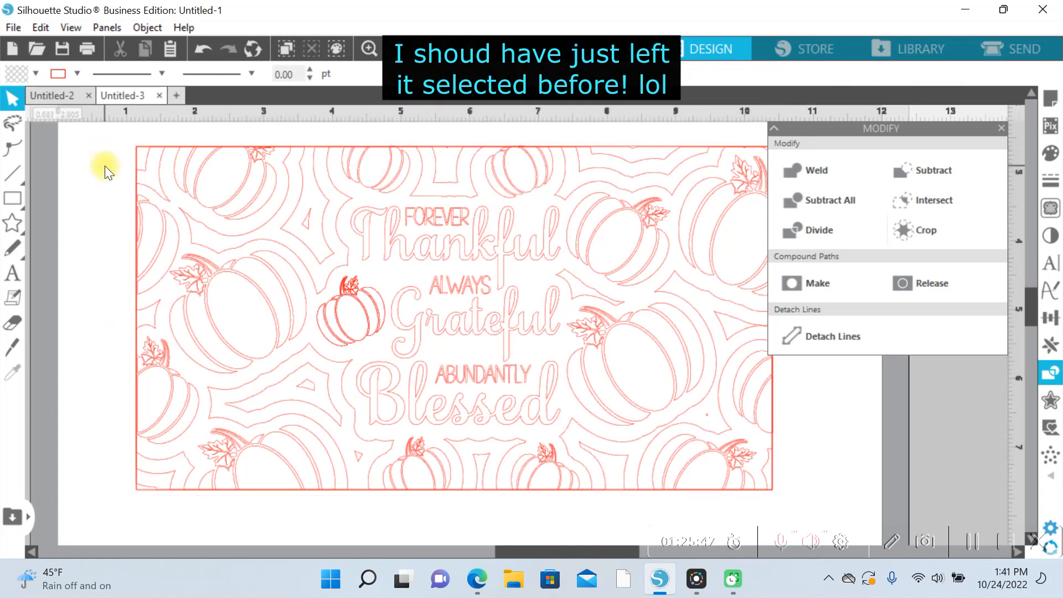
{"action": "left_click", "coordinate": [191, 235]}
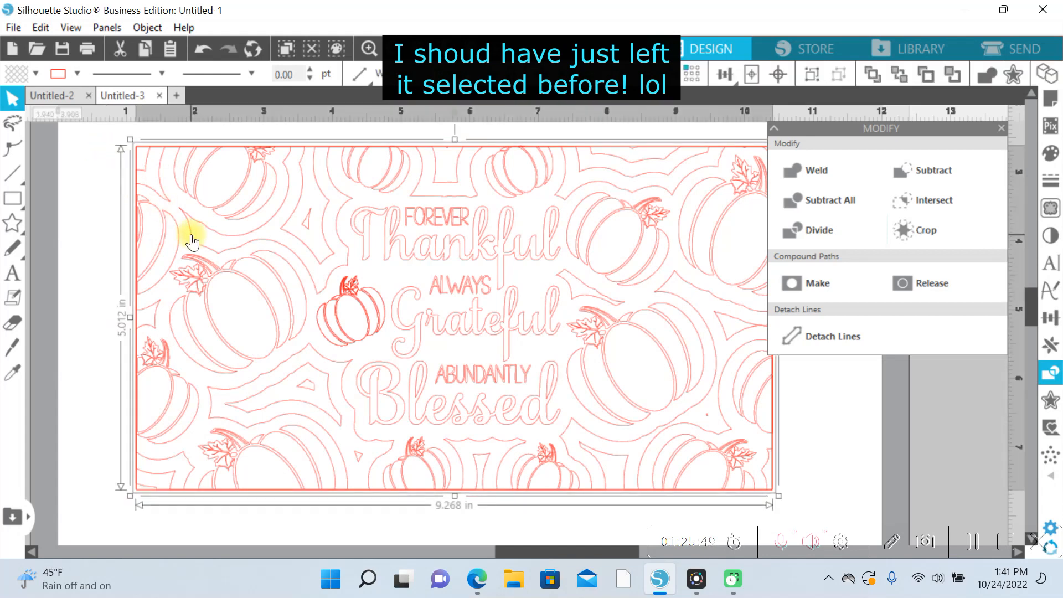
{"action": "right_click", "coordinate": [191, 238]}
{"action": "left_click", "coordinate": [247, 408]}
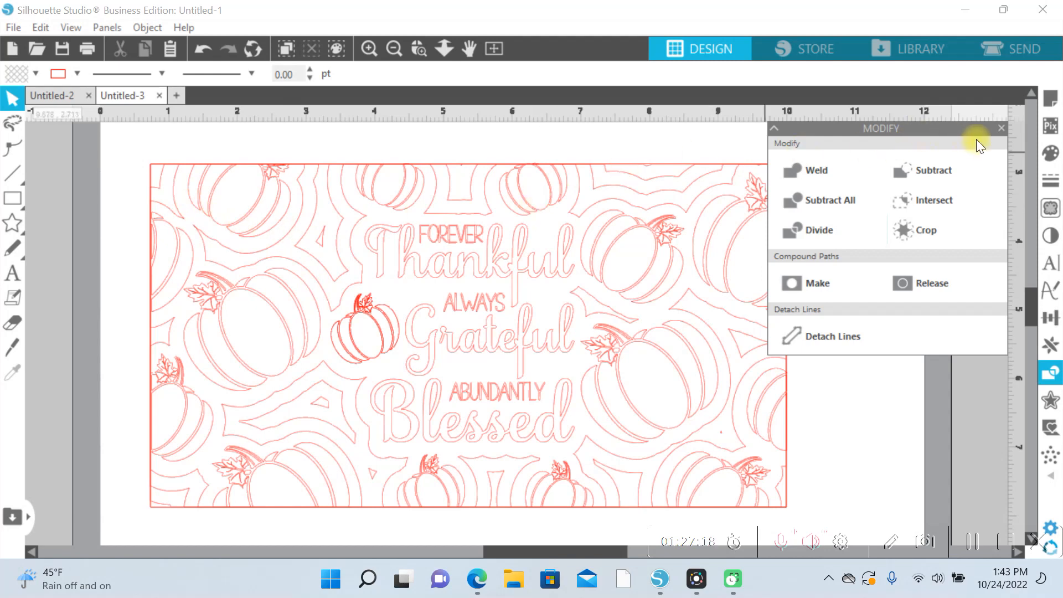
Step: Close the Modify tools and move the outlined design about 0.8 in to the right on the page
{"action": "left_click", "coordinate": [1001, 129]}
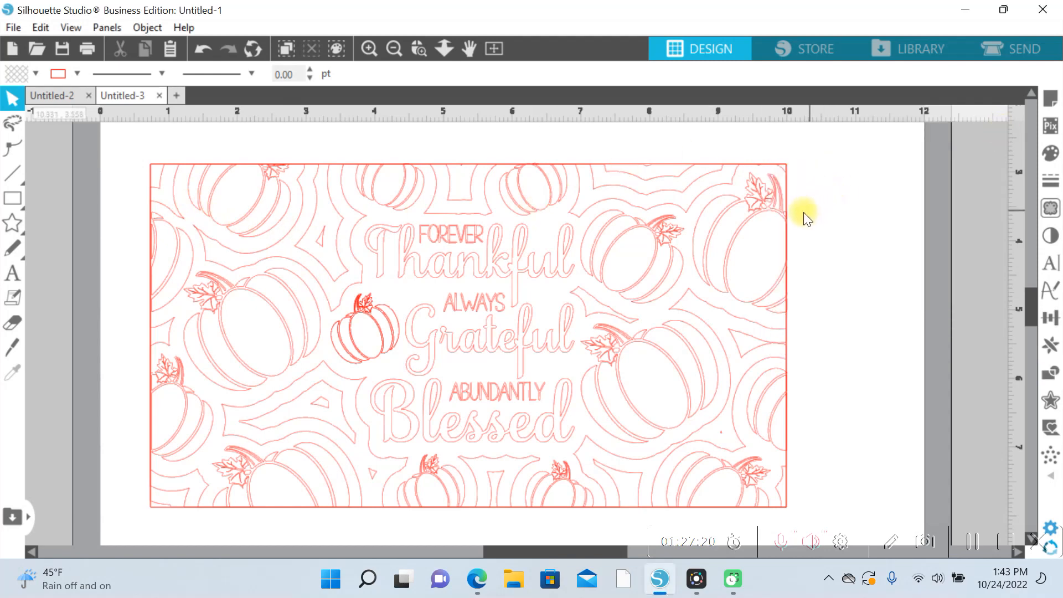
{"action": "left_click_drag", "start_coordinate": [503, 281], "coordinate": [557, 281]}
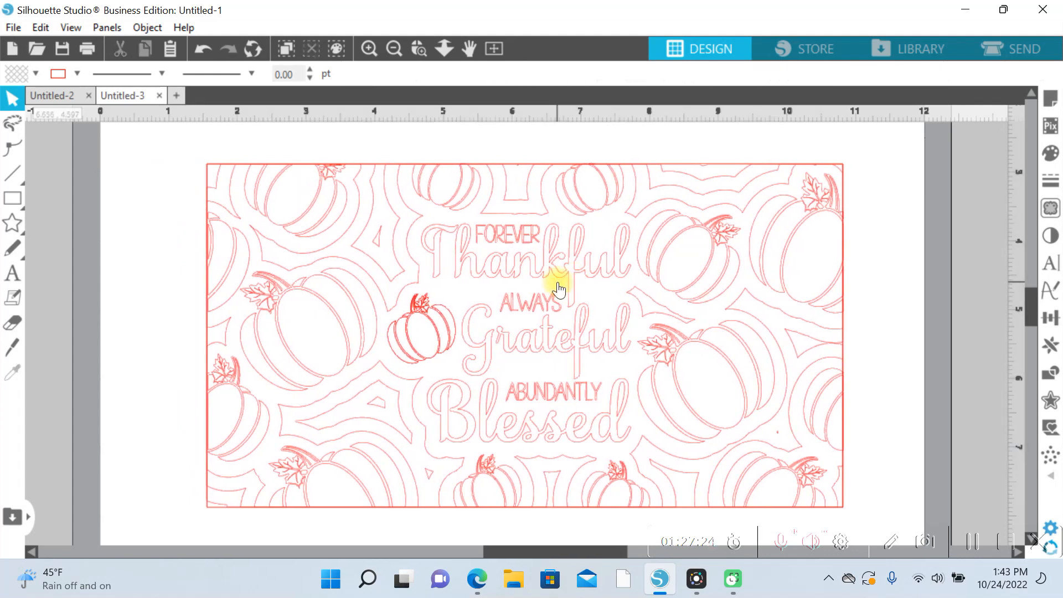